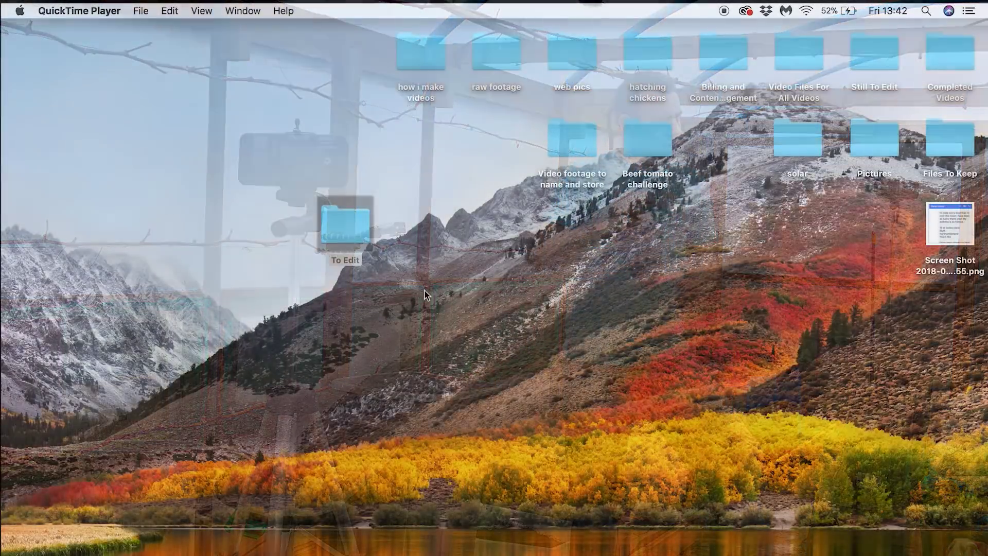
- Look through the clips in the Main and untitled folder 3 subfolders of the desktop's To Edit folder, closing the window when done
double_click(337, 220)
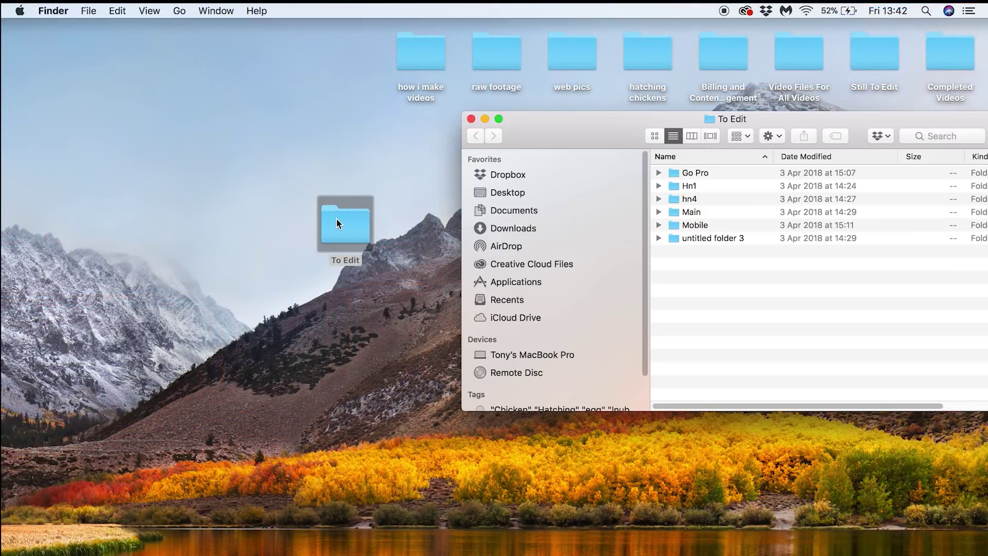
left_click(499, 119)
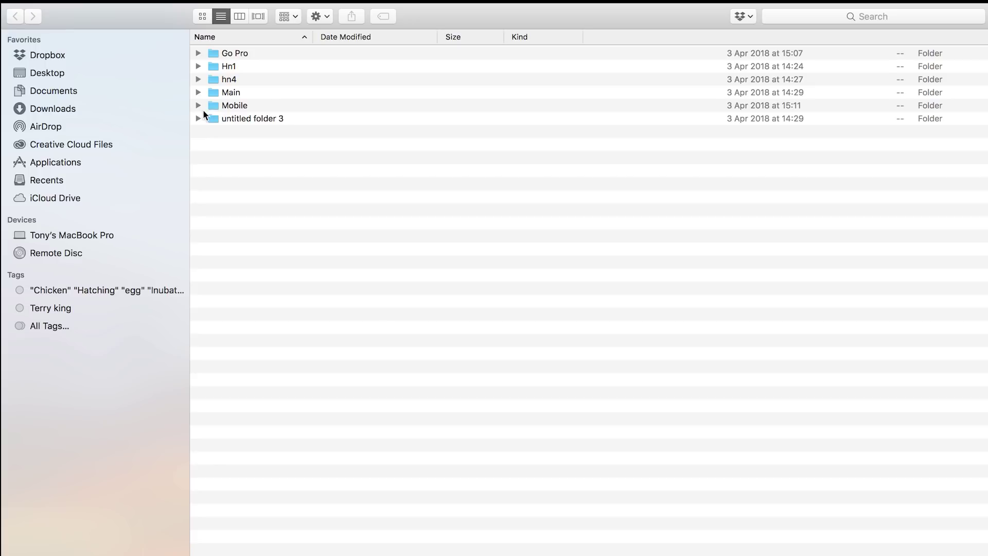
double_click(269, 119)
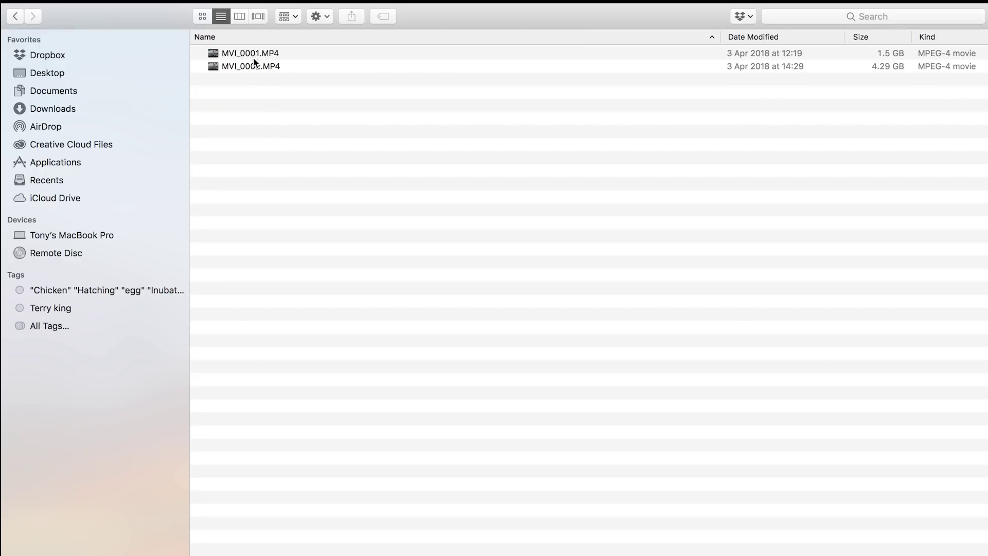
left_click(21, 18)
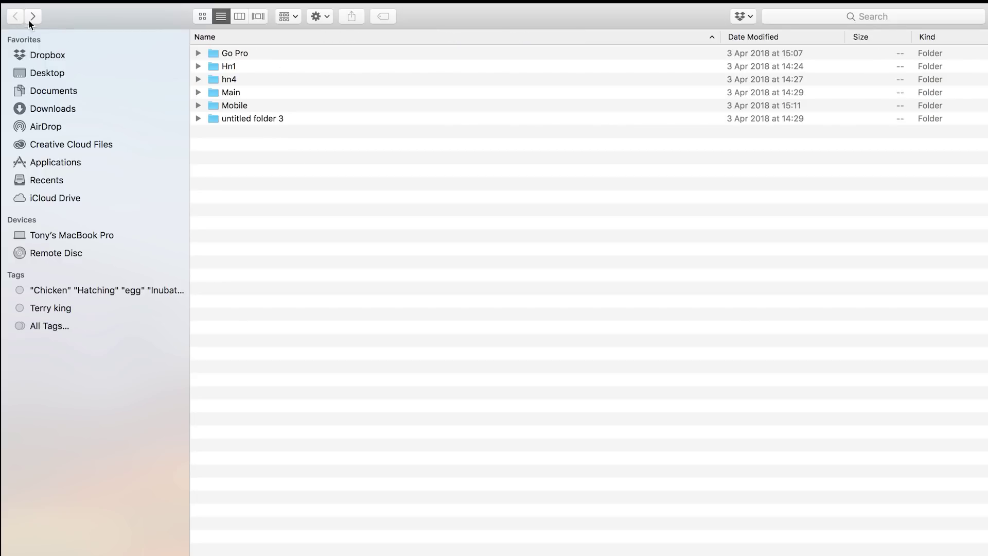
double_click(232, 94)
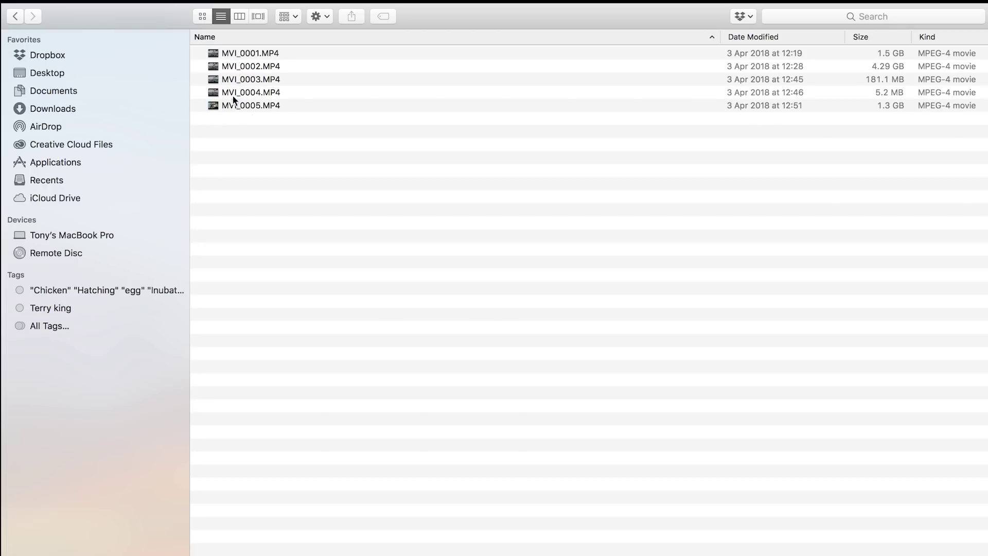
left_click(13, 17)
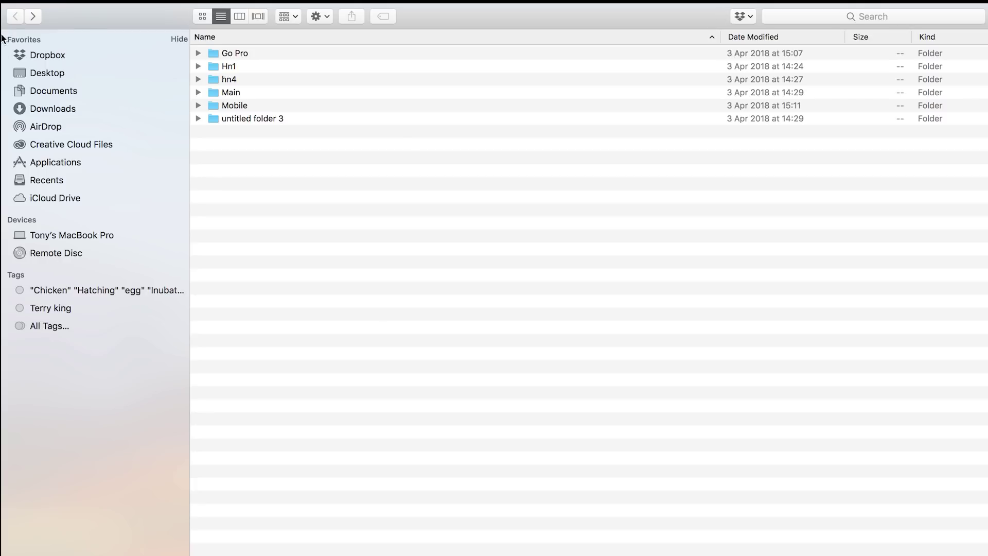
mouse_move(31, 6)
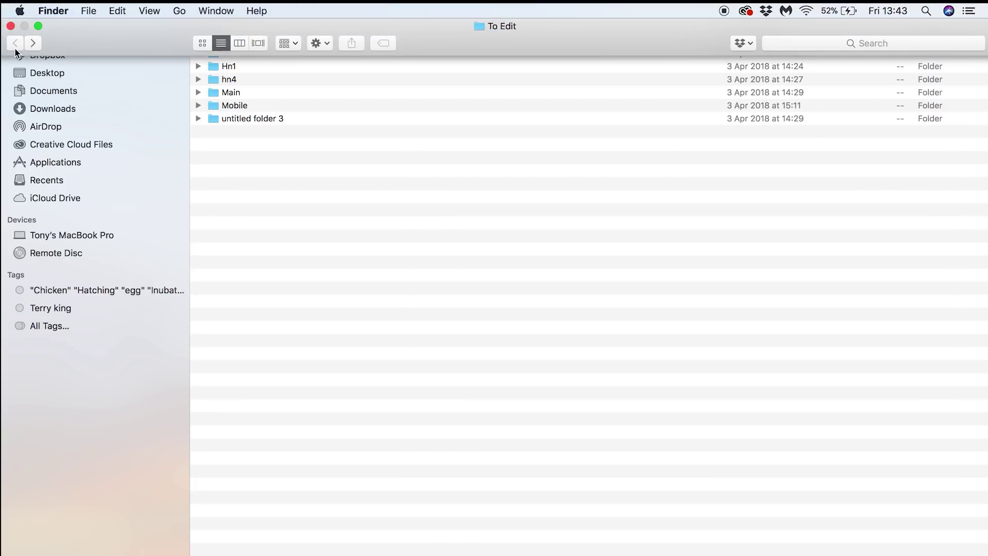
left_click(10, 26)
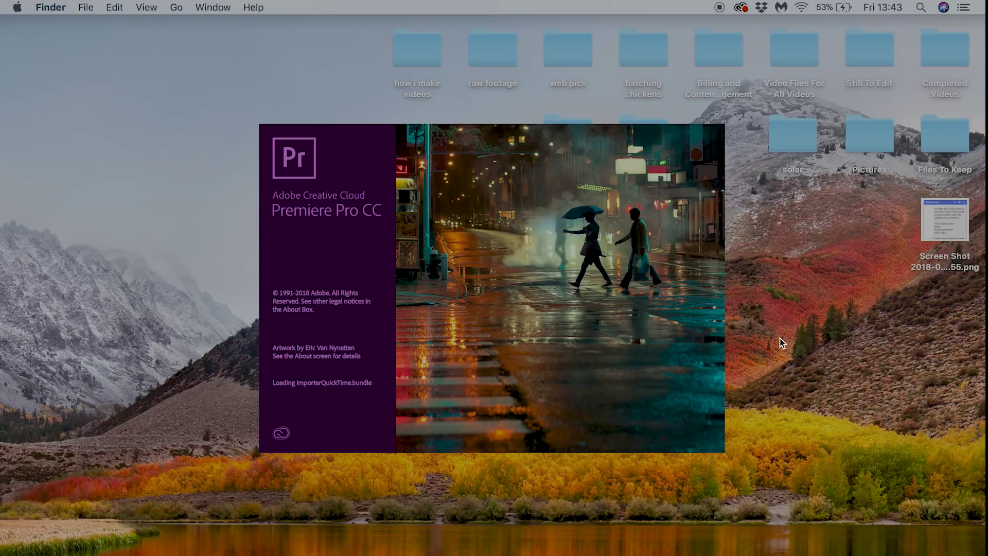
- Switch to Premiere Pro, create a new project named "How I make My Youtube Videos", and widen the Program monitor
key("XF86MonBrightnessUp")
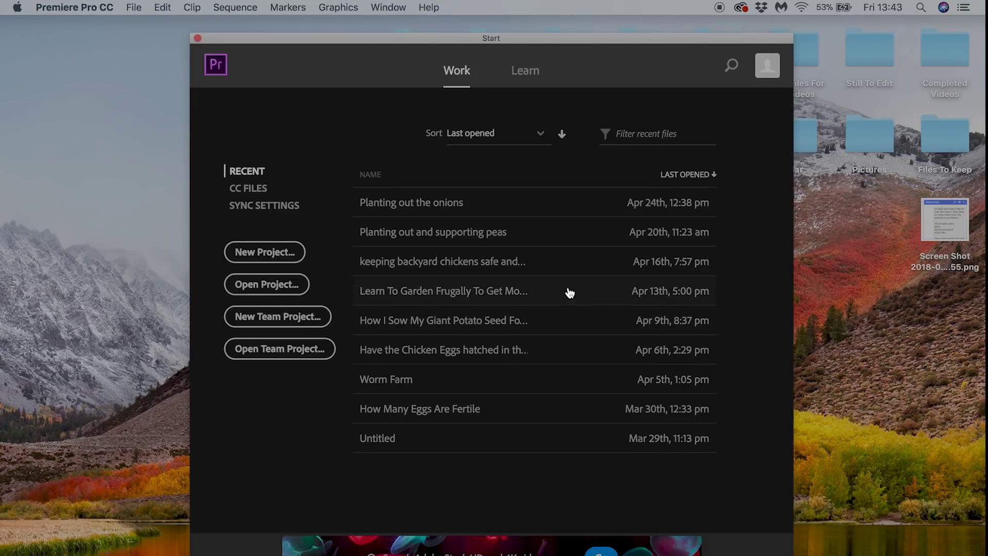
left_click(259, 260)
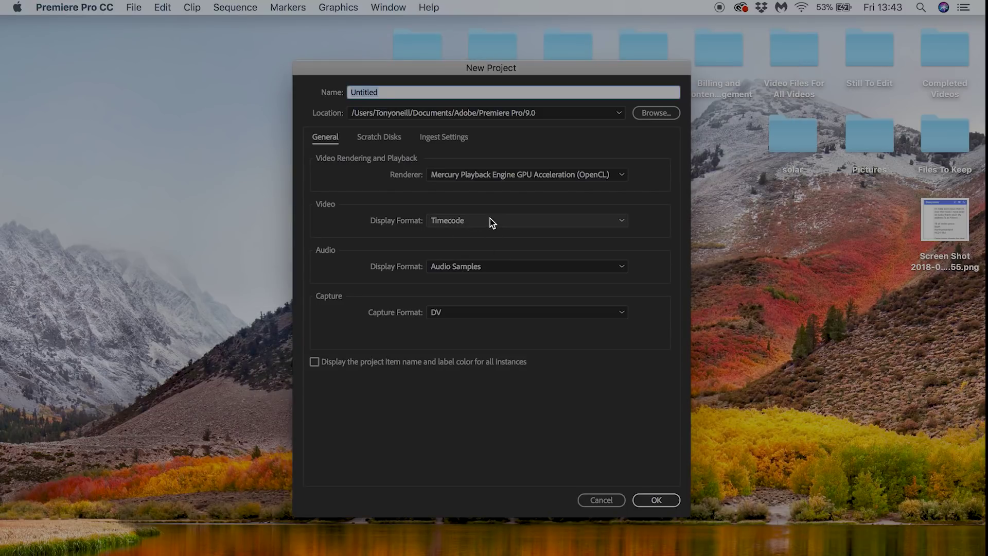
type("How I make My Youtube Videos")
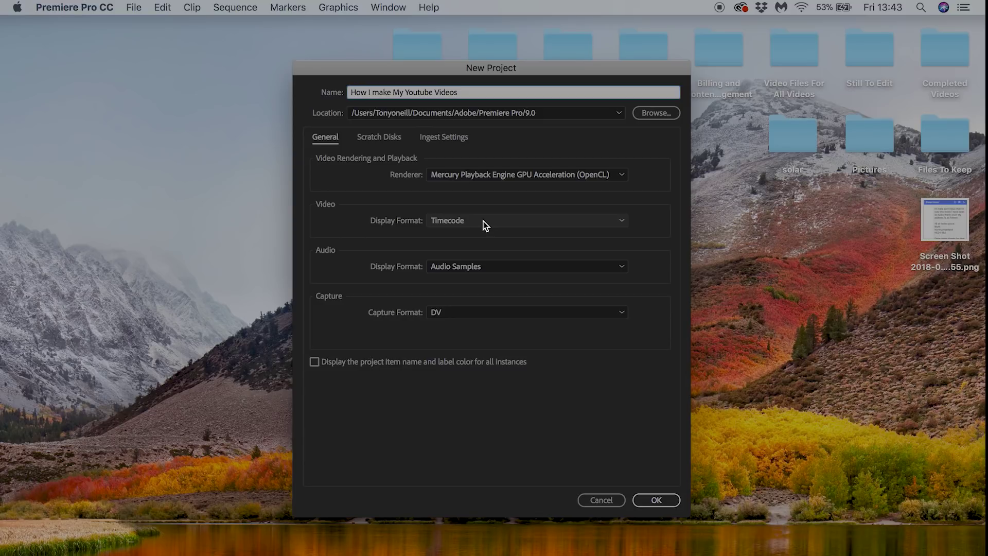
key("Return")
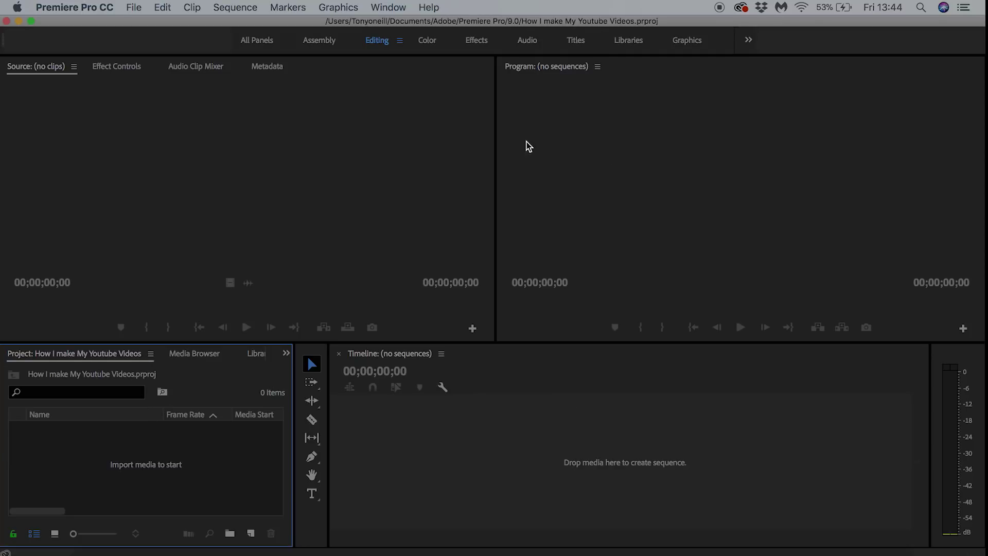
left_click_drag(495, 146, 359, 162)
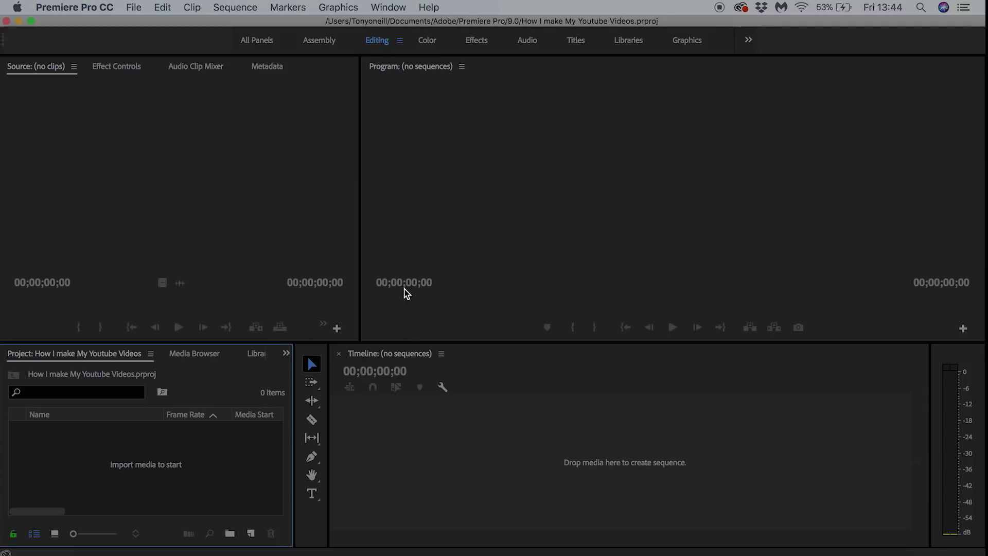
- Import the whole To Edit folder from the Desktop into the project
right_click(103, 458)
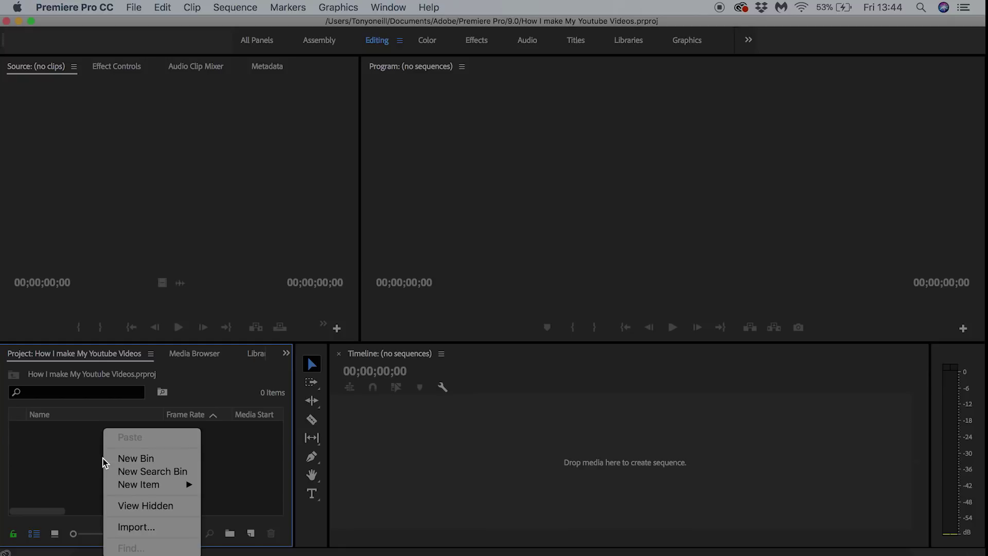
left_click(123, 527)
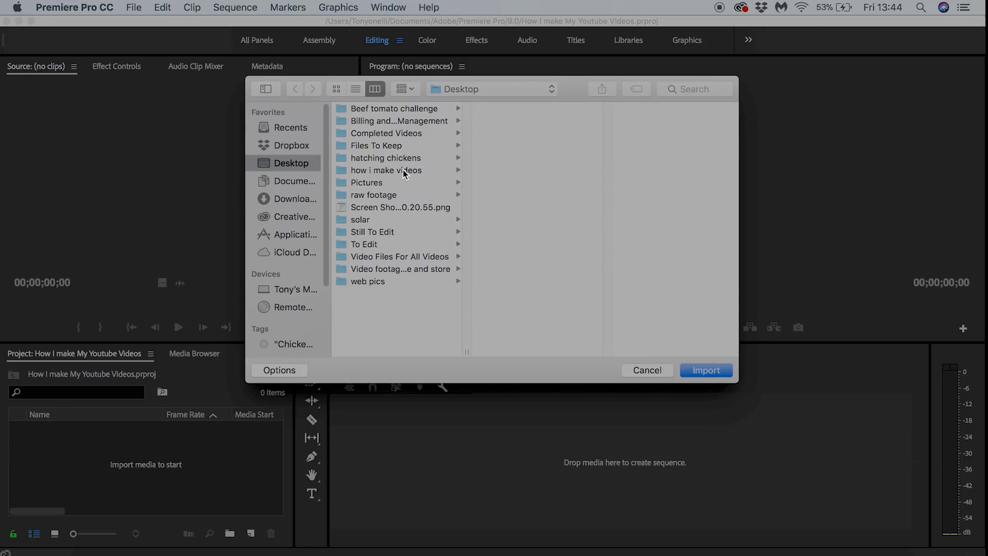
left_click(383, 232)
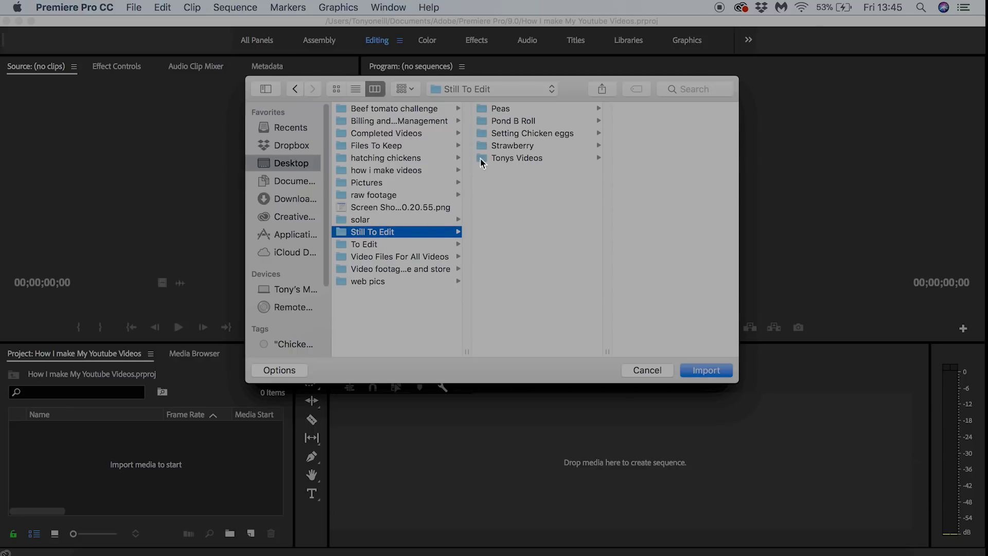
left_click(364, 245)
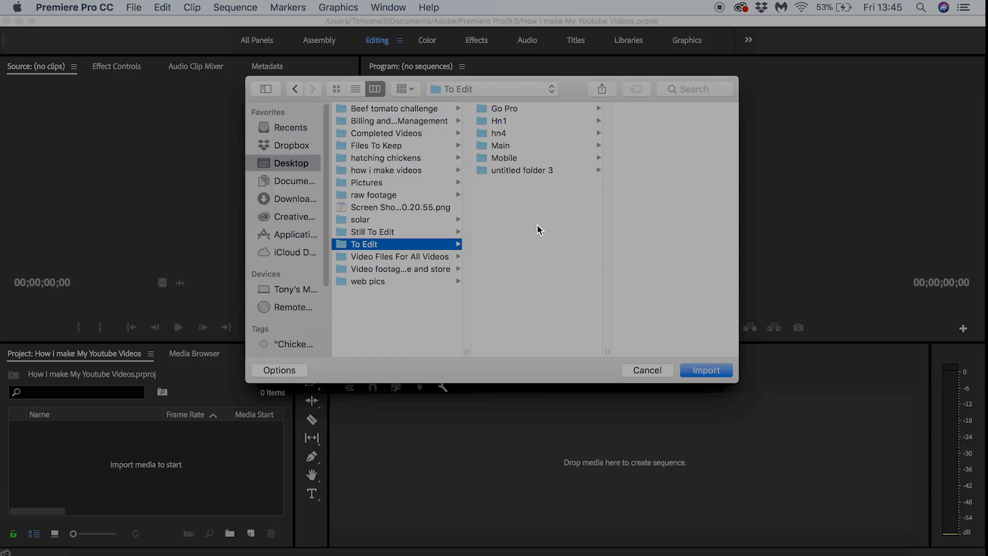
left_click(702, 371)
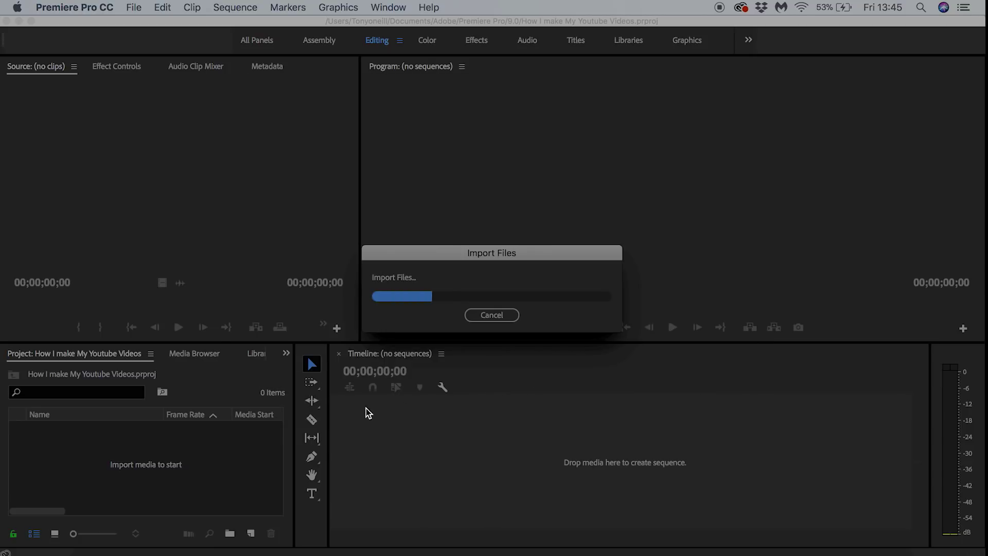
- Import the Video Files For All Videos folder from the Desktop, merging all layers of the Blank Thumbnail file
right_click(170, 471)
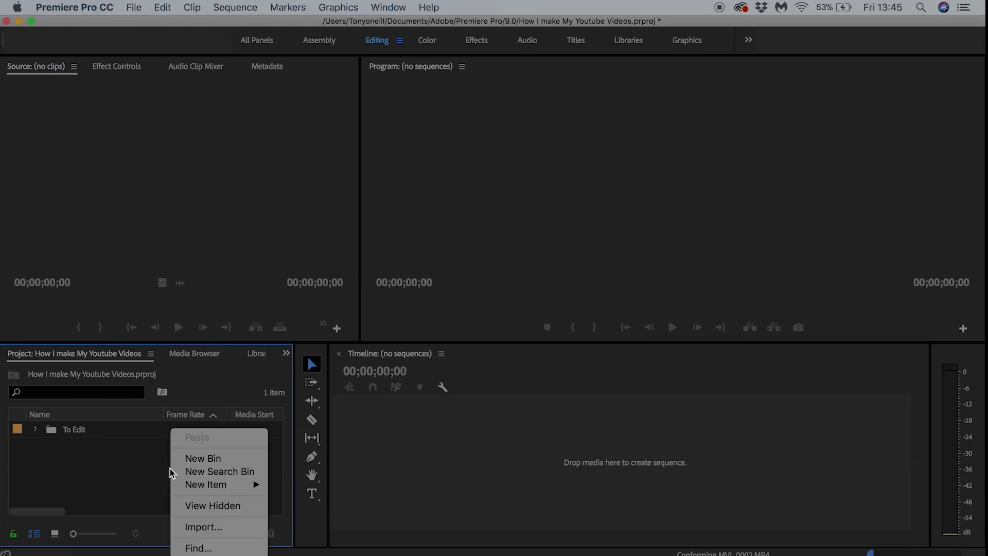
left_click(204, 525)
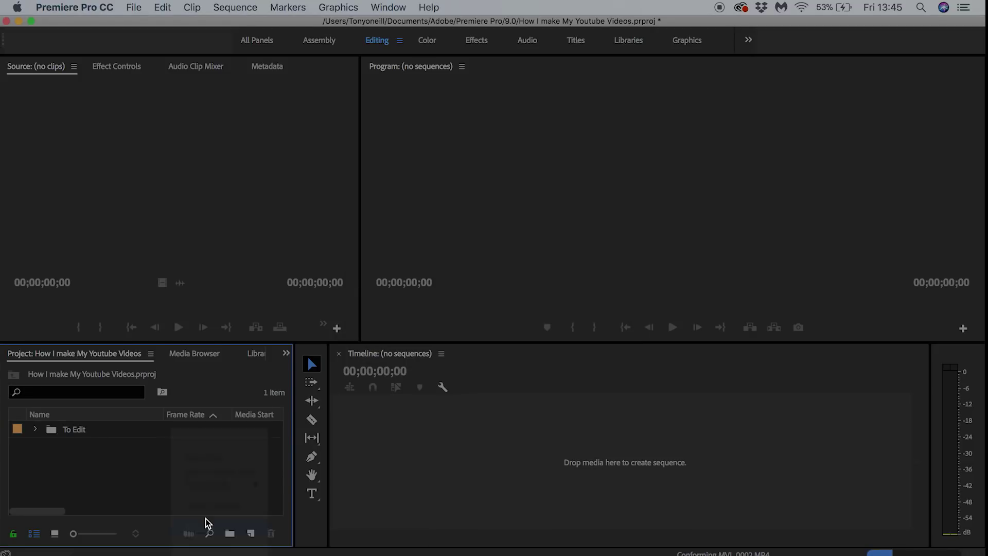
left_click(289, 163)
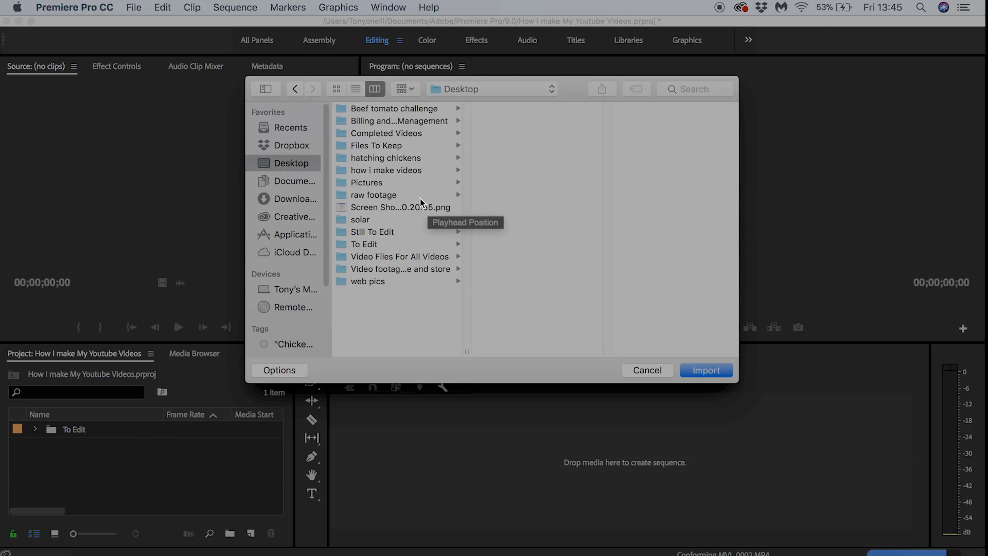
left_click(408, 257)
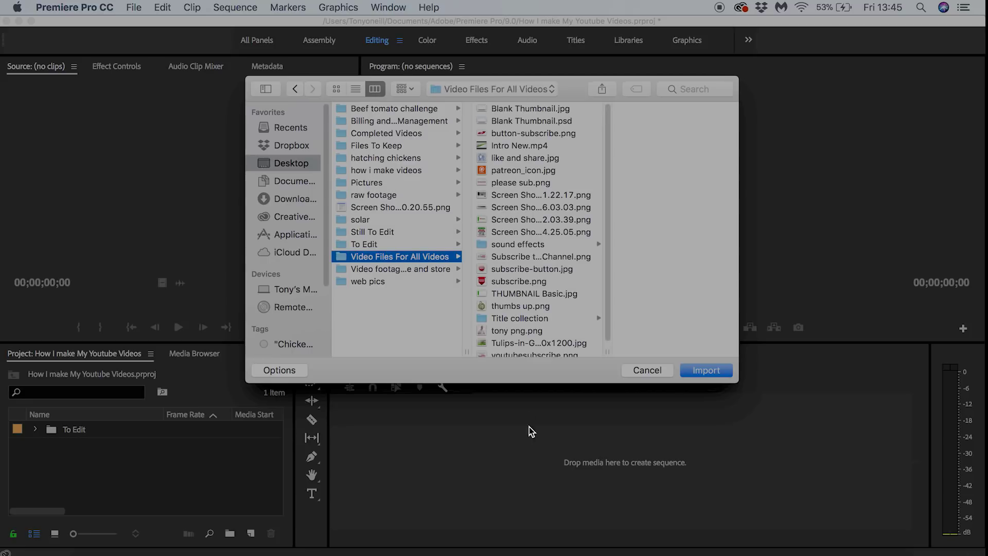
left_click(708, 371)
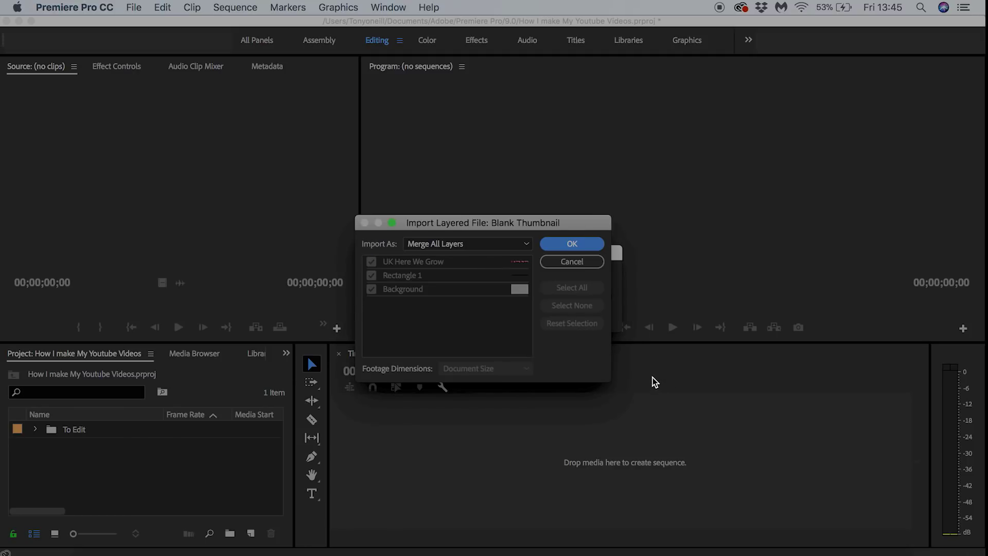
left_click(581, 245)
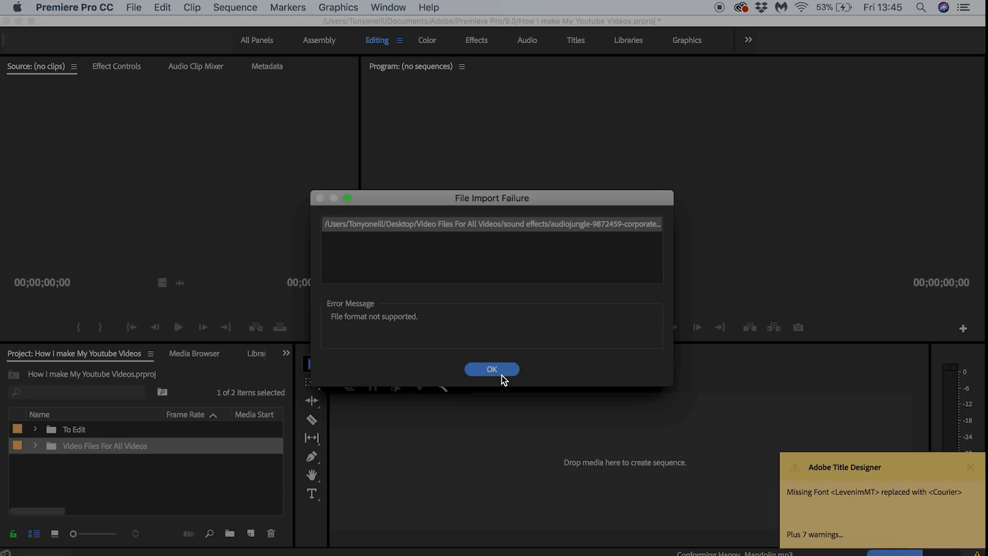
left_click(502, 376)
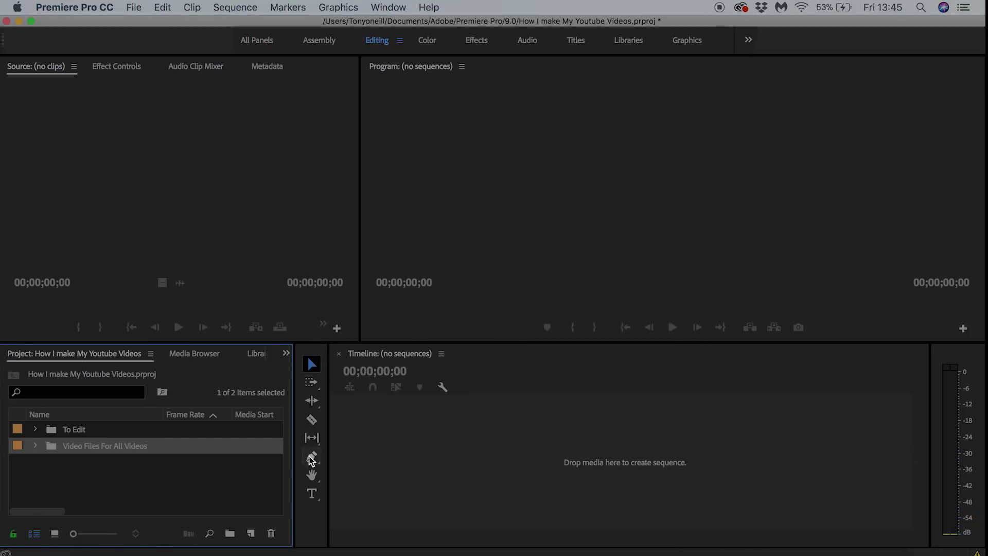
- Make the project file list taller and examine the contents of the To Edit bin, collapsing it again
left_click_drag(276, 341, 273, 280)
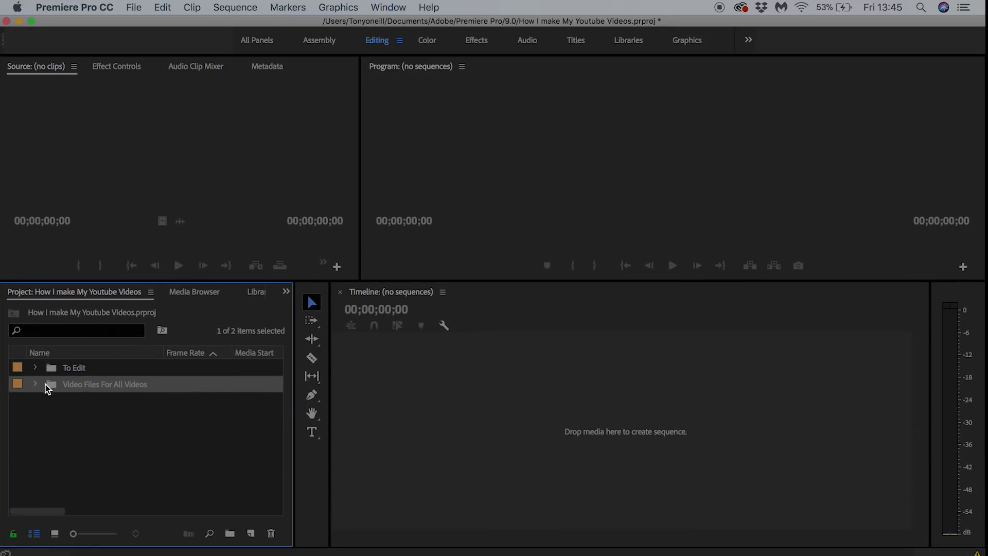
left_click(36, 367)
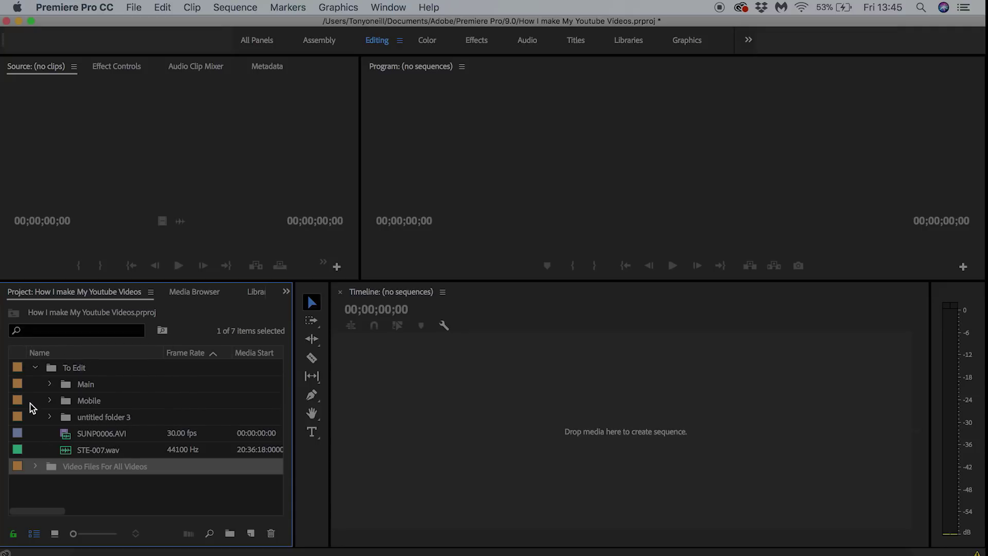
left_click(35, 367)
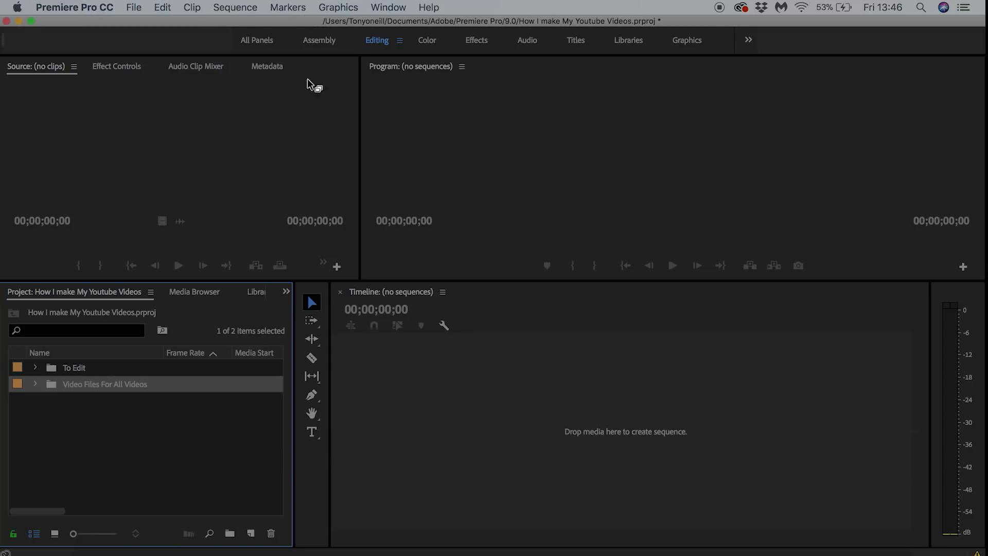
- Create a sequence from Intro New.mp4 in the Video Files For All Videos bin by placing the clip on the empty timeline
left_click(36, 384)
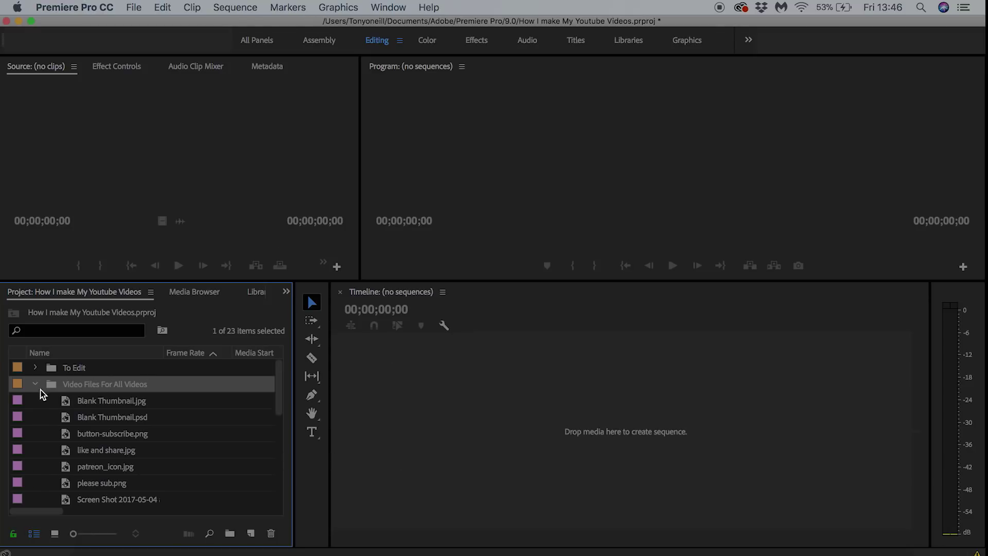
scroll(185, 409, "down", 5)
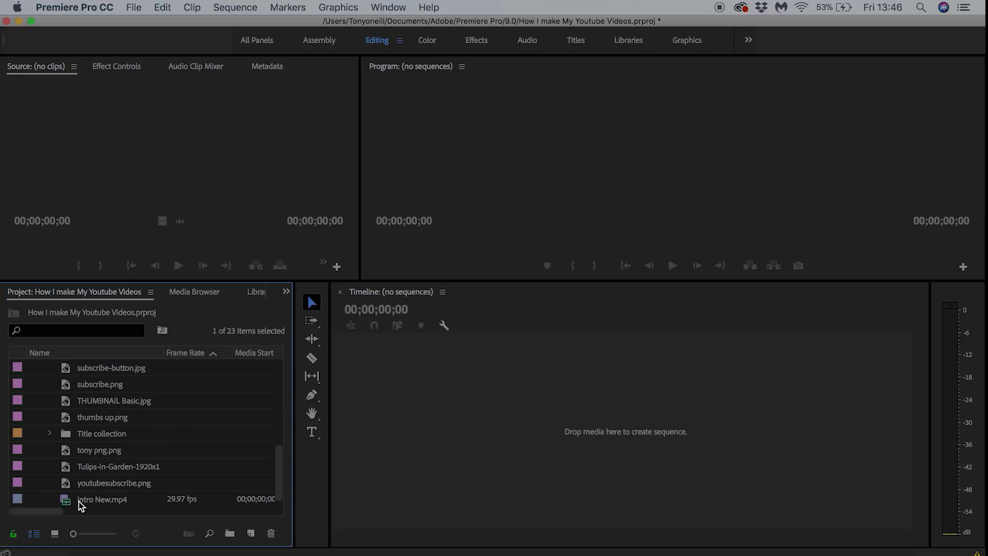
left_click_drag(65, 506, 436, 463)
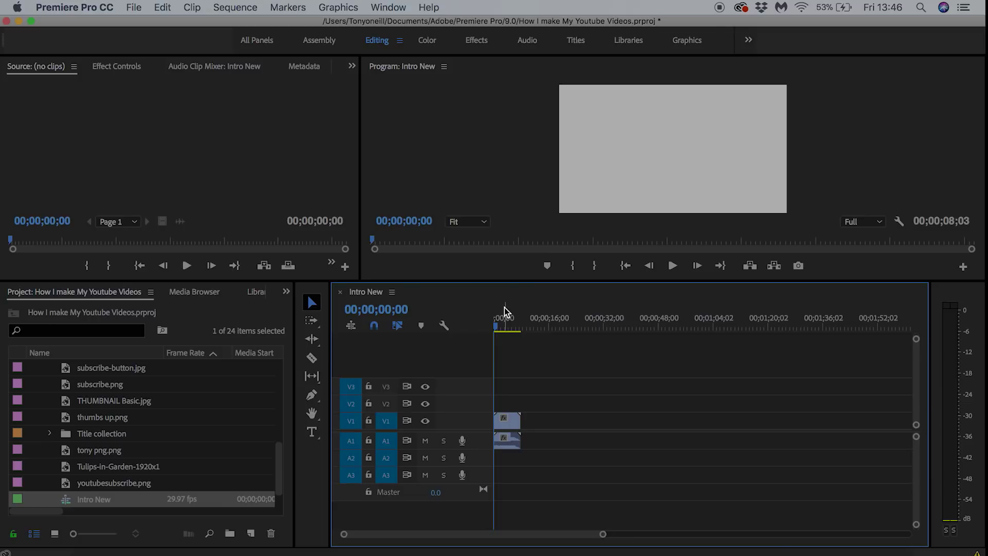
- Preview the intro clip, returning the playhead to the sequence start, and make the Program monitor taller
left_click(498, 331)
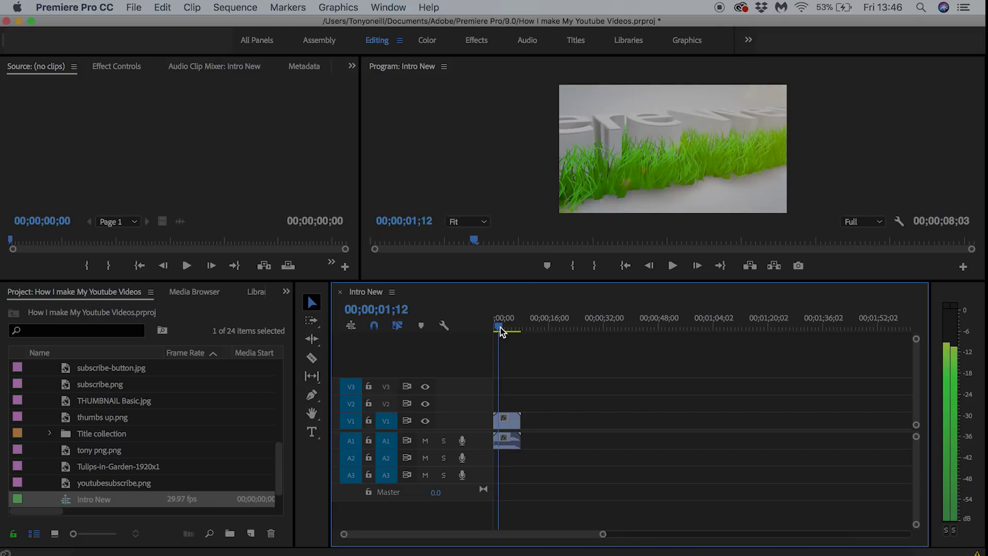
mouse_move(500, 331)
left_mouse_down()
mouse_move(522, 328)
mouse_move(490, 331)
left_mouse_up()
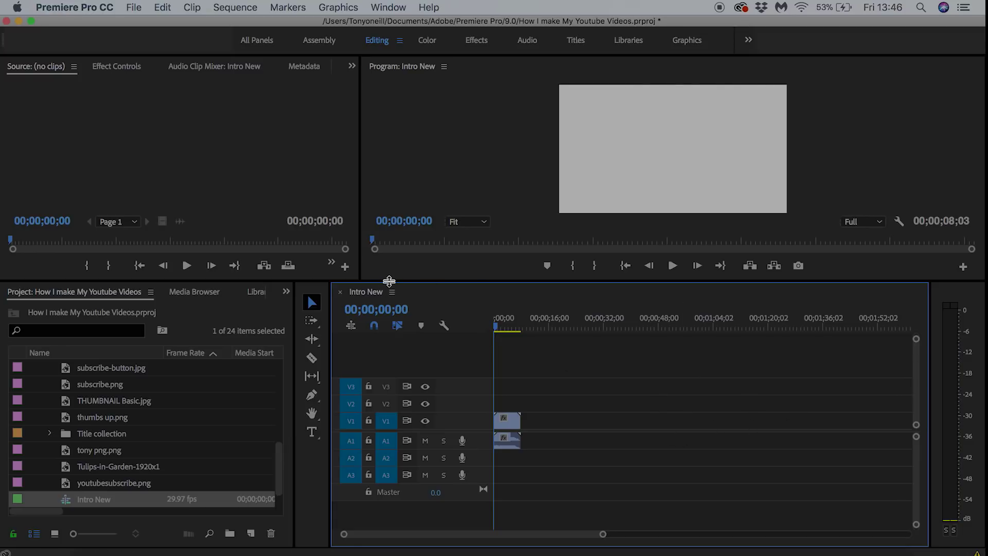
left_click_drag(389, 280, 391, 349)
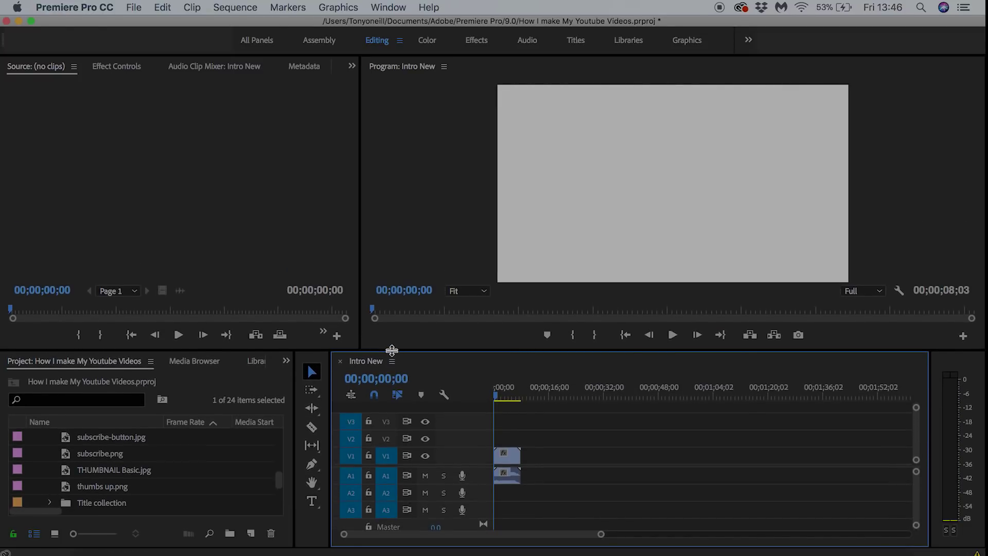
scroll(138, 459, "up", 5)
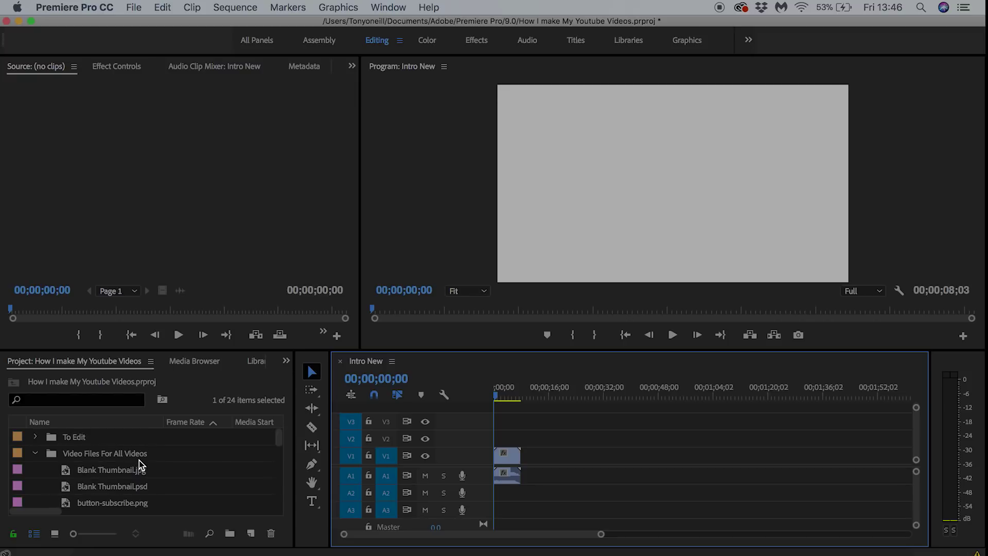
- Place MVI_0002.MP4 from the Main bin inside To Edit onto tracks V1 and A1, well after the intro clip
left_click(41, 456)
left_click(36, 453)
left_click(35, 437)
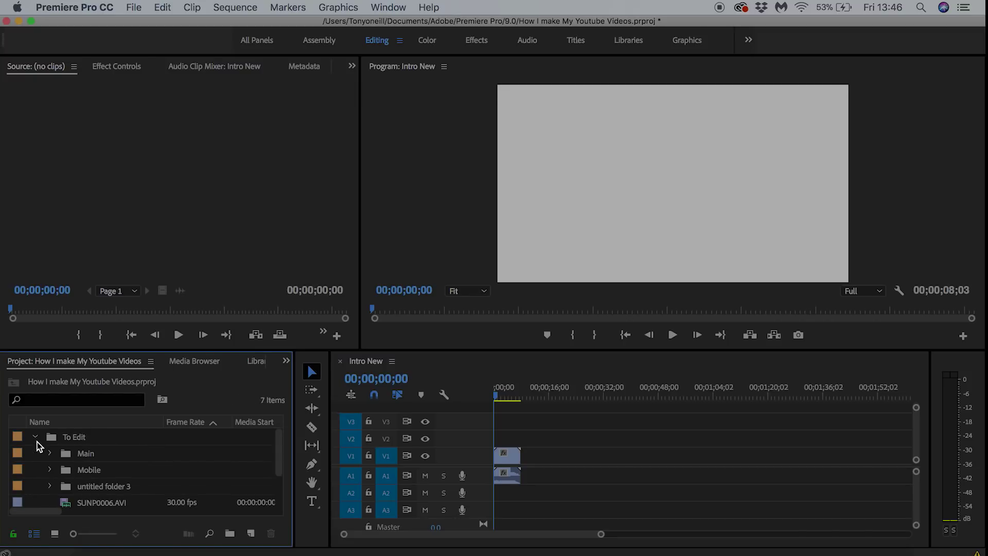
left_click_drag(191, 350, 175, 236)
left_click(50, 340)
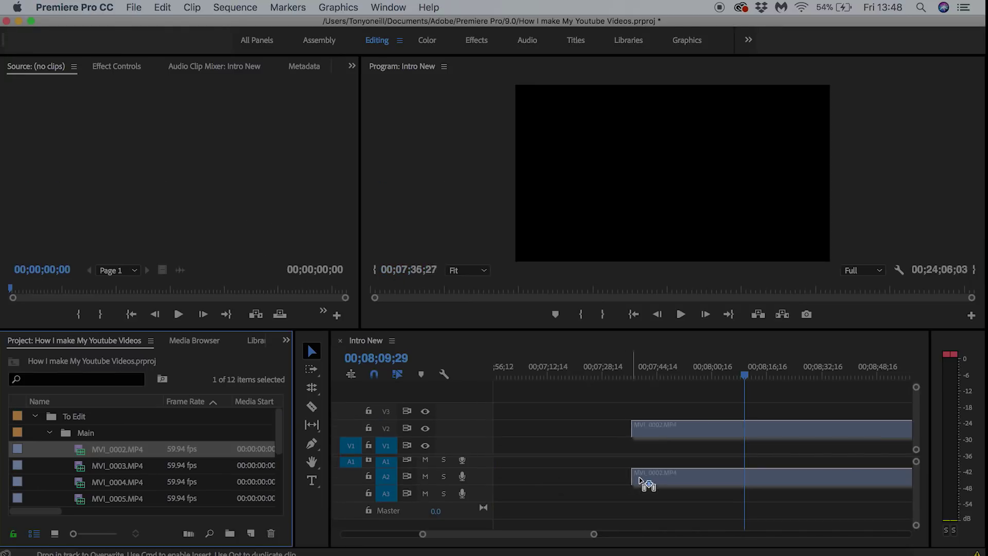
left_click_drag(632, 476, 535, 462)
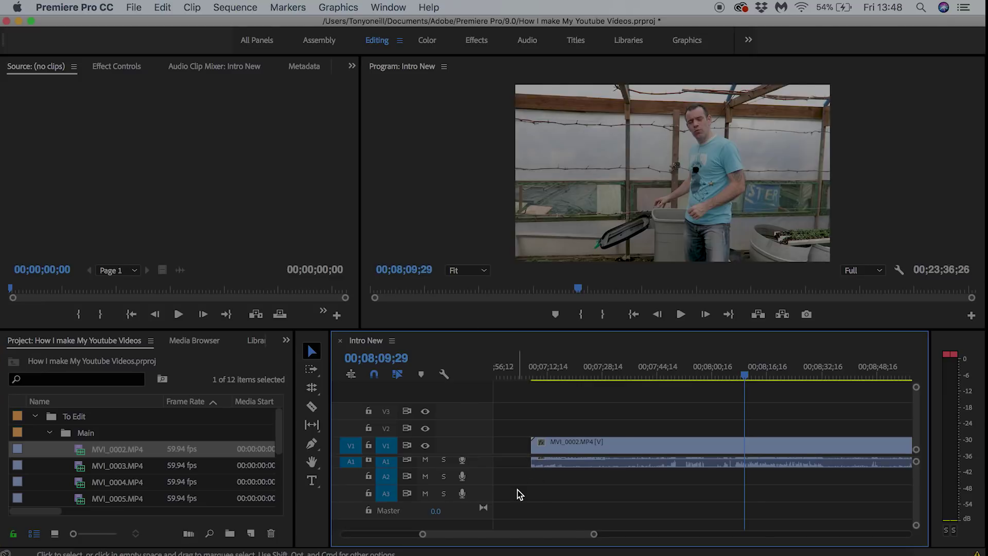
- Place STE-007.wav on track A2, aligned with the start of MVI_0002.MP4, and synchronize both clips by audio using track channel 1
scroll(79, 482, "down", 5)
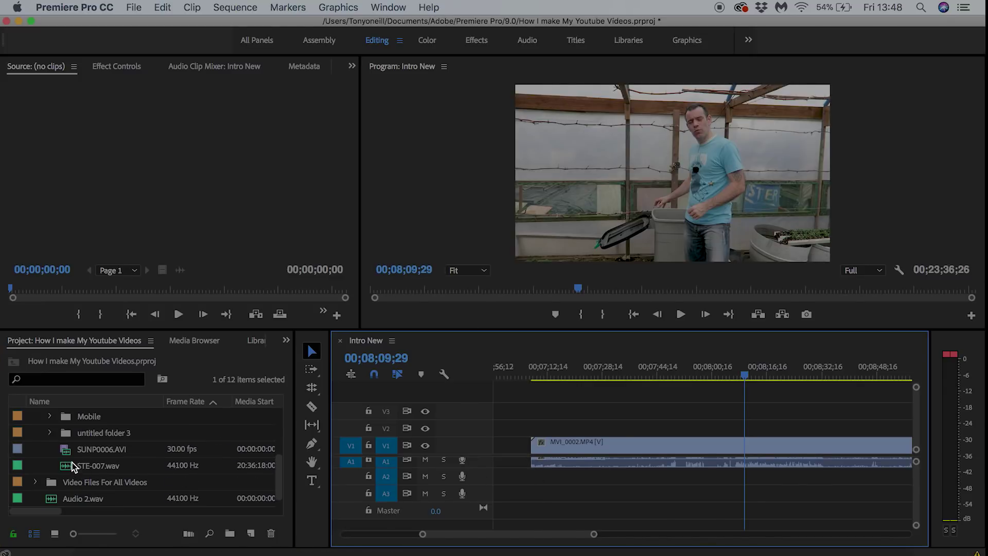
left_click_drag(72, 465, 547, 476)
left_click_drag(612, 414, 630, 477)
right_click(632, 478)
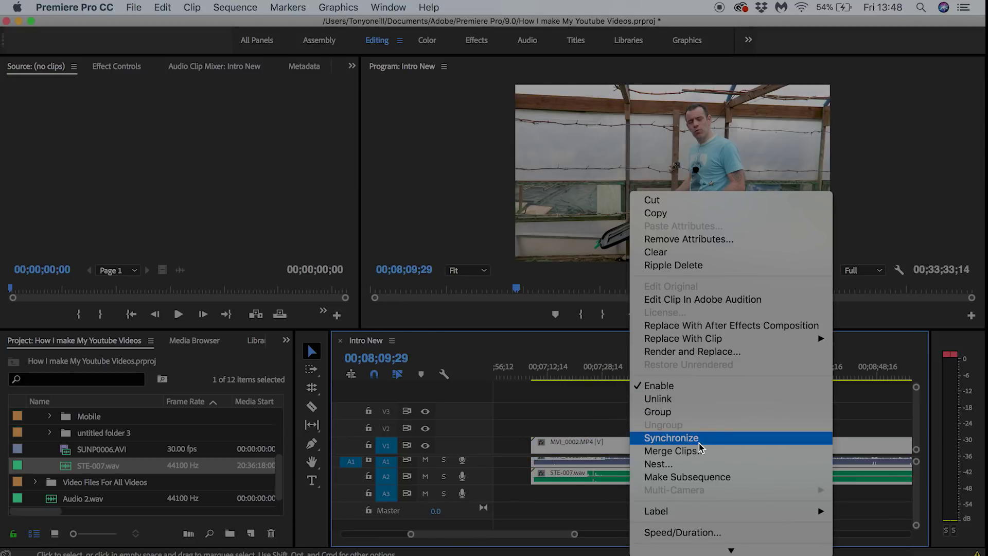
left_click(698, 440)
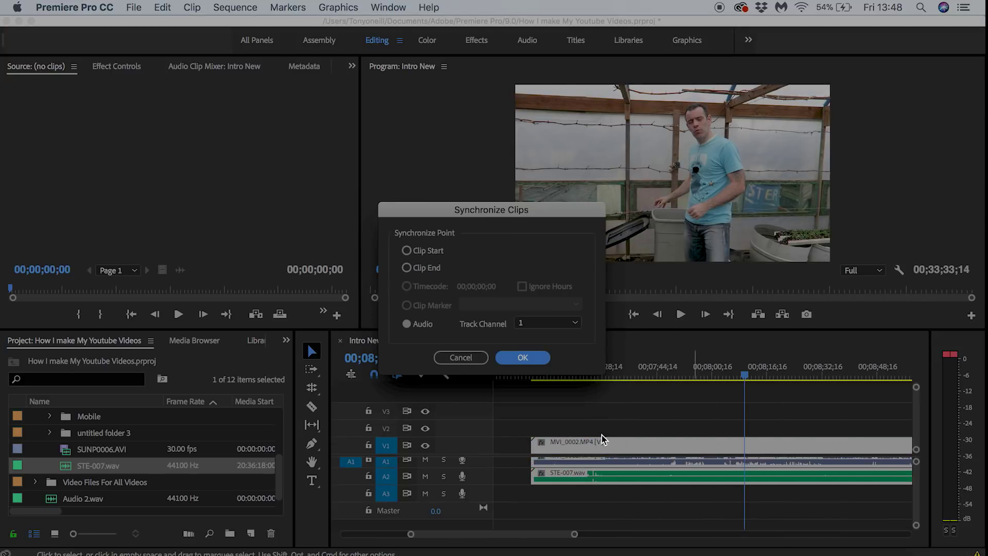
left_click(423, 328)
left_click(506, 355)
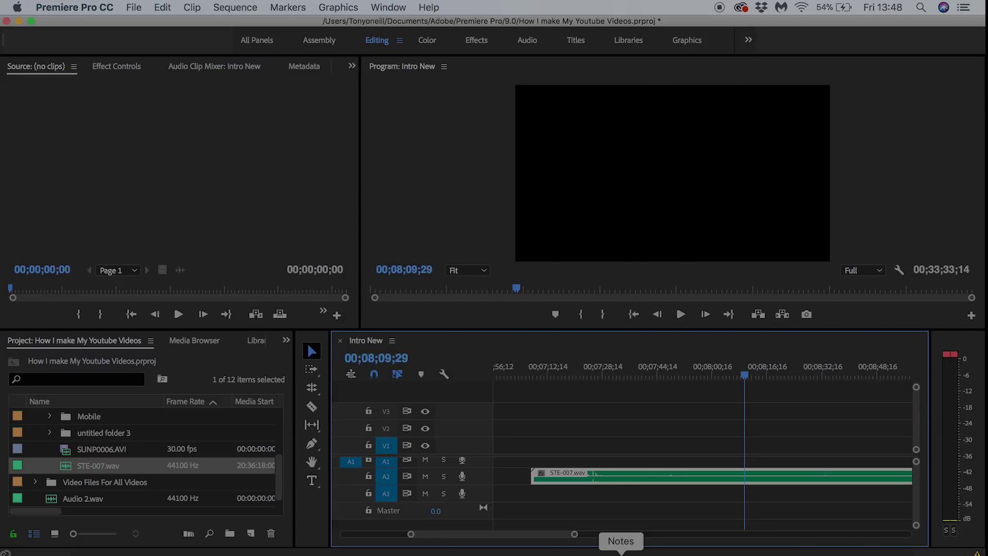
- Locate the hand clap near the start of the synchronized MVI_0002.MP4 footage and play the section just after it
key("backslash")
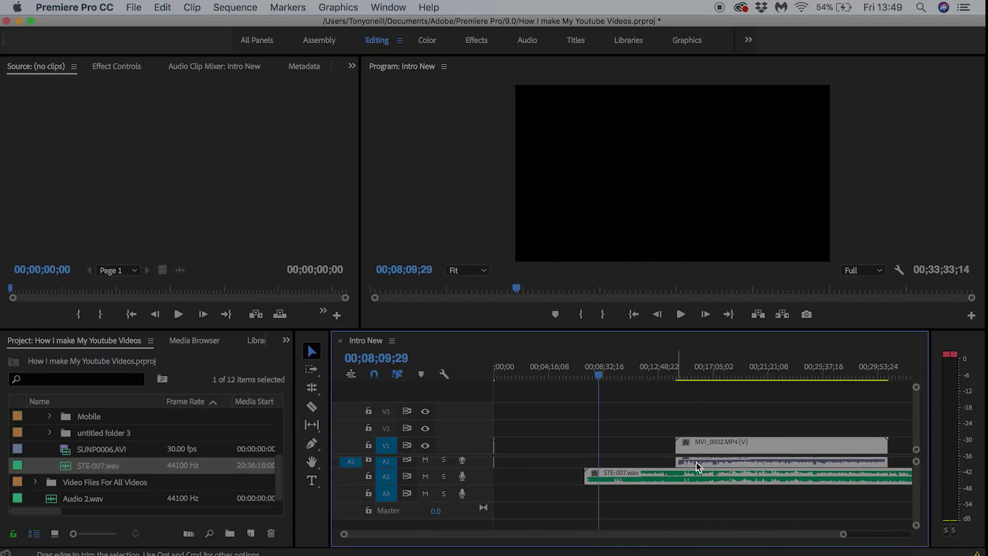
left_click(681, 375)
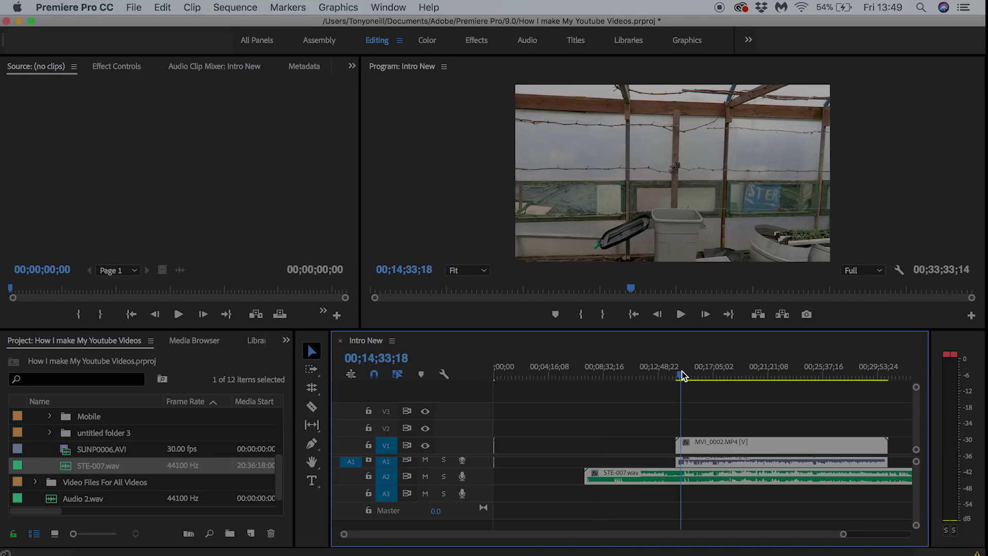
key("equal")
key("equal")
key("equal")
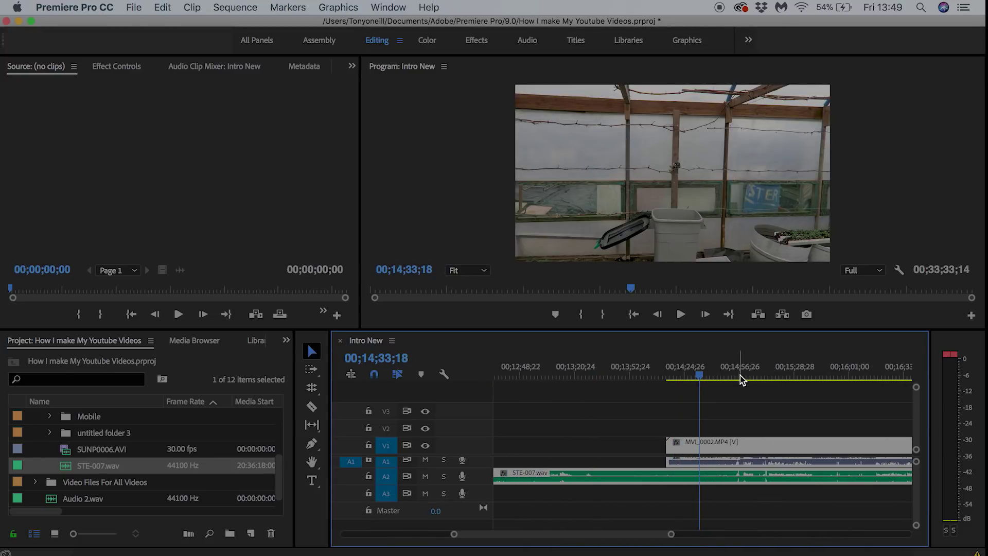
left_click(740, 375)
key("equal")
key("equal")
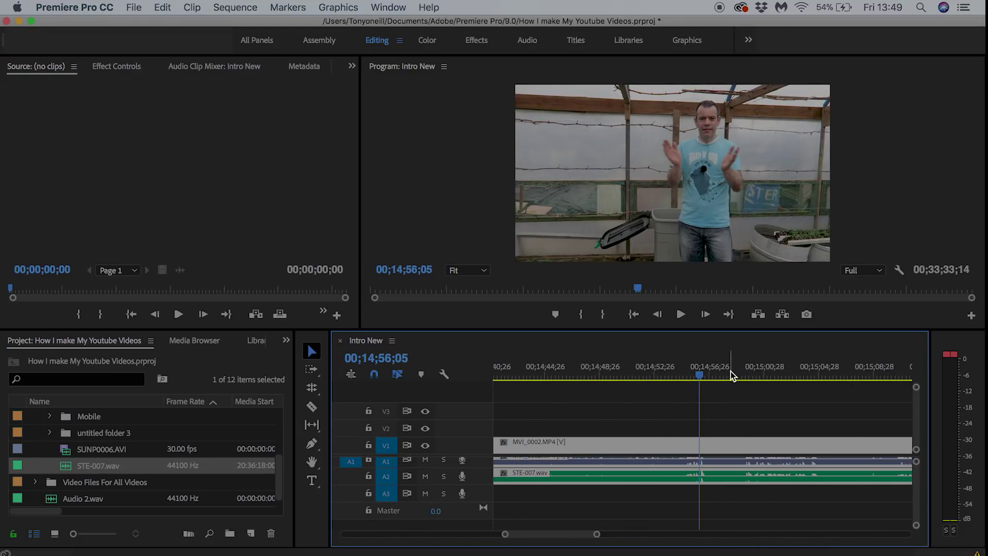
left_click(732, 375)
key("space")
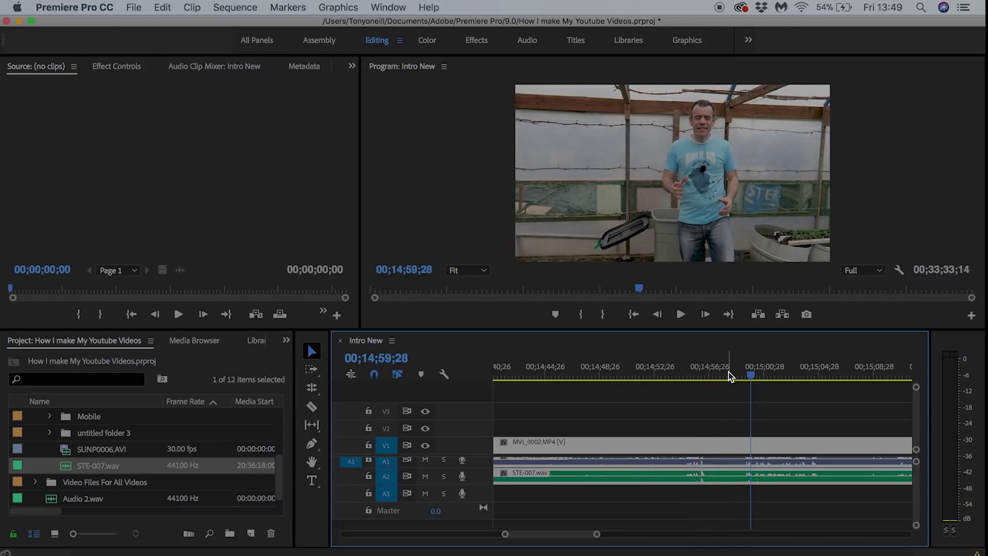
- Split MVI_0002.MP4 and STE-007.wav at 00;14;58;15 and delete the portions before the cut
left_click(731, 375)
key("c")
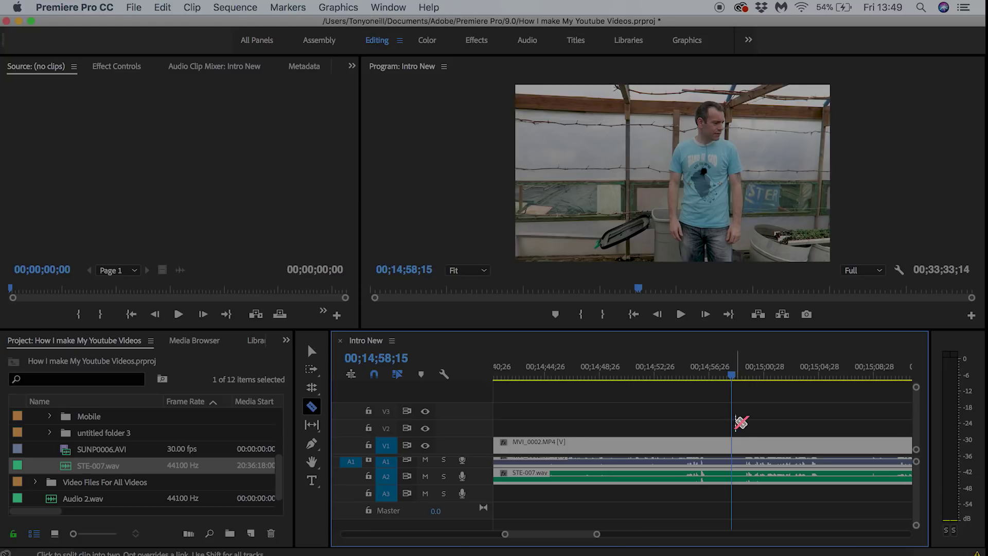
left_click(732, 445)
key("v")
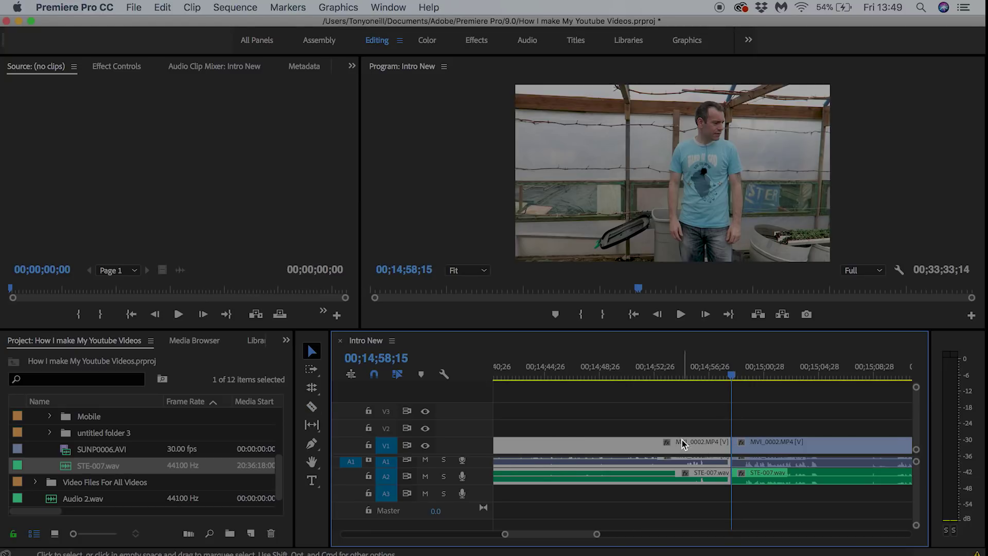
key("Delete")
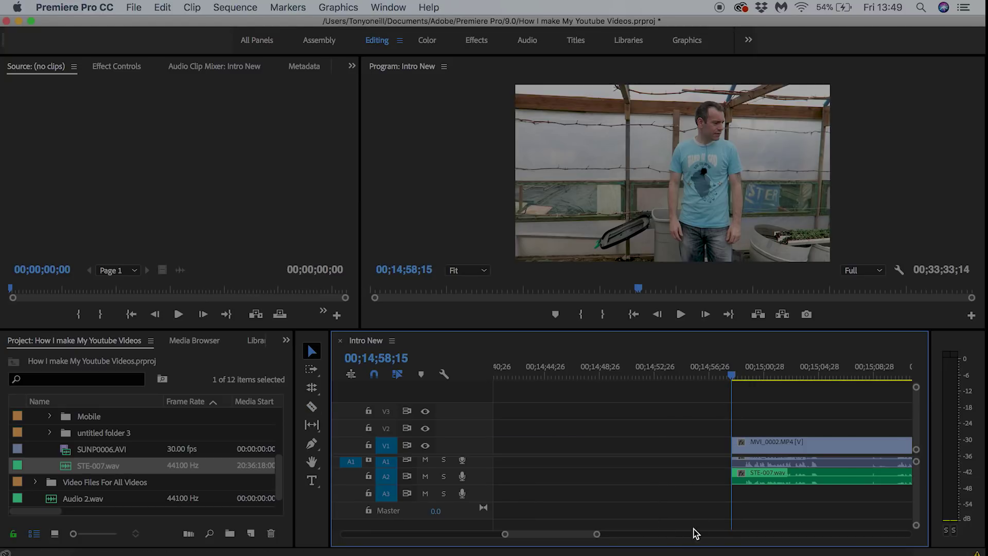
- Play the trimmed footage from the cut with both audio tracks audible, raising the system volume during playback
key("space")
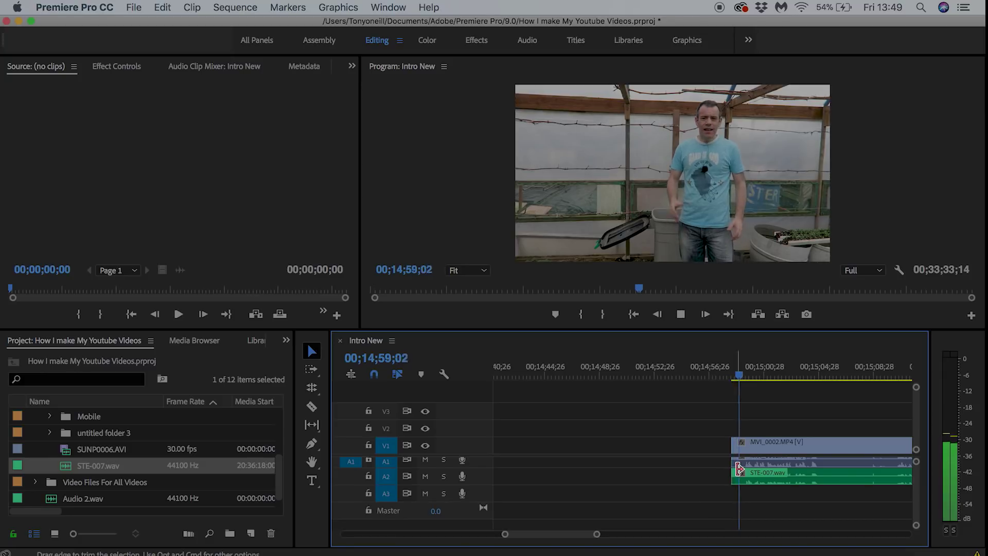
key("space")
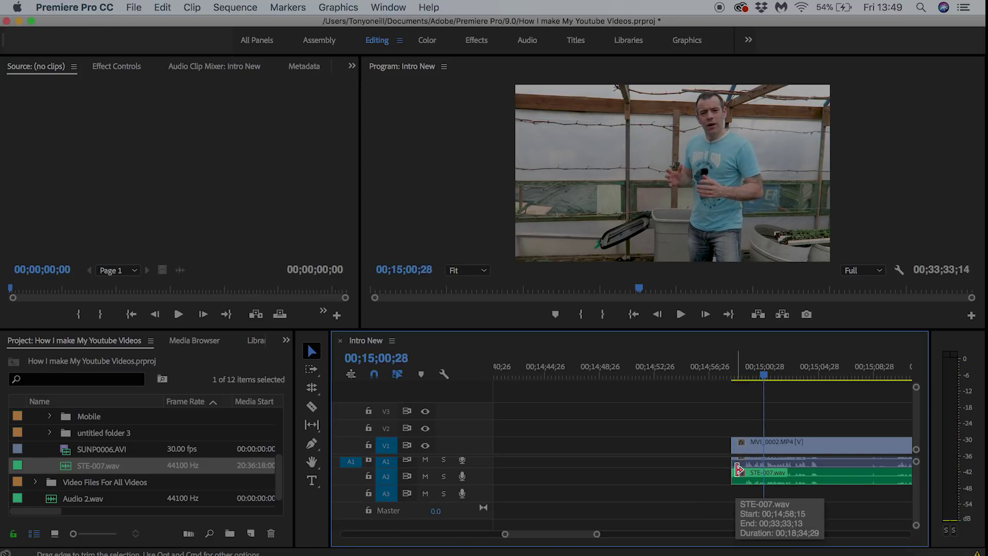
key("space")
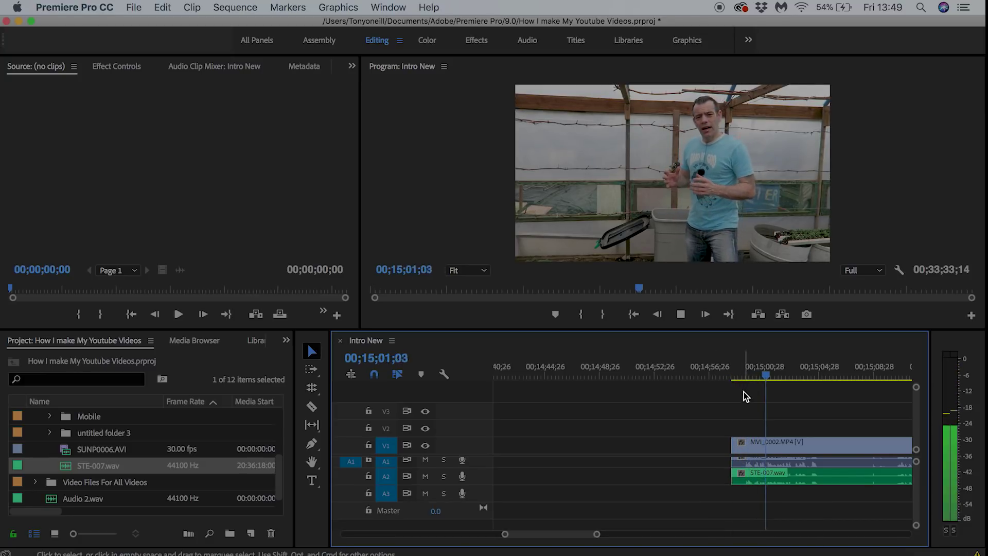
key("XF86AudioRaiseVolume")
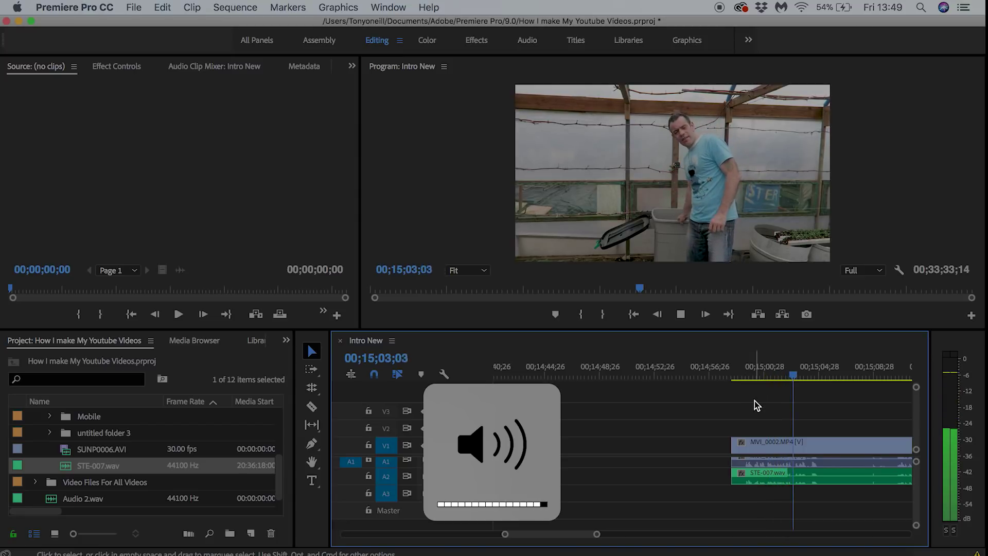
key("space")
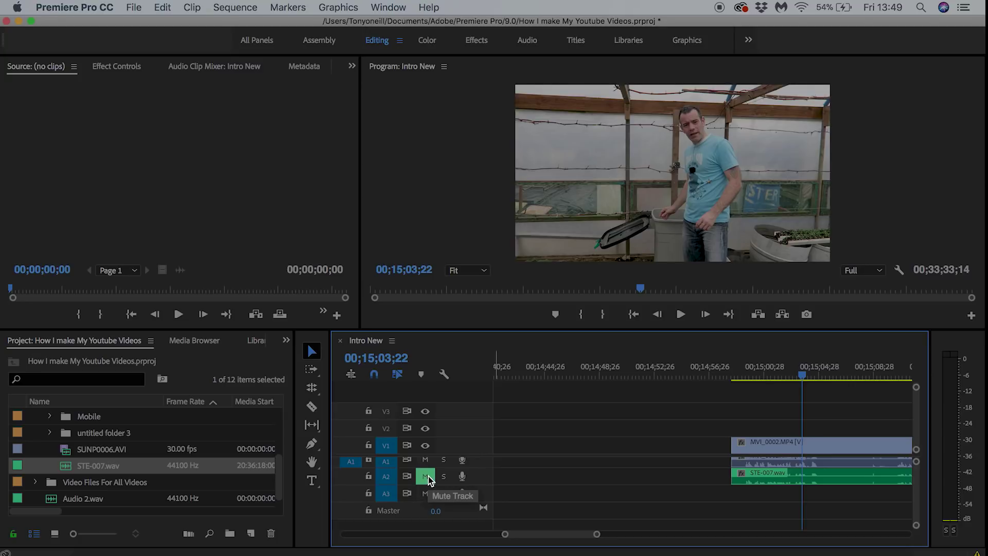
- Compare the two recordings by playing the opening once with track A2 muted and once with only track A1 muted
left_click(735, 374)
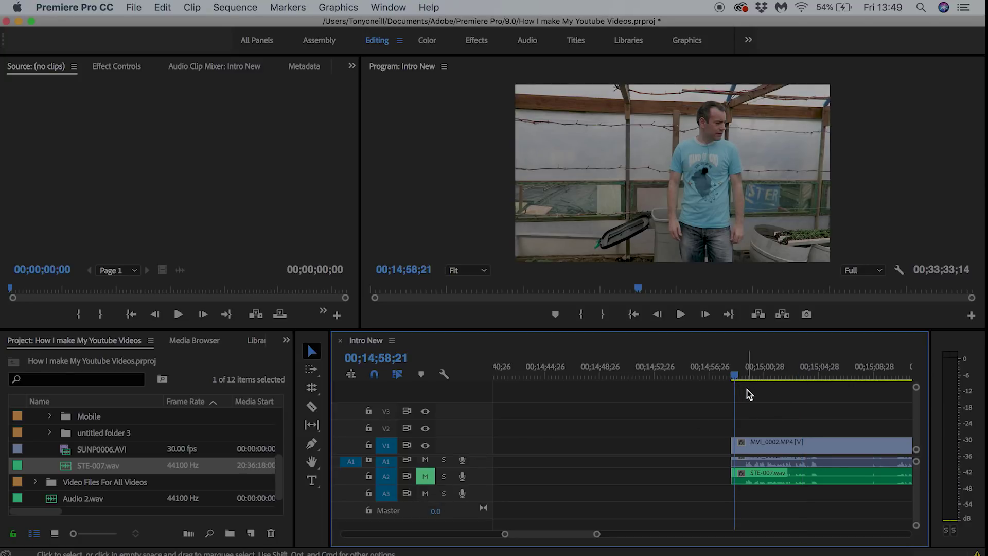
key("space")
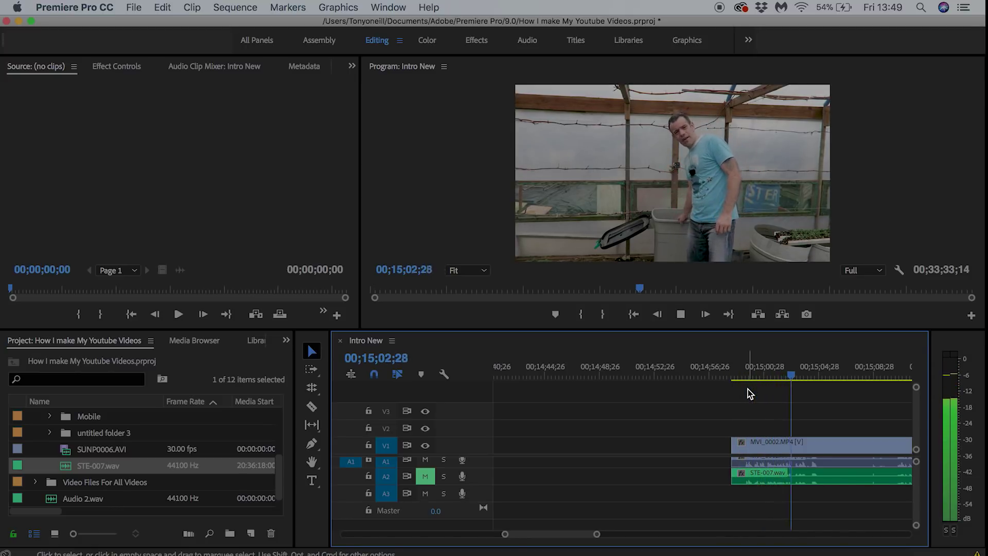
key("space")
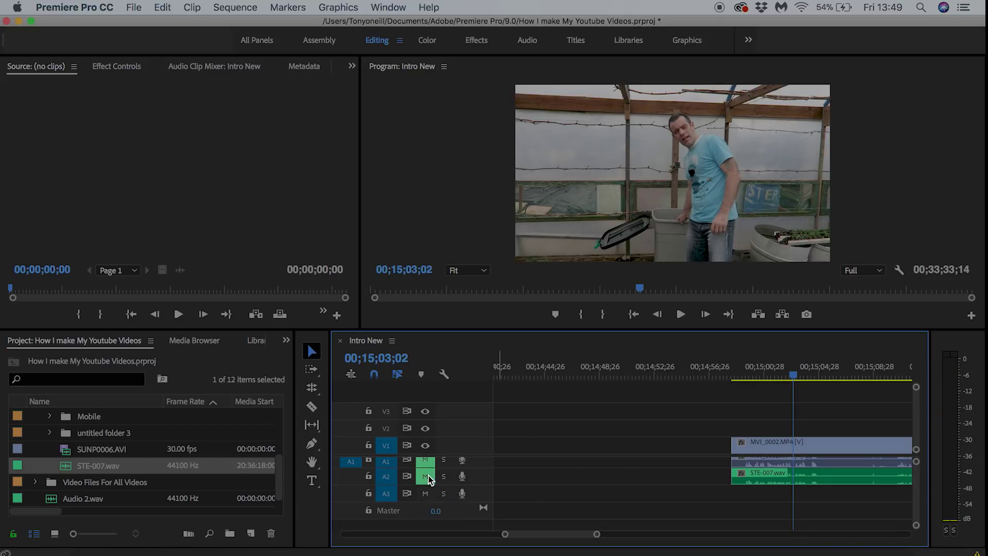
left_click(737, 377)
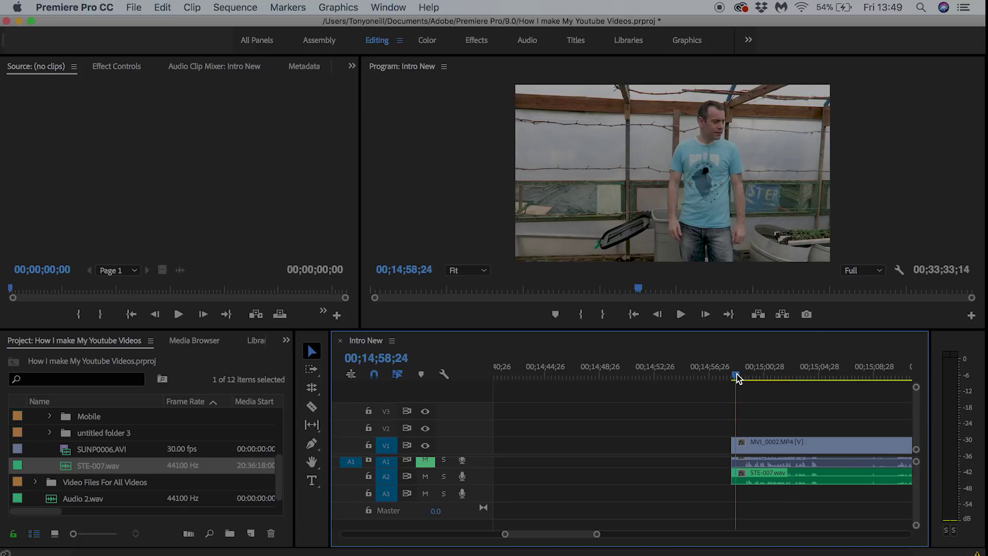
key("space")
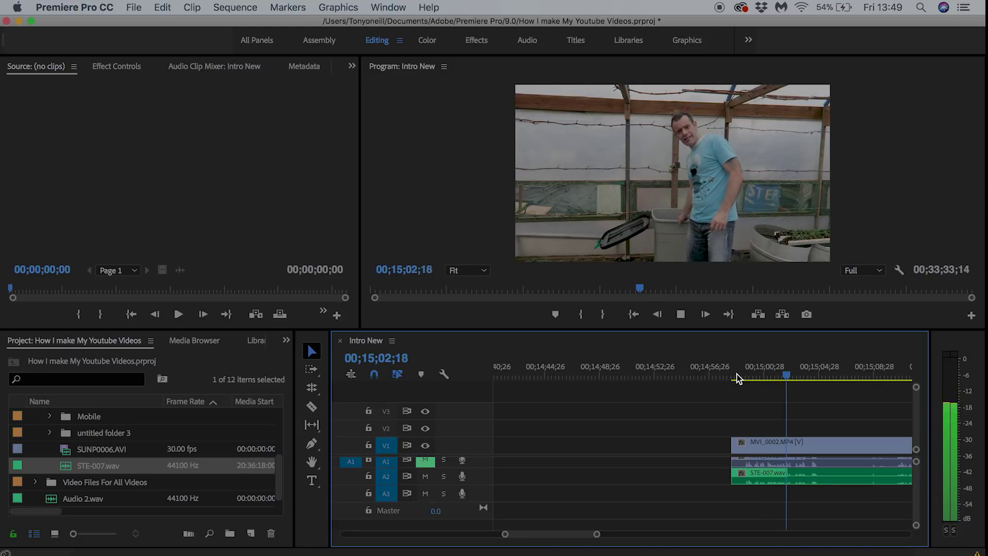
key("space")
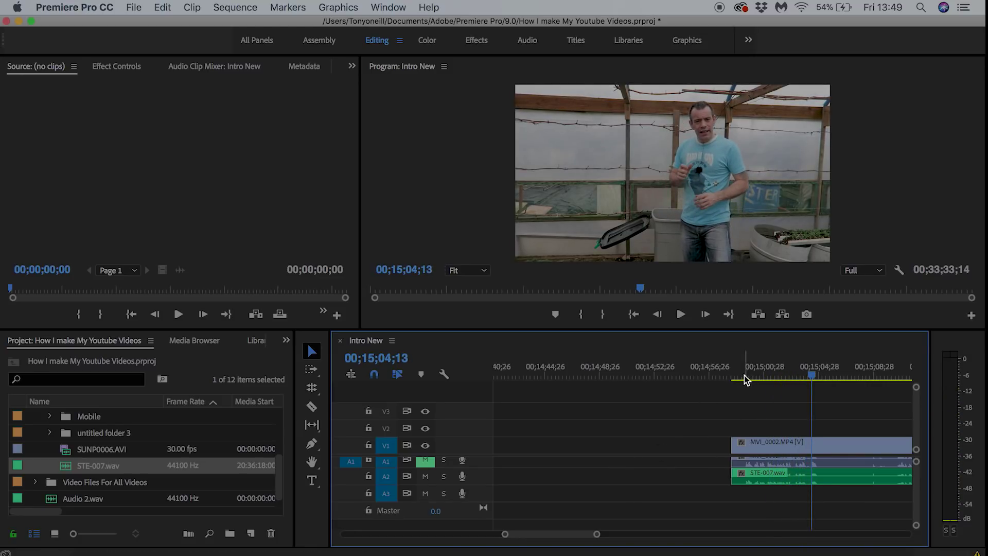
- Replay from 00;14;59;09 with A2 muted, switching the mute to A1 during playback to compare the camera and recorder sound
left_click(742, 375)
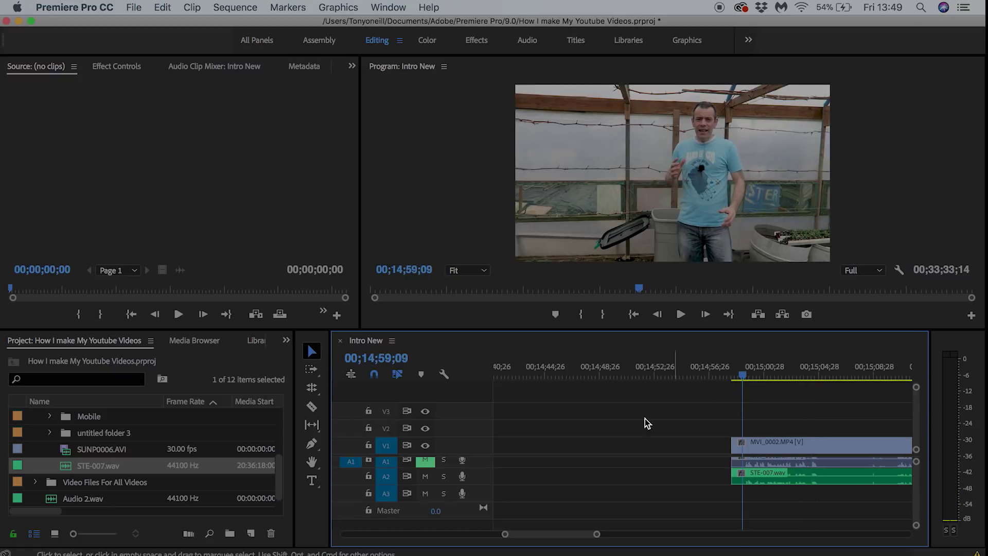
left_click(425, 475)
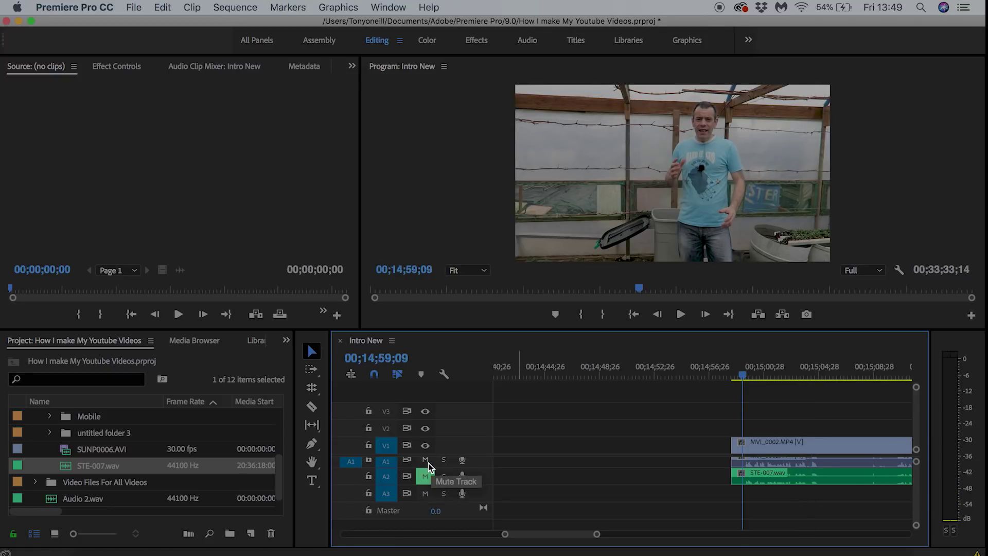
key("space")
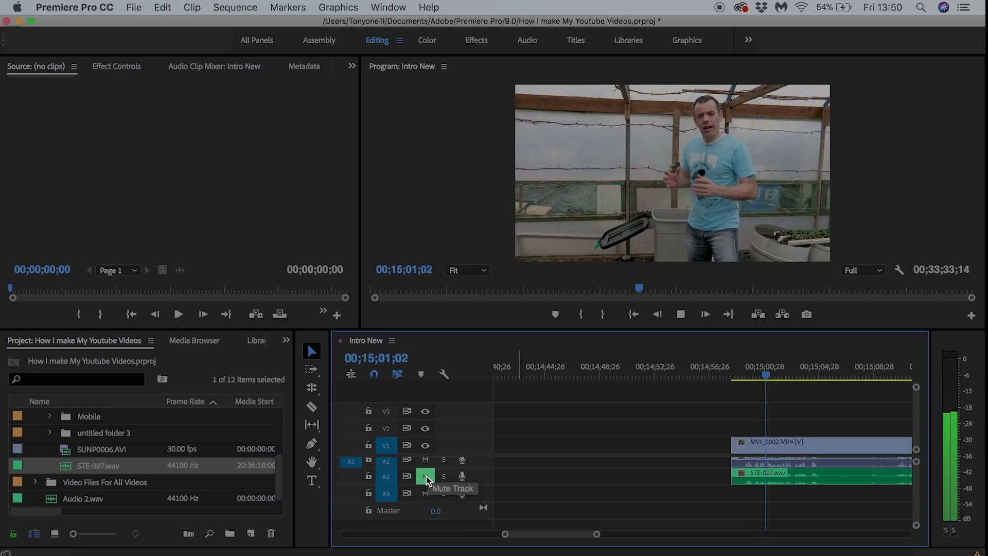
left_click(425, 477)
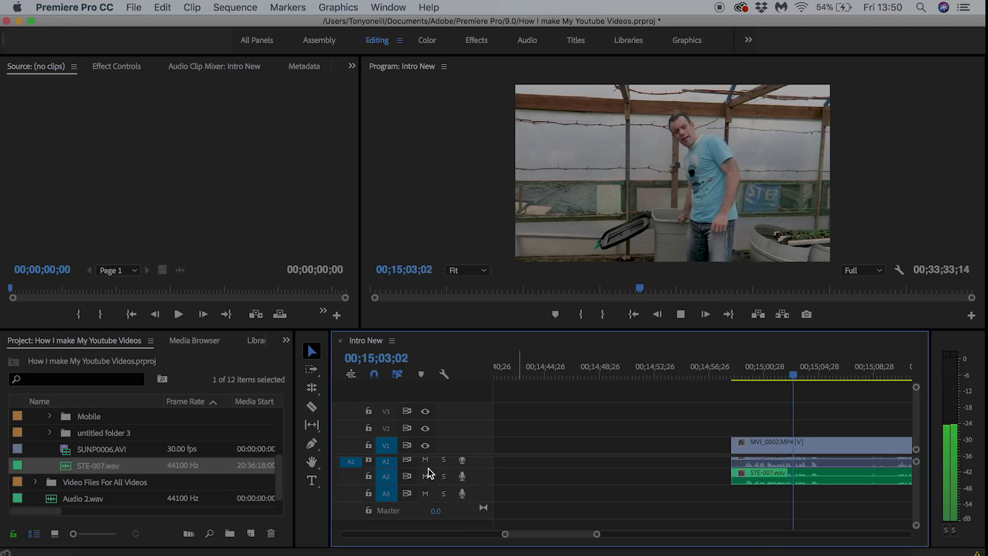
left_click(426, 463)
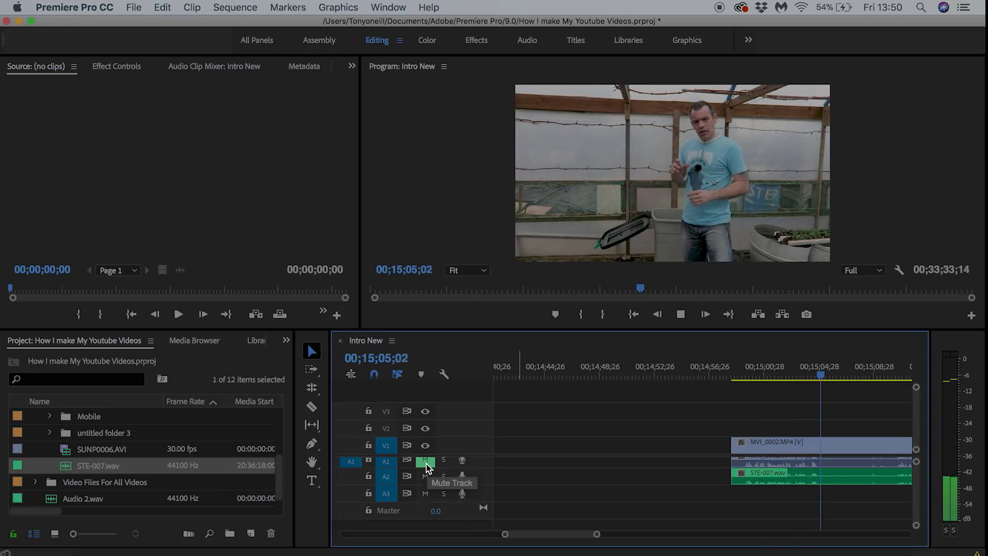
key("space")
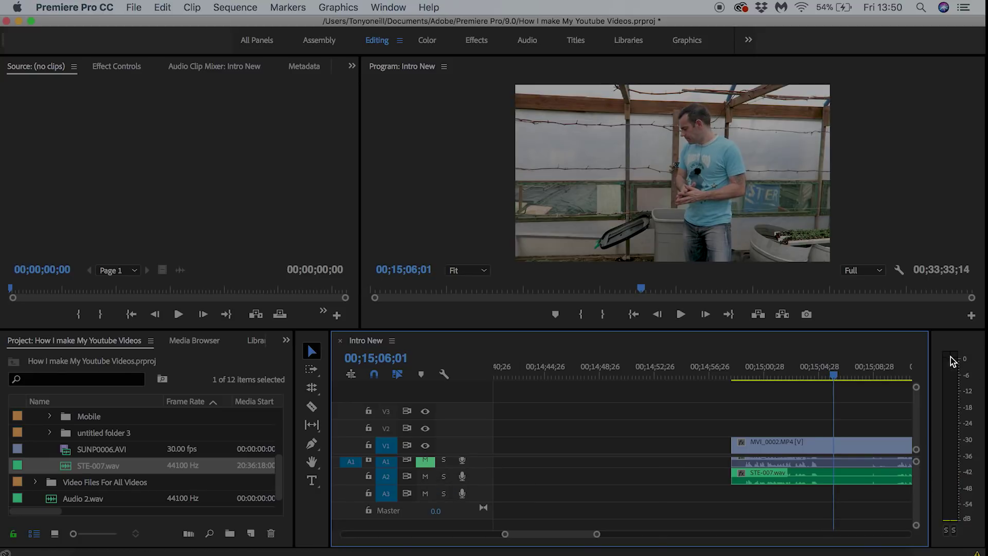
- Play the footage from about 00;15;09, unmuting track A1 and muting track A2 during playback
left_click(878, 379)
key("space")
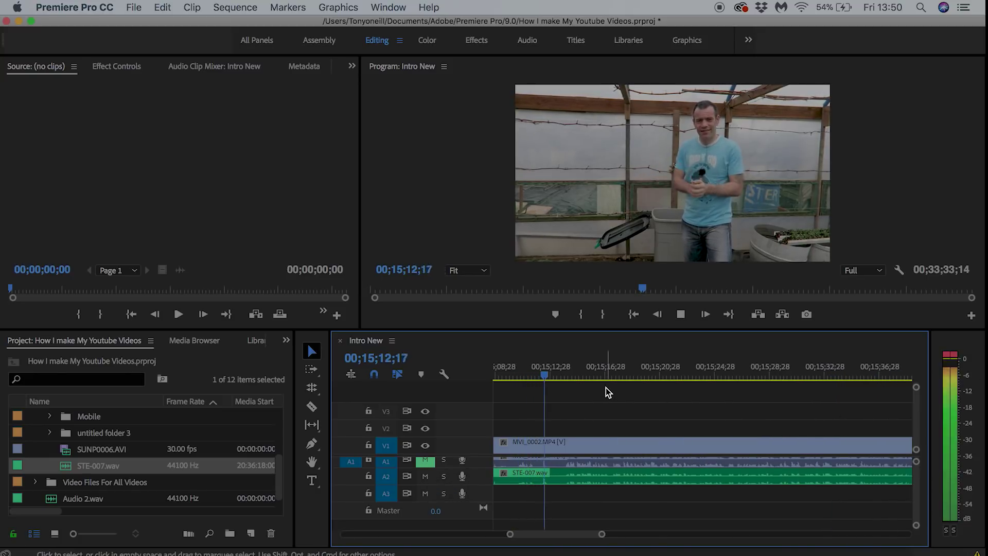
left_click(425, 463)
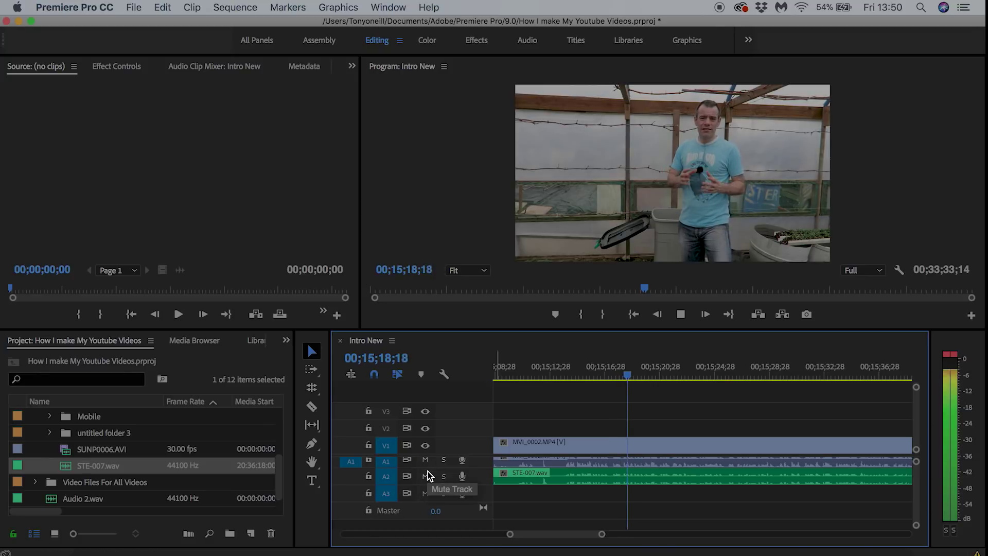
left_click(425, 476)
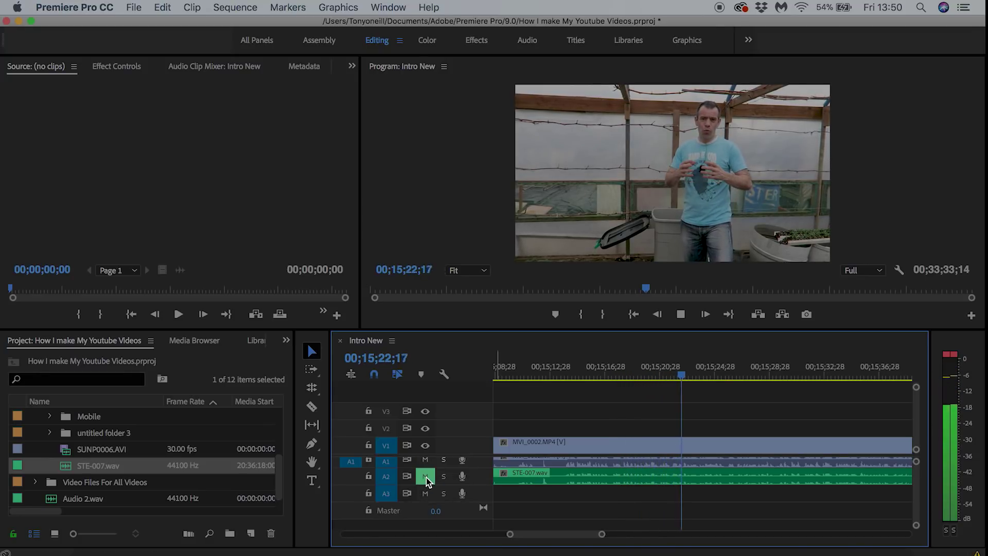
- Resume playback from about 00;15;22, unmuting track A2 and muting track A1 while it plays to hear the recorder sound
key("space")
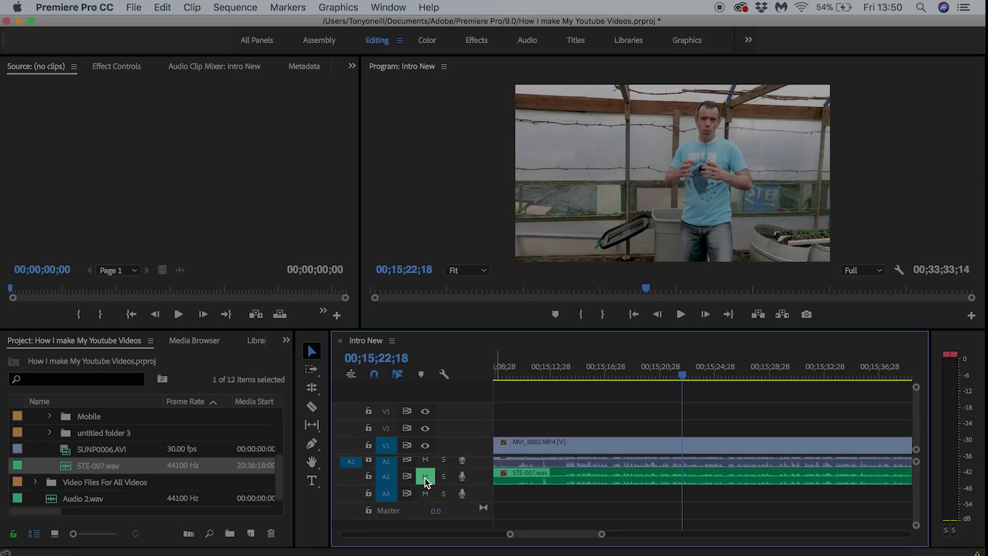
key("space")
left_click(425, 478)
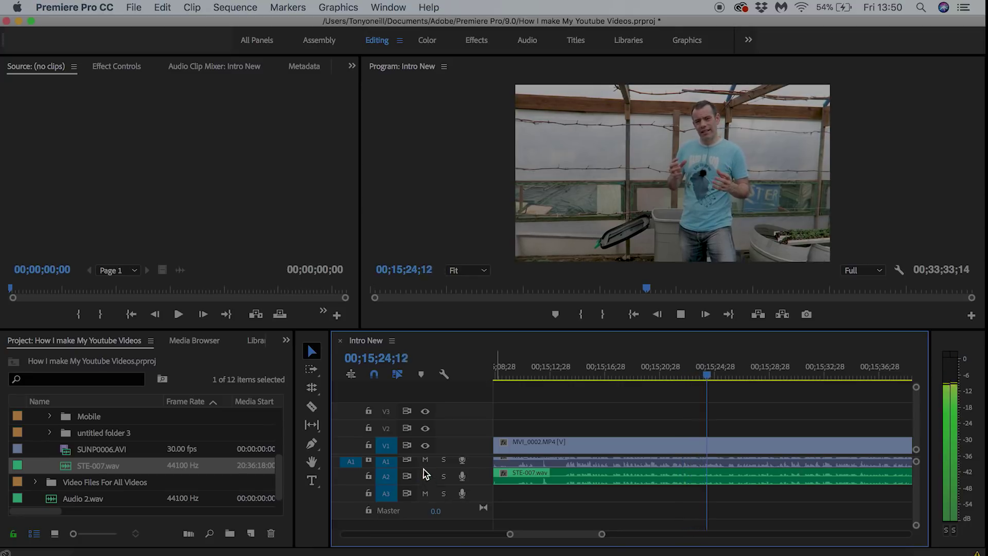
left_click(424, 462)
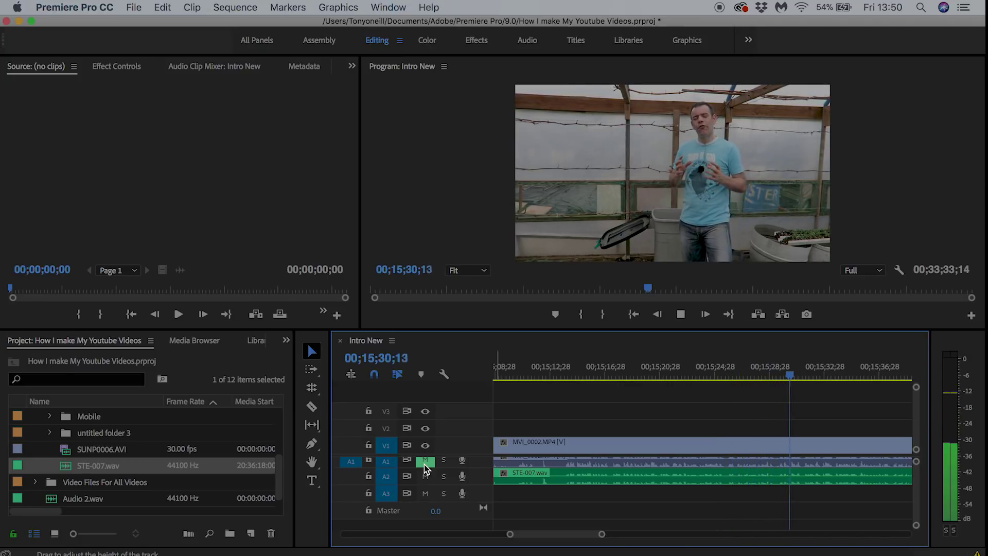
key("space")
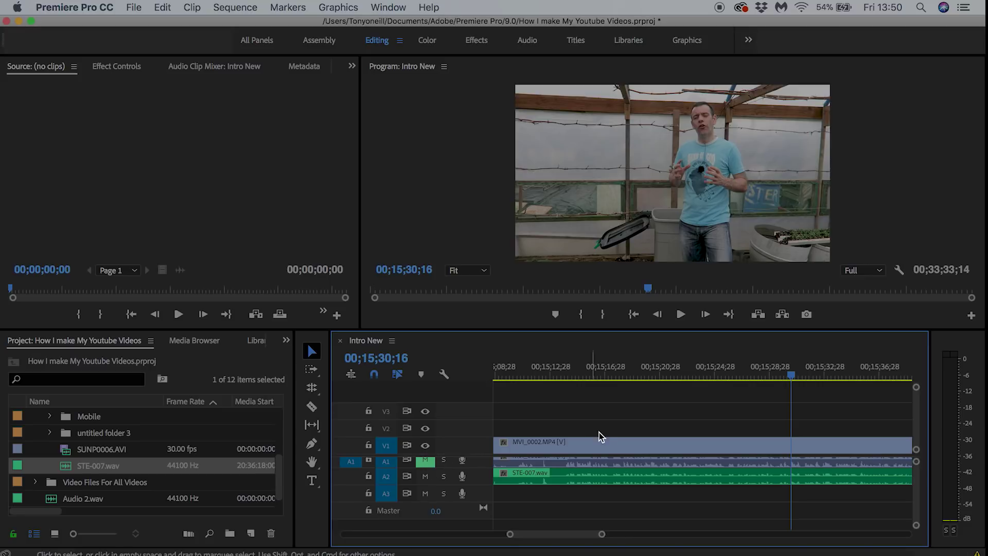
- Unlink the MVI_0002.MP4 clip and delete its camera audio from track A1
right_click(600, 447)
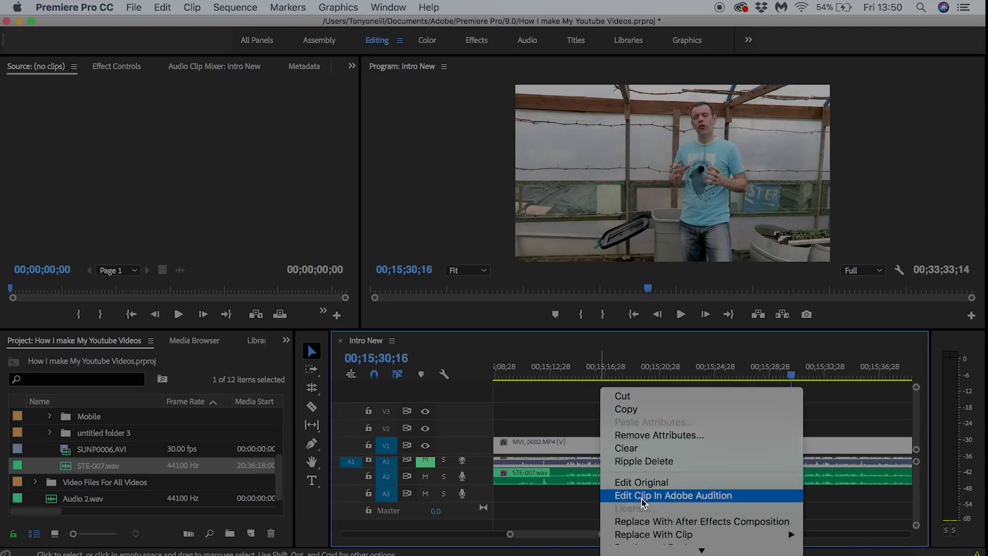
scroll(643, 501, "down", 1)
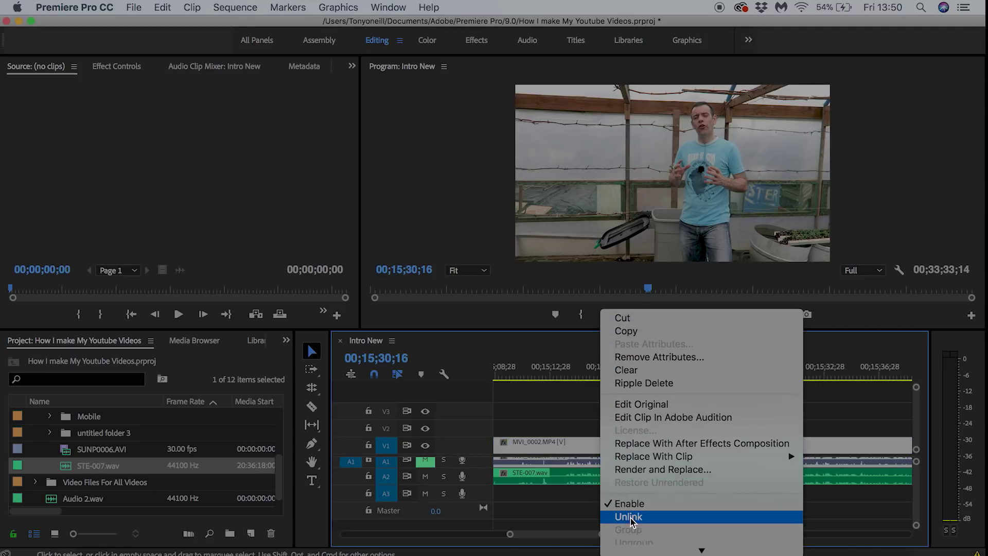
left_click(630, 516)
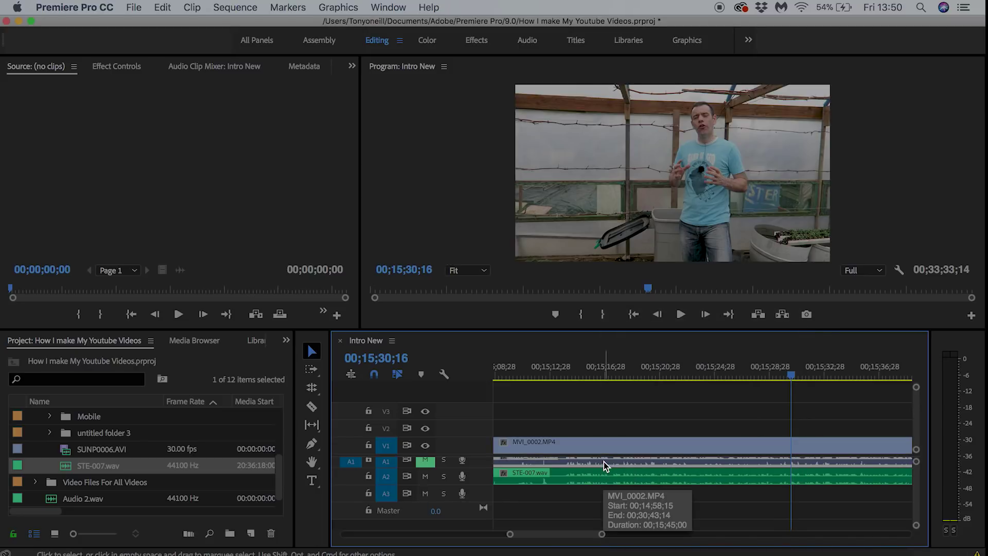
left_click(604, 462)
key("Delete")
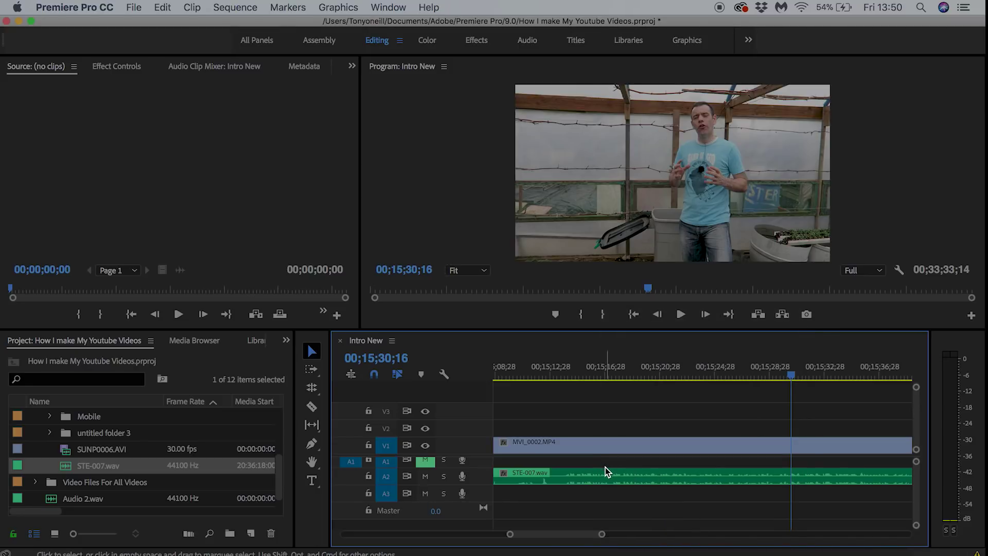
- Move the STE-007.wav recording up to track A1 and link it with the MVI_0002.MP4 video
left_click(604, 475)
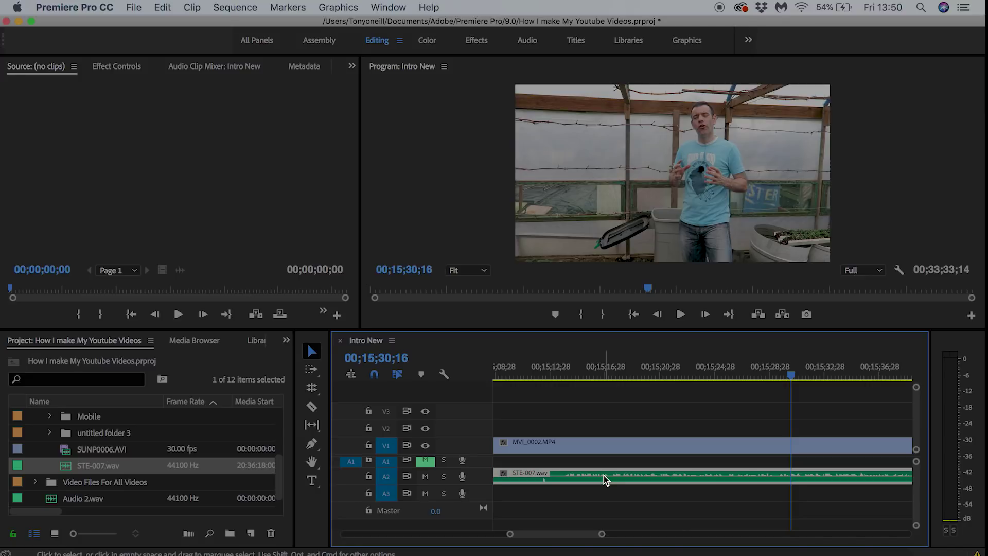
left_click_drag(603, 475, 607, 468)
left_click_drag(615, 425, 621, 477)
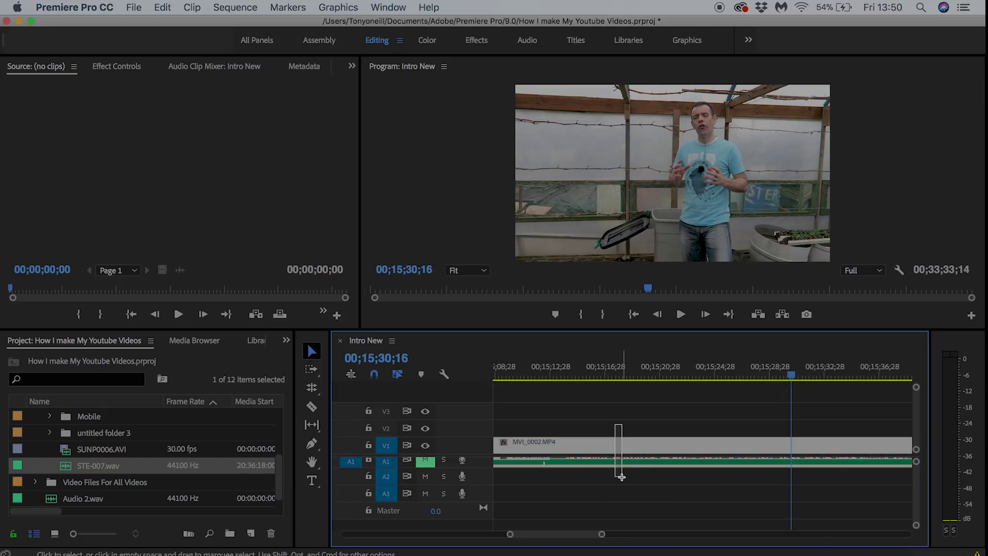
right_click(621, 463)
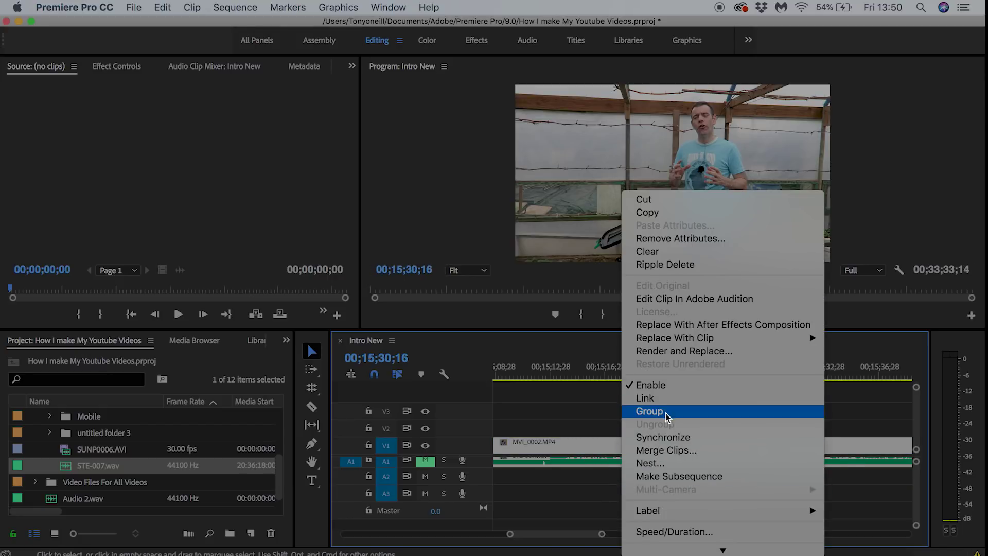
left_click(667, 404)
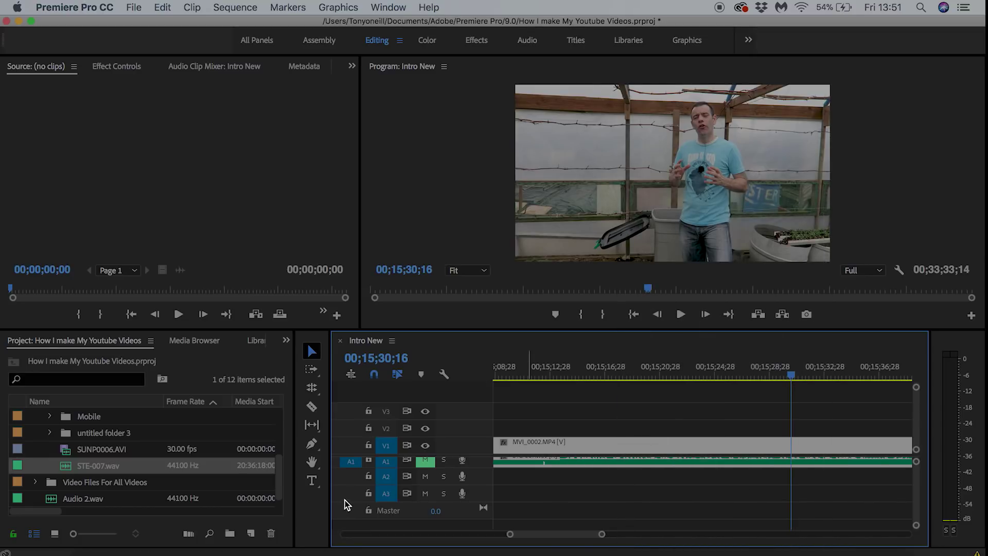
- Unmute track A1 and replay the linked footage from about 00;15;13, raising the system volume
scroll(405, 463, "up", 1)
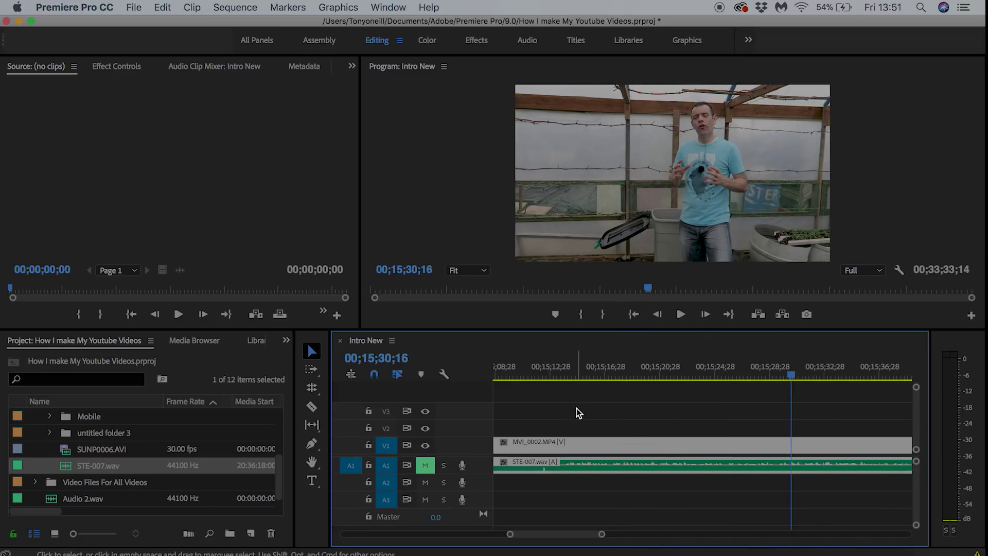
key("space")
key("space")
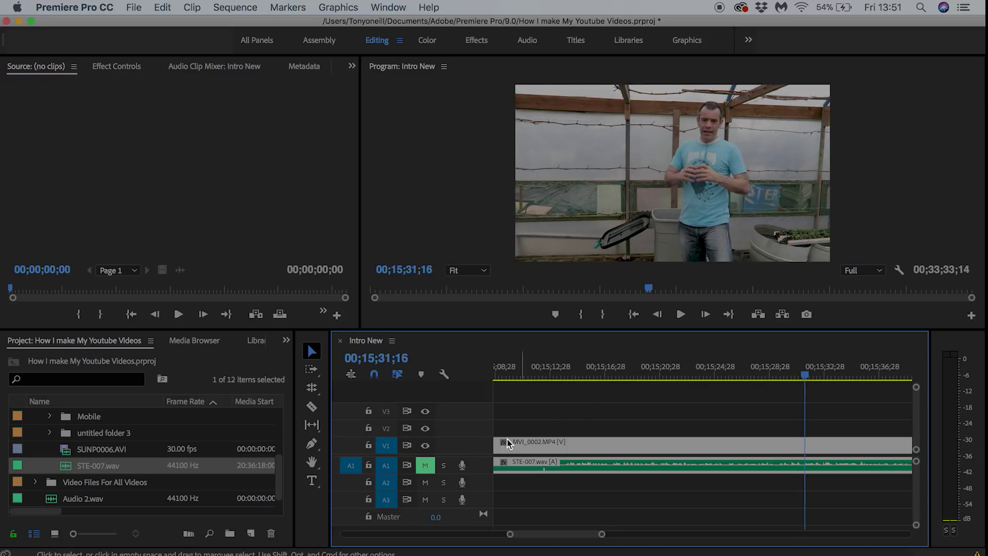
key("space")
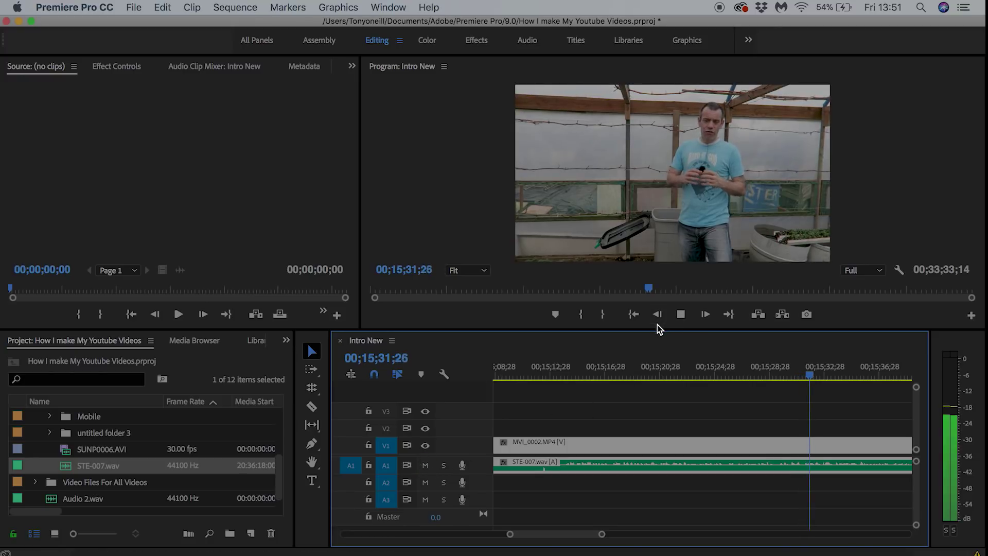
left_click(558, 366)
key("space")
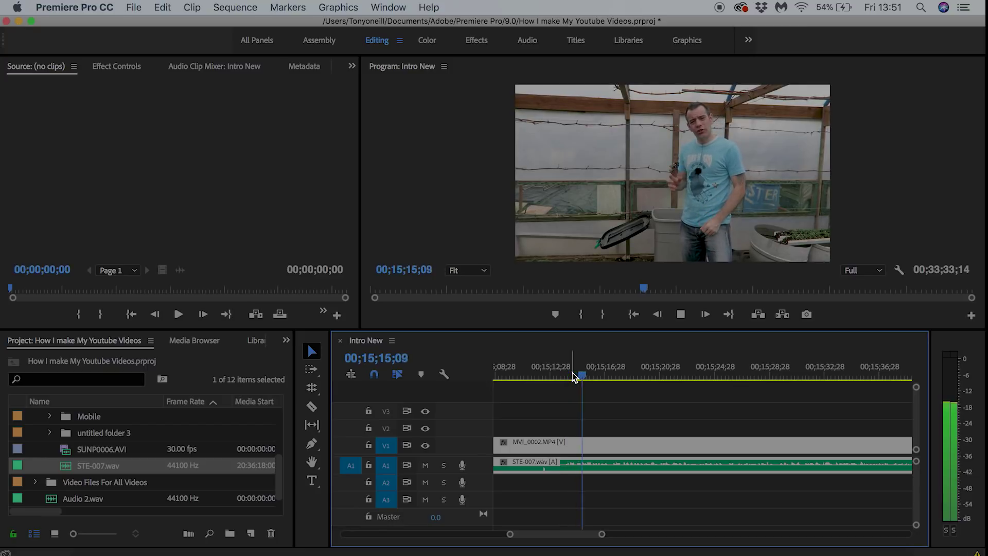
key("XF86AudioRaiseVolume")
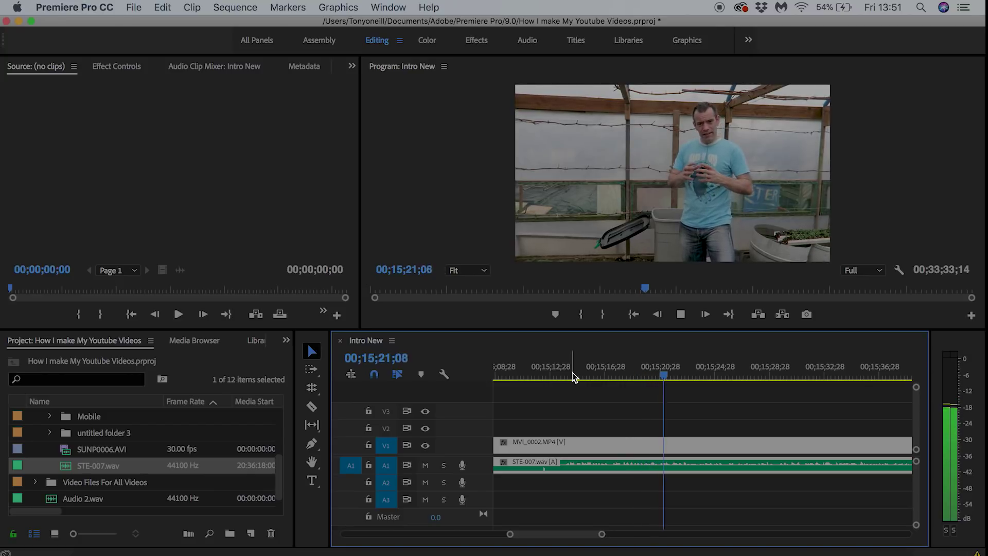
key("space")
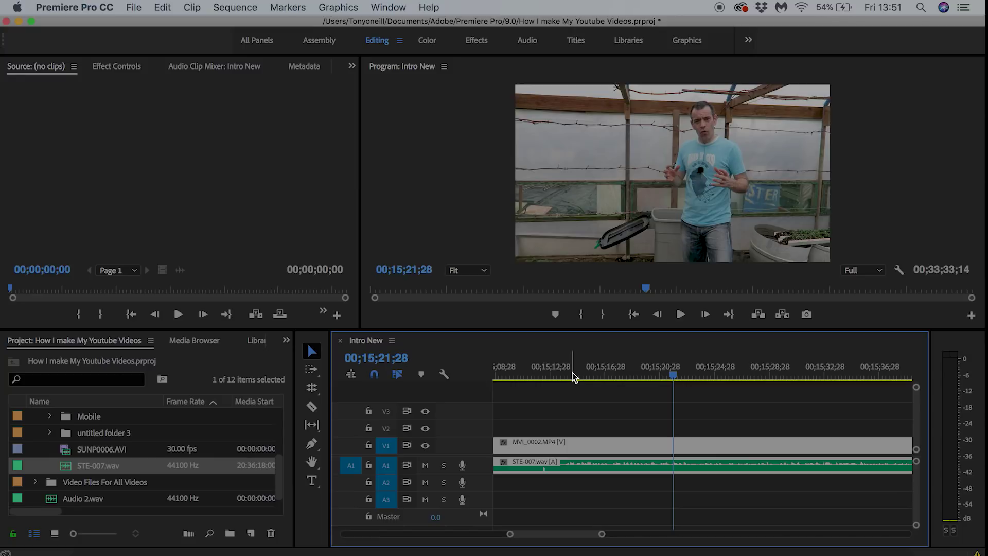
- Play through the last part of the MVI_0002.MP4 footage and stop the playhead at 00;30;34;00
key("minus")
key("minus")
key("minus")
key("minus")
key("minus")
key("minus")
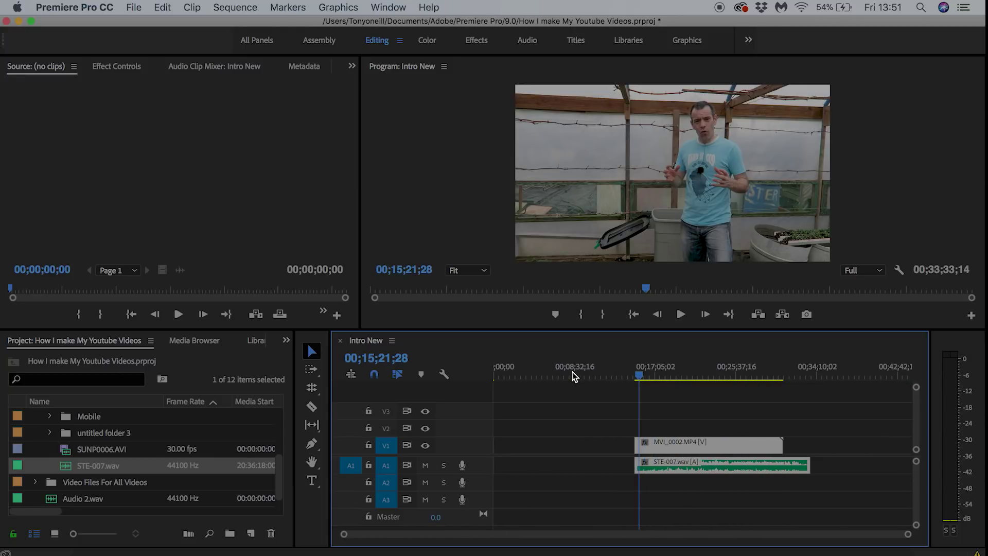
left_click(783, 371)
key("equal")
key("equal")
key("equal")
key("equal")
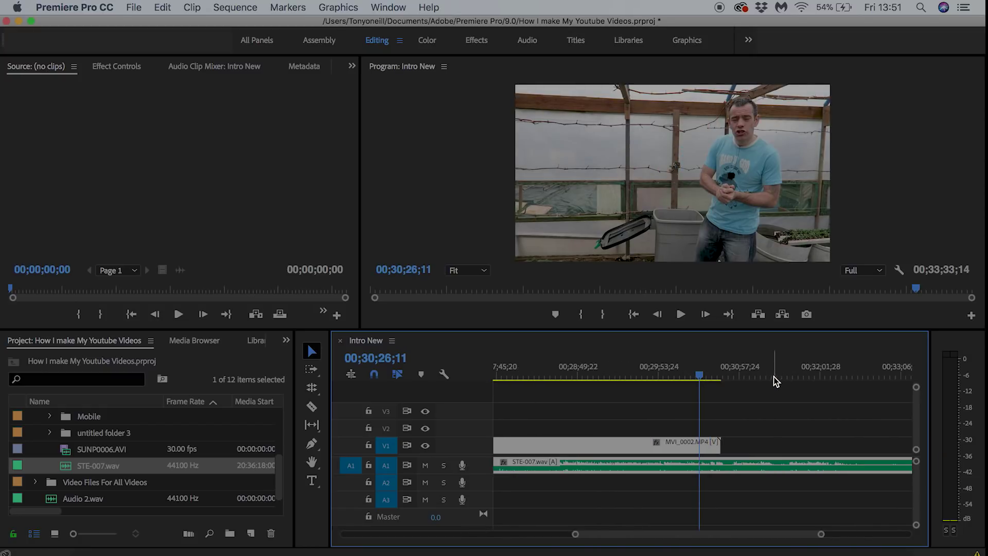
key("space")
left_click(649, 362)
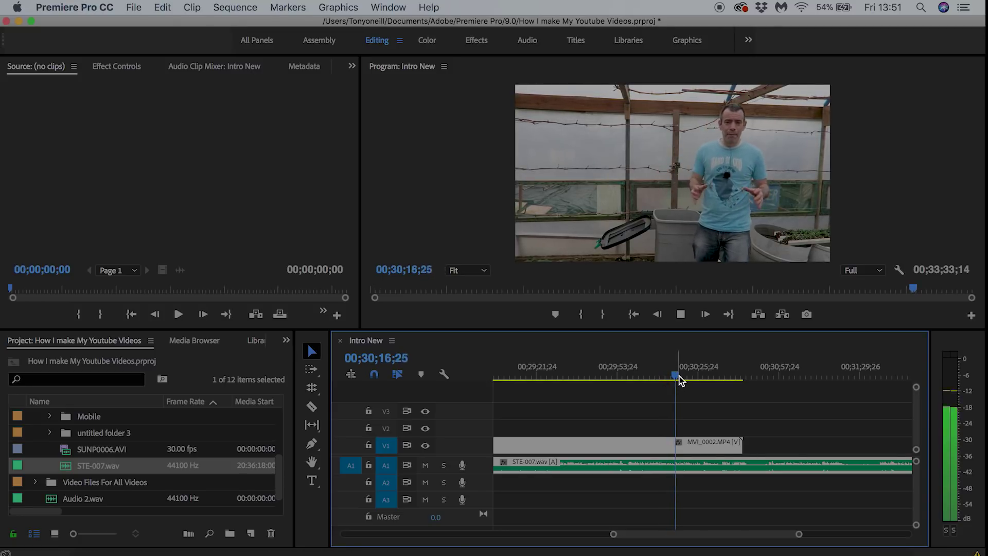
left_click_drag(681, 379, 690, 384)
key("space")
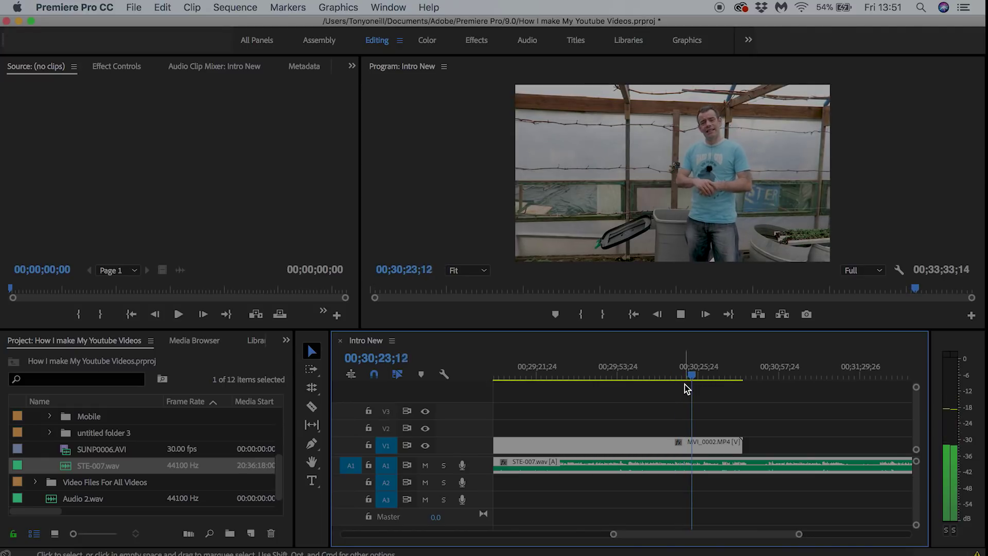
left_click(712, 375)
key("space")
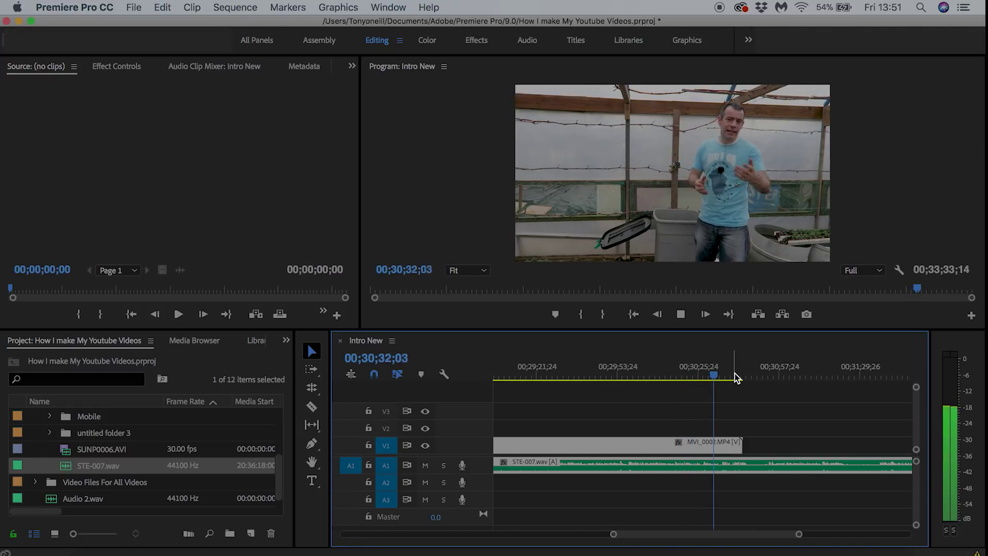
key("space")
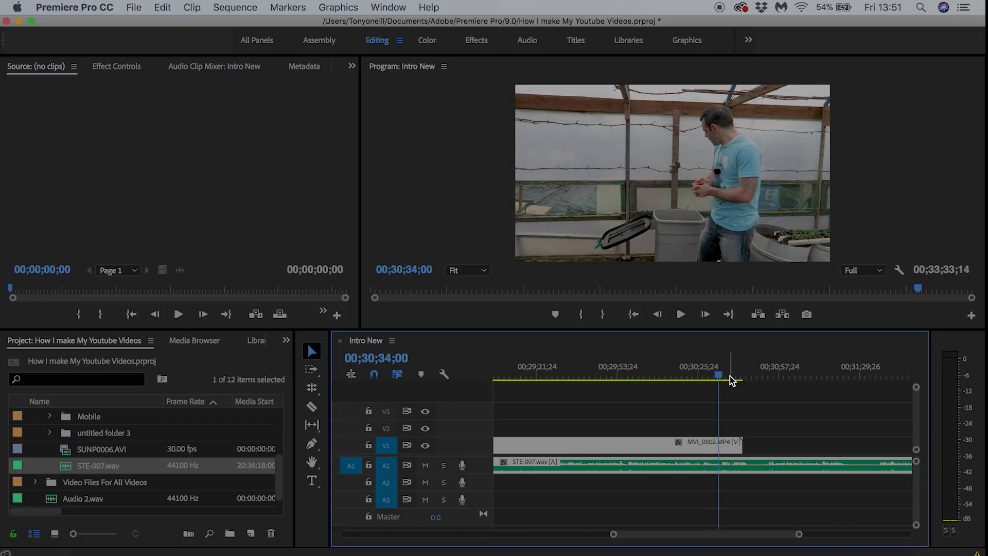
- Cut the linked video and audio at 00;30;34;00 and delete everything after the cut
key("c")
left_click(719, 446)
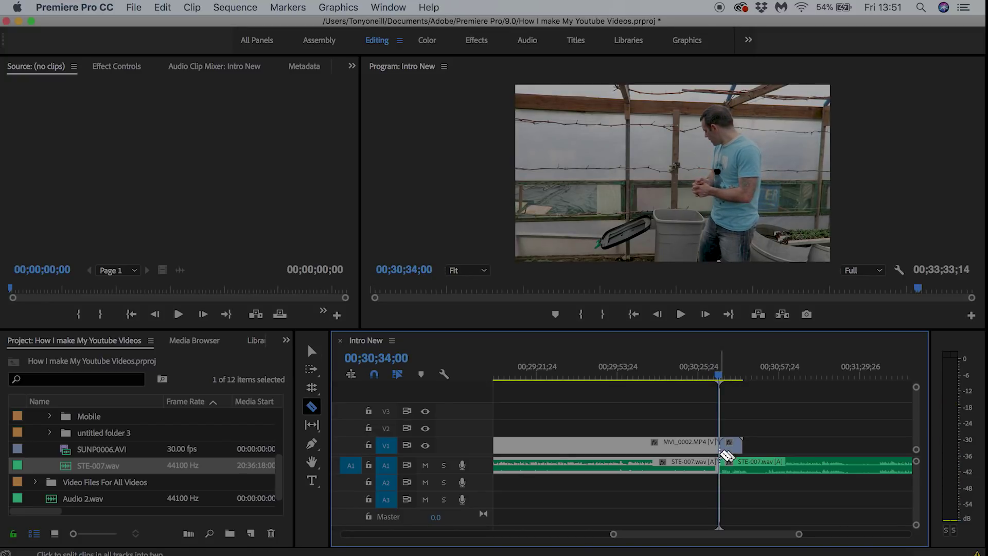
key("v")
left_click_drag(727, 427, 735, 492)
key("Delete")
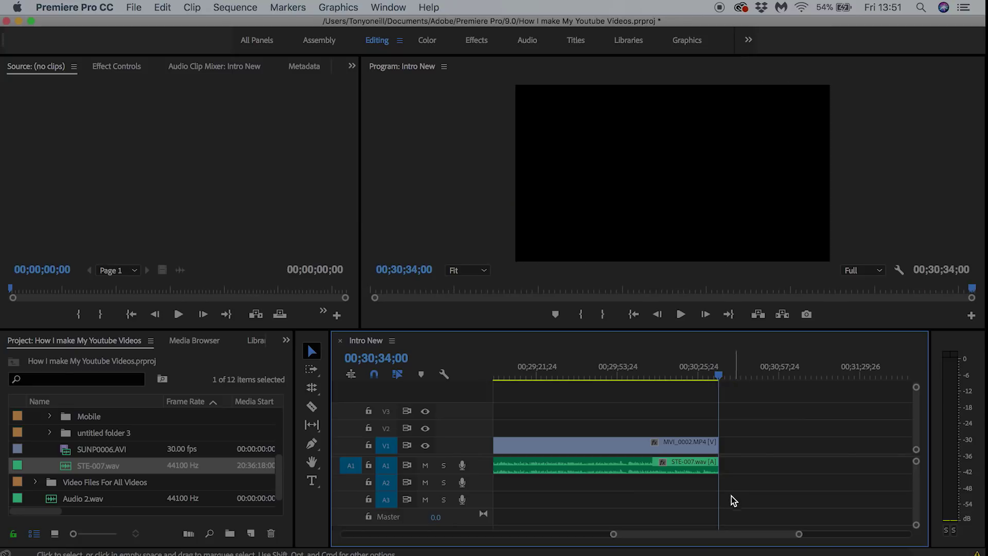
- Ripple delete the empty gap between the intro and the MVI_0002.MP4 footage
key("backslash")
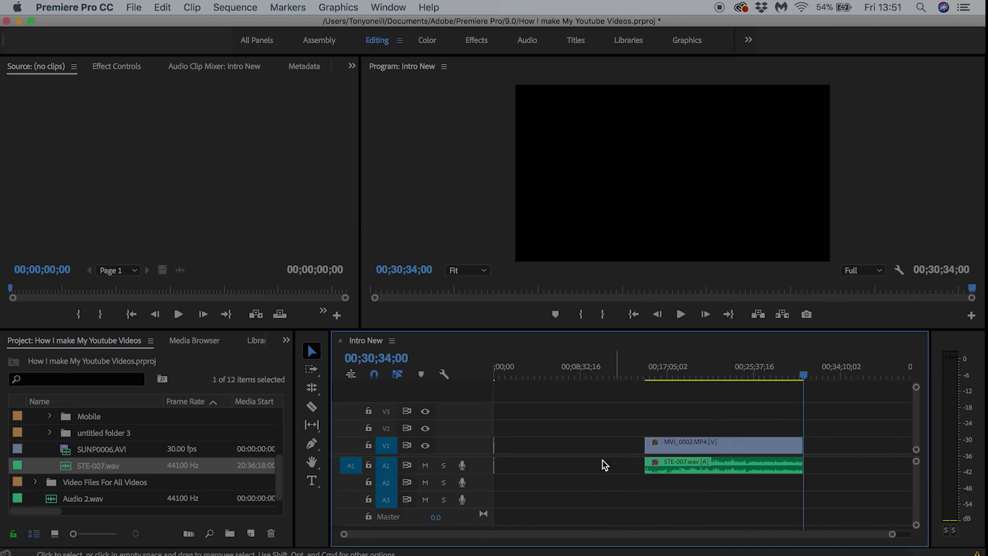
right_click(526, 446)
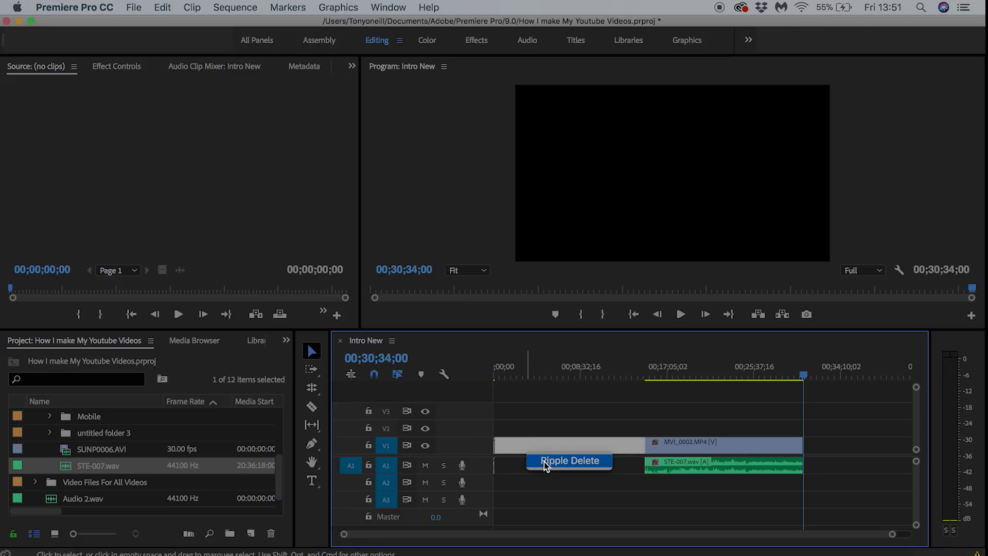
left_click(544, 461)
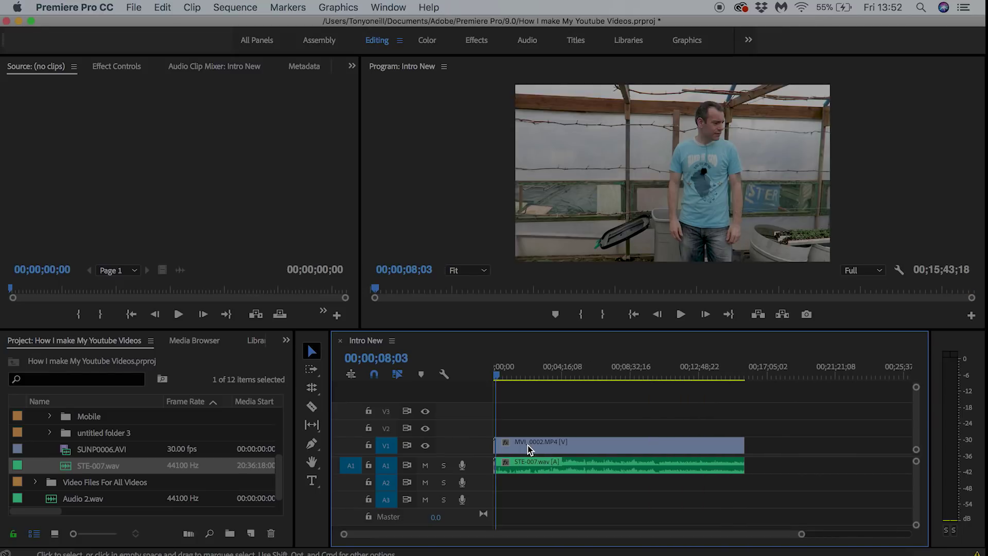
- Play the join from the intro into the MVI_0002.MP4 footage, starting partway through the intro
key("=")
key("=")
key("=")
key("=")
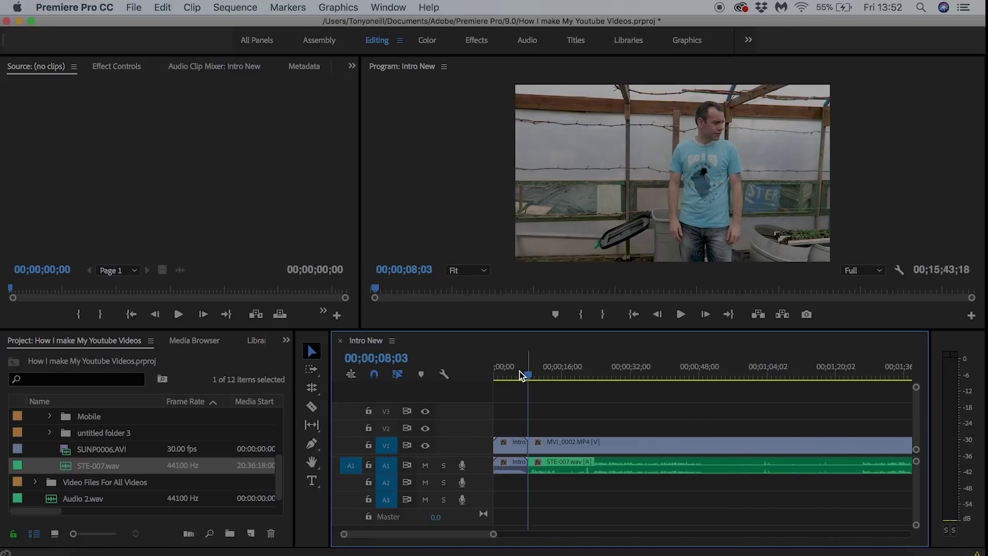
left_click(511, 372)
key("space")
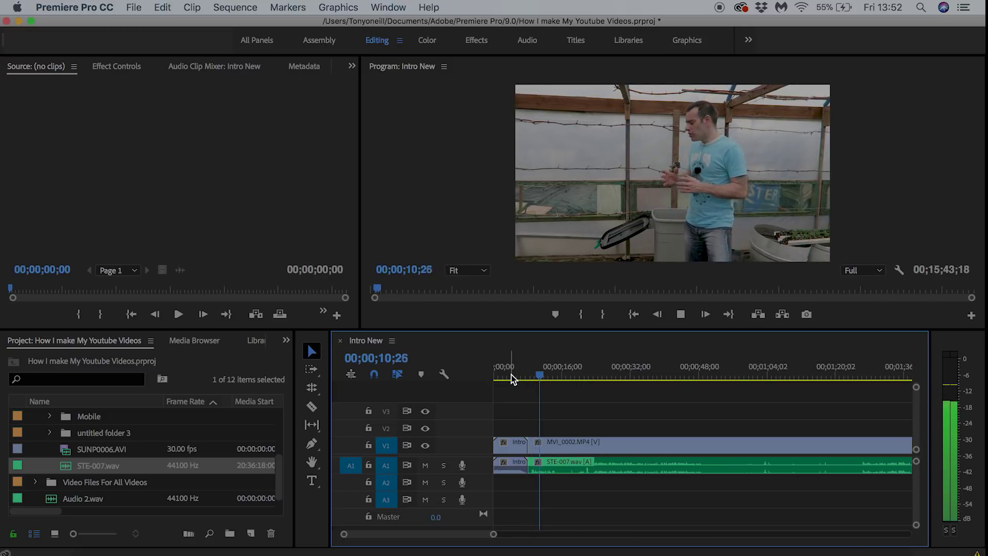
key("space")
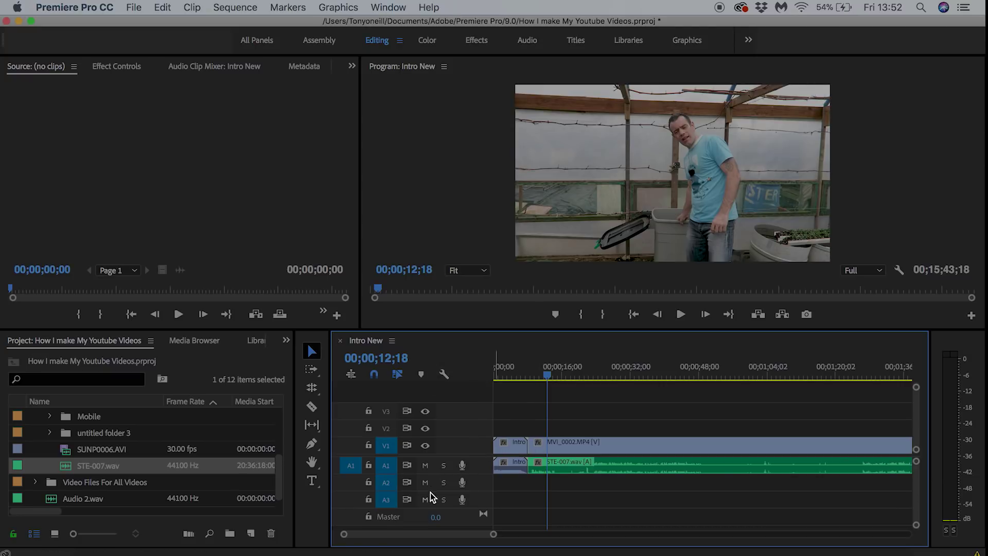
- Apply the Cross Dissolve video transition at the video cut between Intro New.mp4 and MVI_0002.MP4
left_click(285, 341)
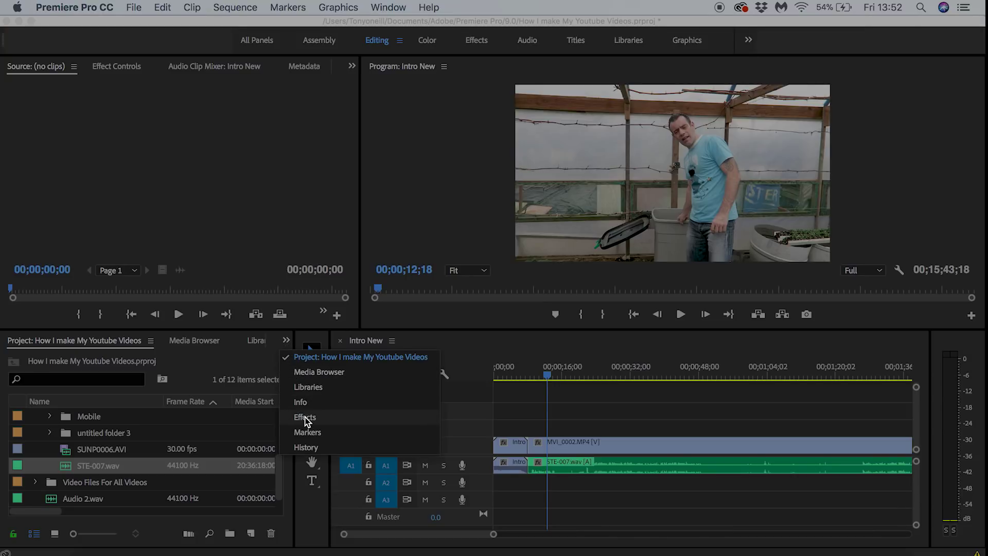
left_click(304, 418)
left_click(286, 341)
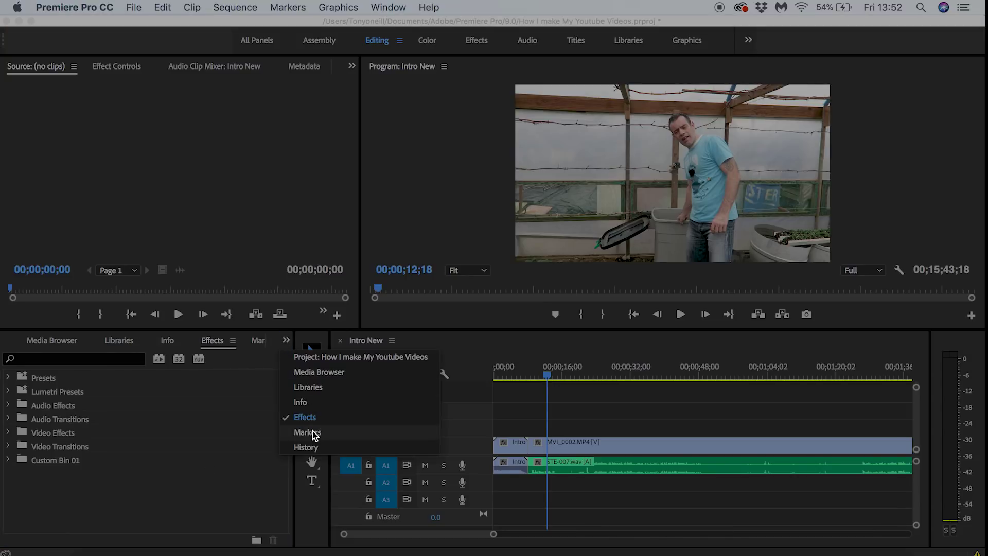
left_click(41, 451)
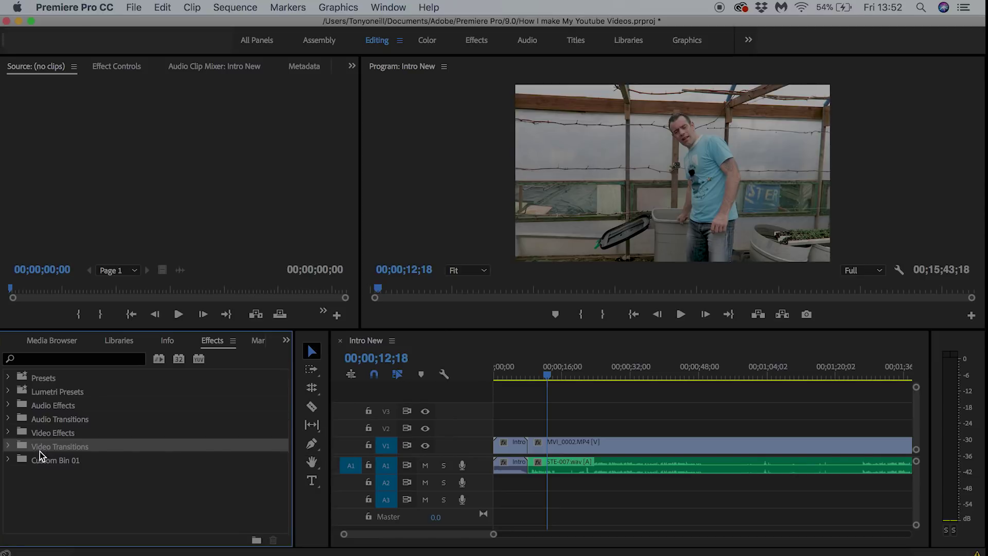
left_click(9, 447)
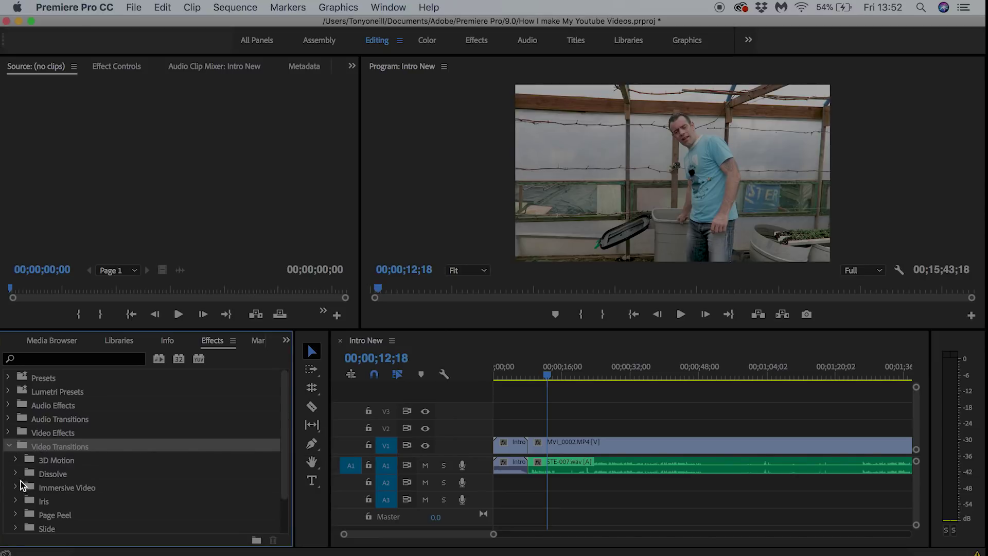
left_click(14, 474)
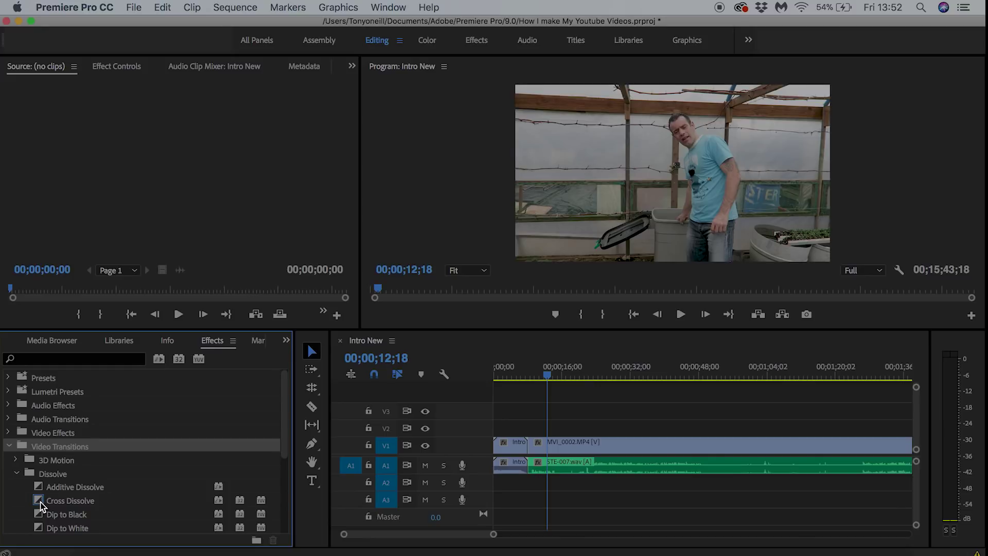
left_click_drag(41, 502, 526, 445)
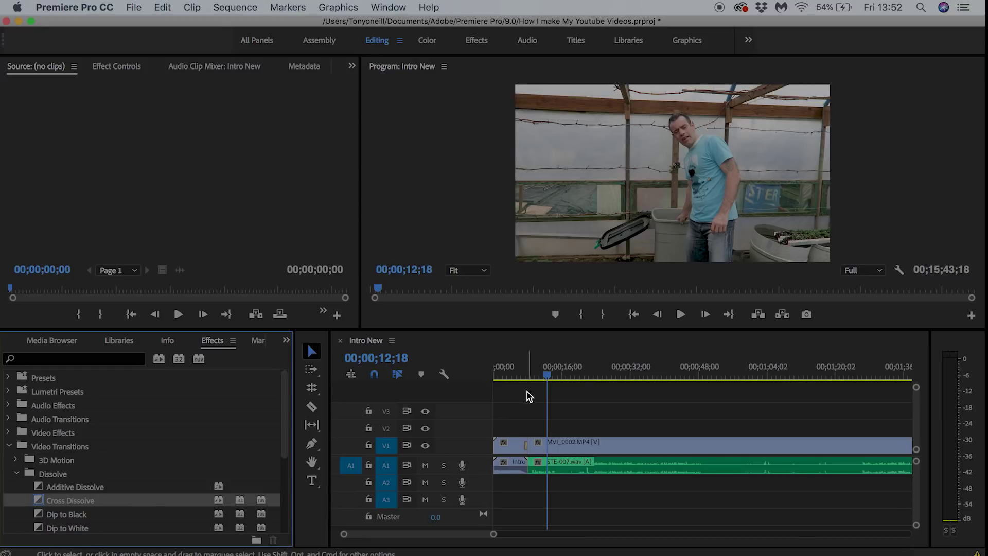
- Lengthen the Cross Dissolve to 00;00;01;14 and shift it with a custom start so that it spans the cut
left_click(527, 378)
key("equal")
key("equal")
key("equal")
key("equal")
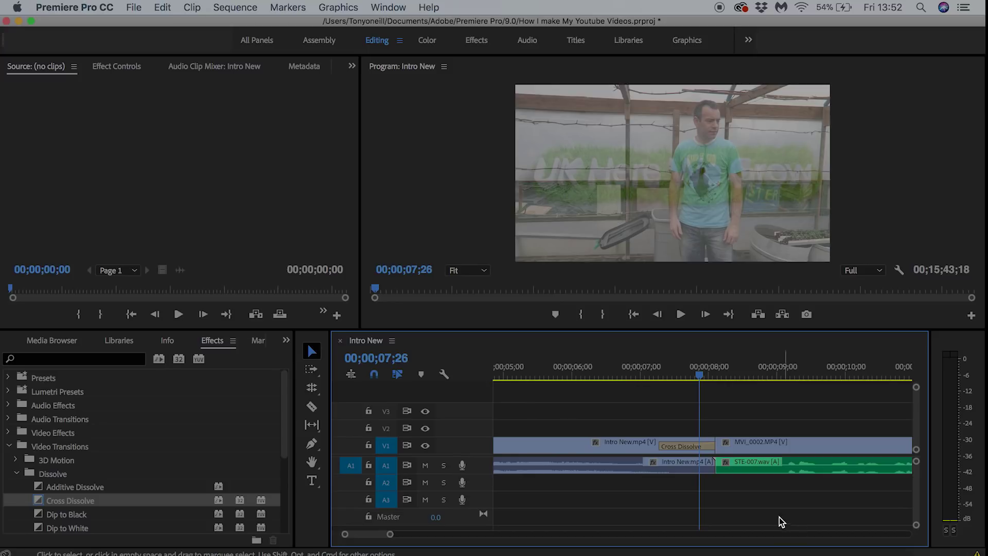
key("minus")
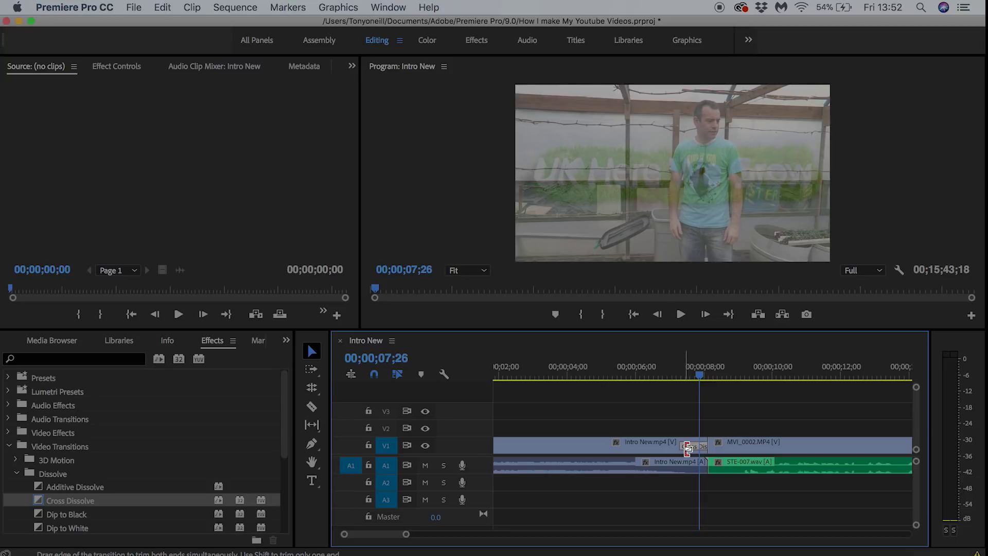
left_click_drag(685, 448, 657, 451)
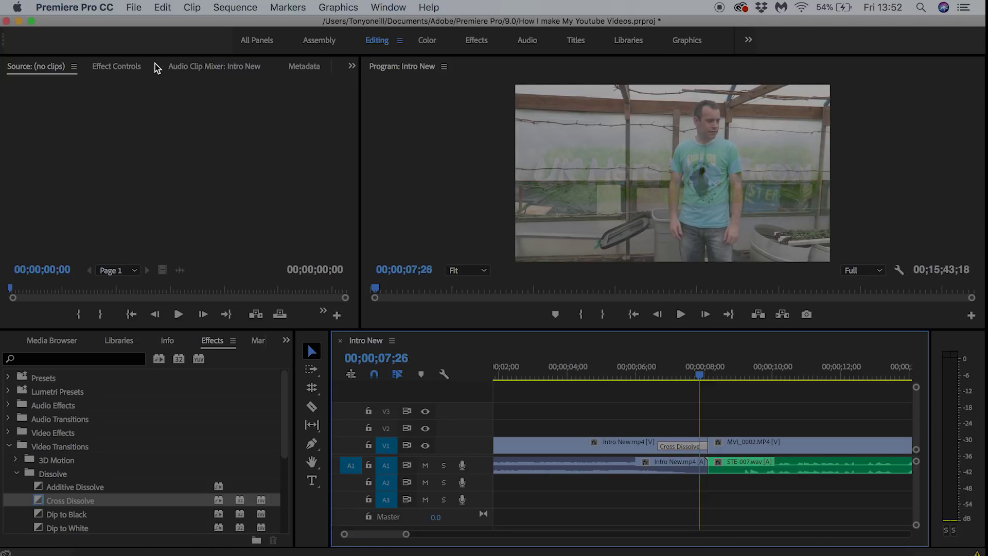
left_click(133, 72)
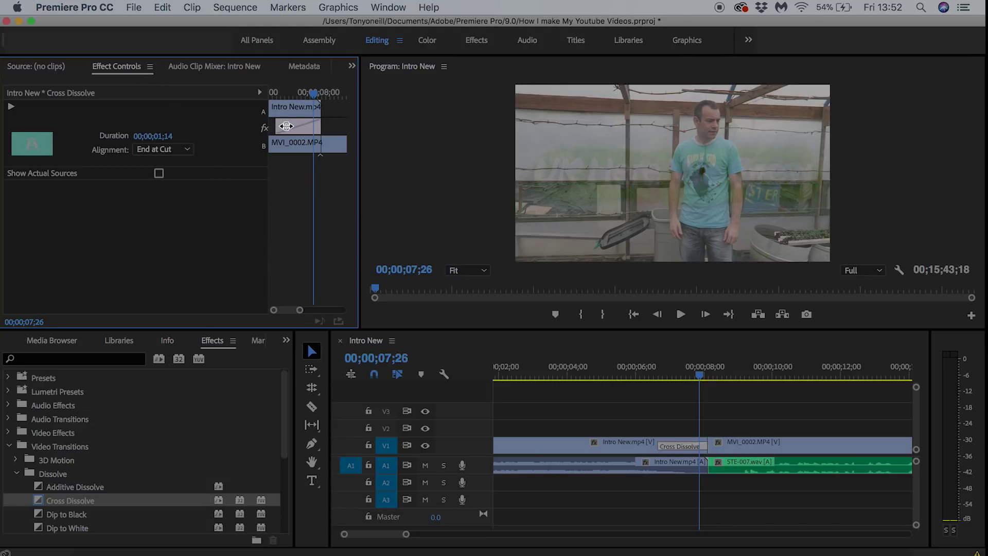
left_click_drag(288, 127, 314, 131)
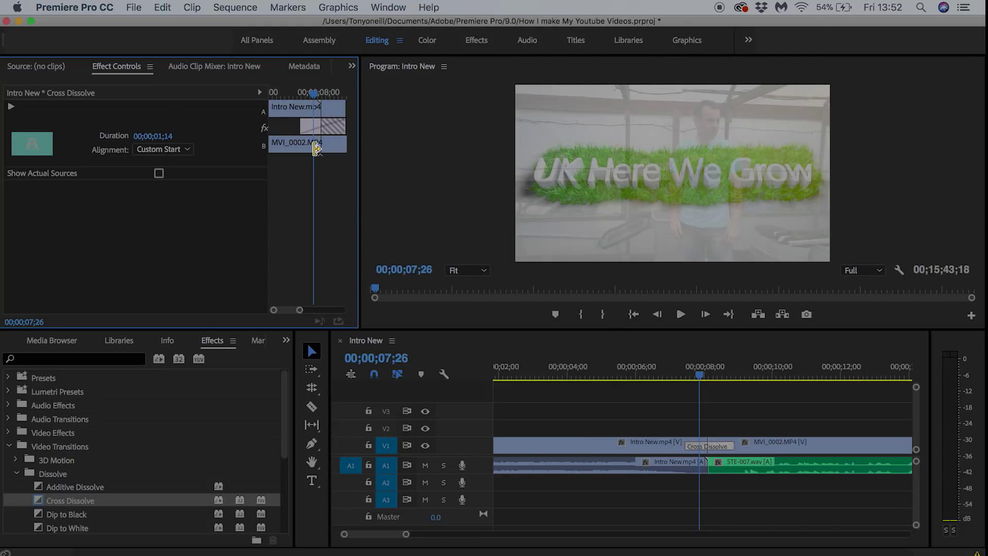
- Play through the Cross Dissolve from the intro into the footage, enlarging the program preview for a second viewing
left_click(669, 368)
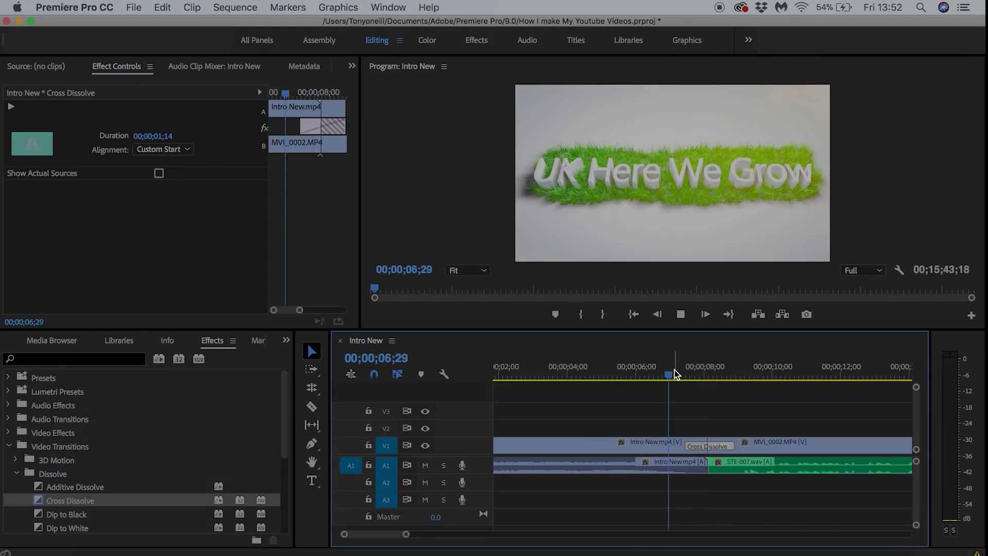
key("space")
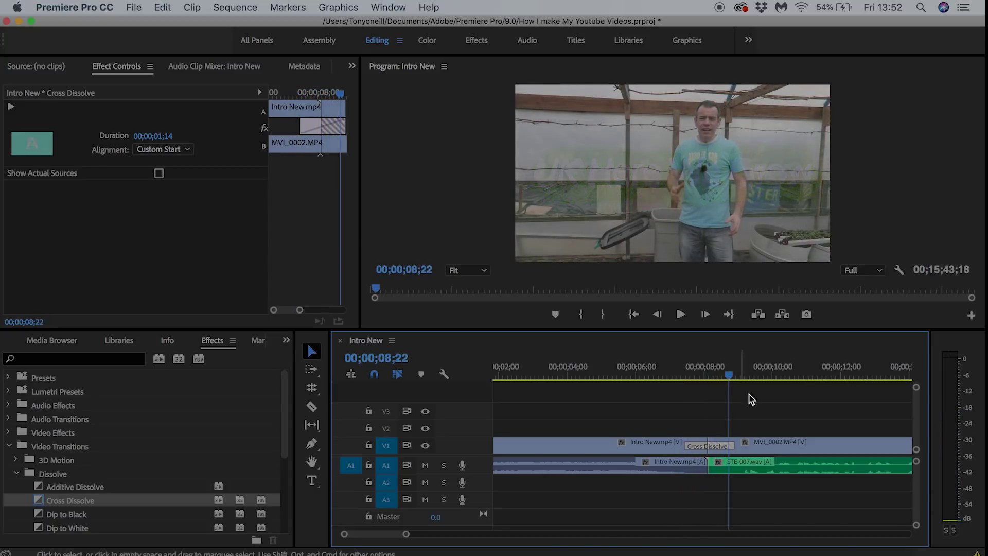
left_click_drag(674, 332, 671, 450)
left_click(672, 476)
key("space")
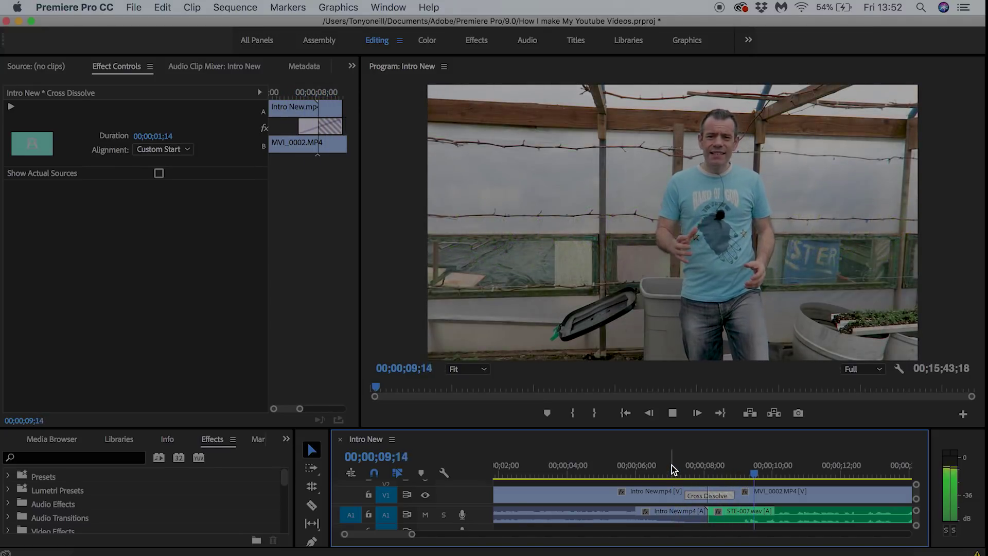
key("space")
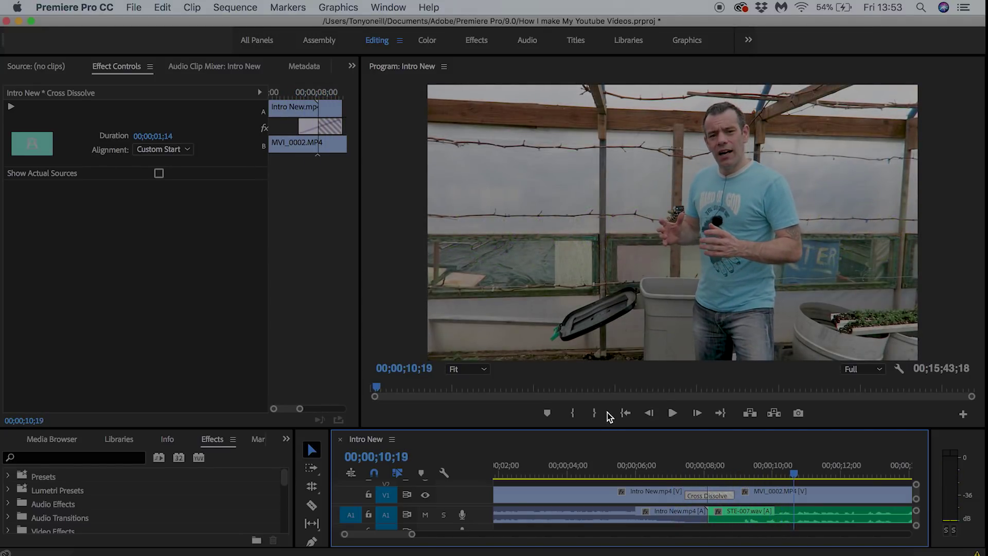
- Return to the project's media, collapse the To Edit bin and expand the Video Files For All Videos bin
key("minus")
key("minus")
key("minus")
key("minus")
key("minus")
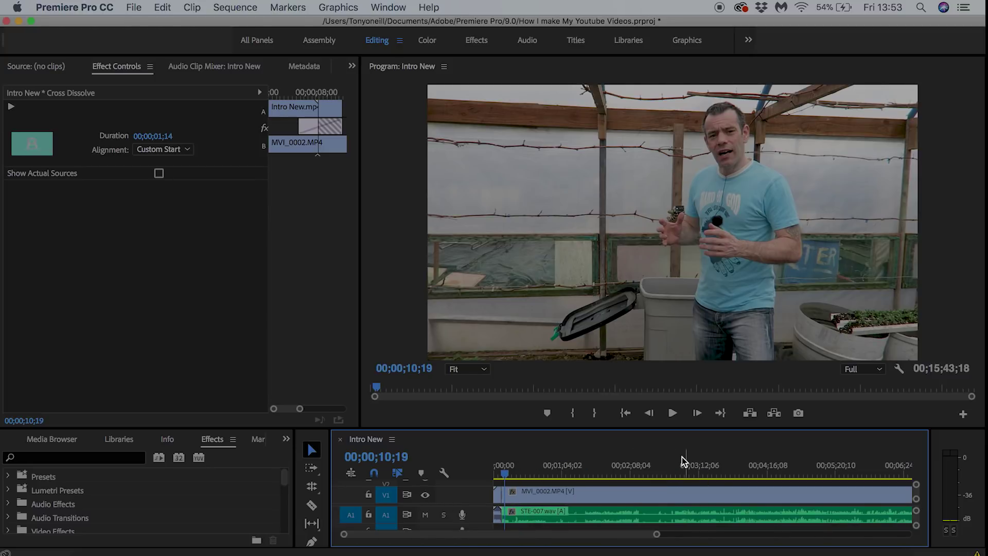
left_click_drag(660, 429, 660, 273)
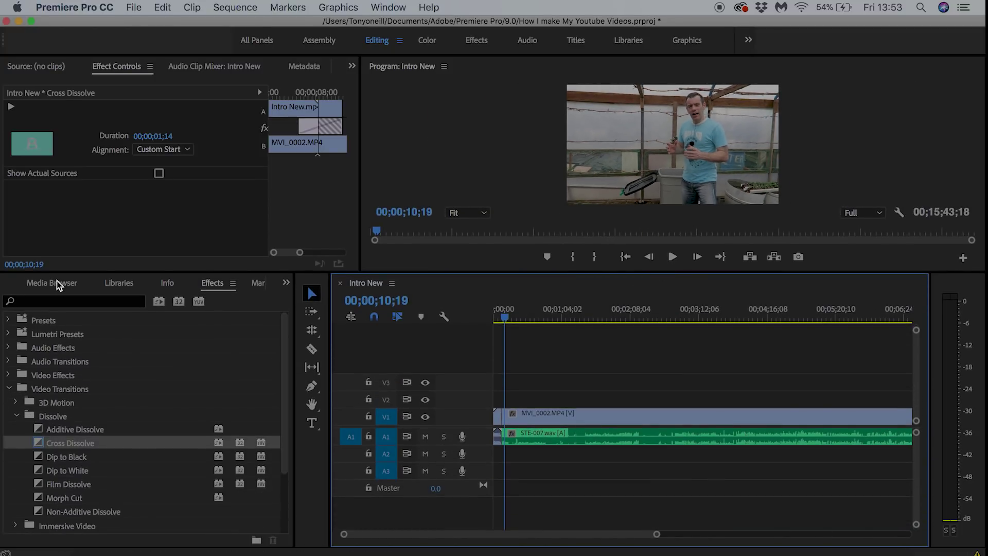
left_click(58, 285)
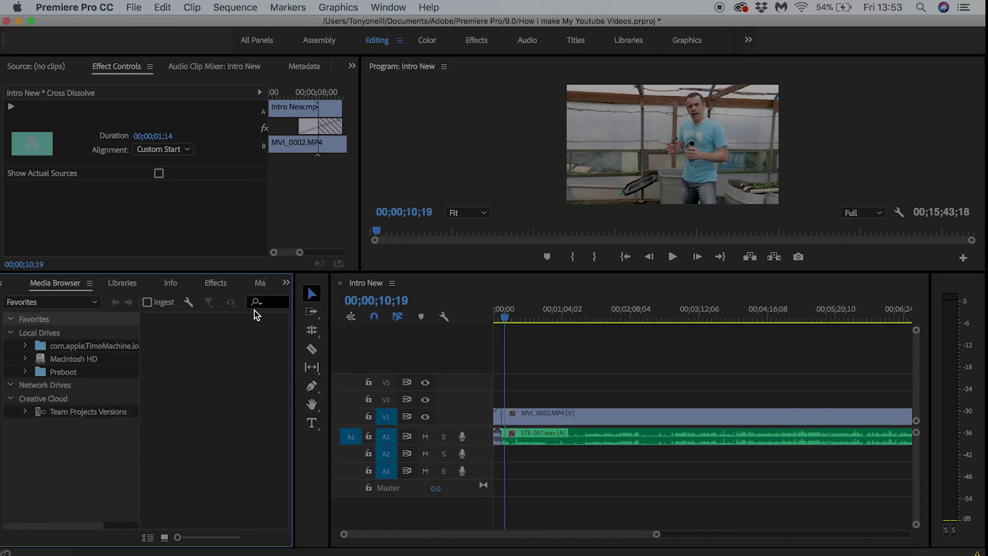
left_click(286, 282)
left_click(307, 306)
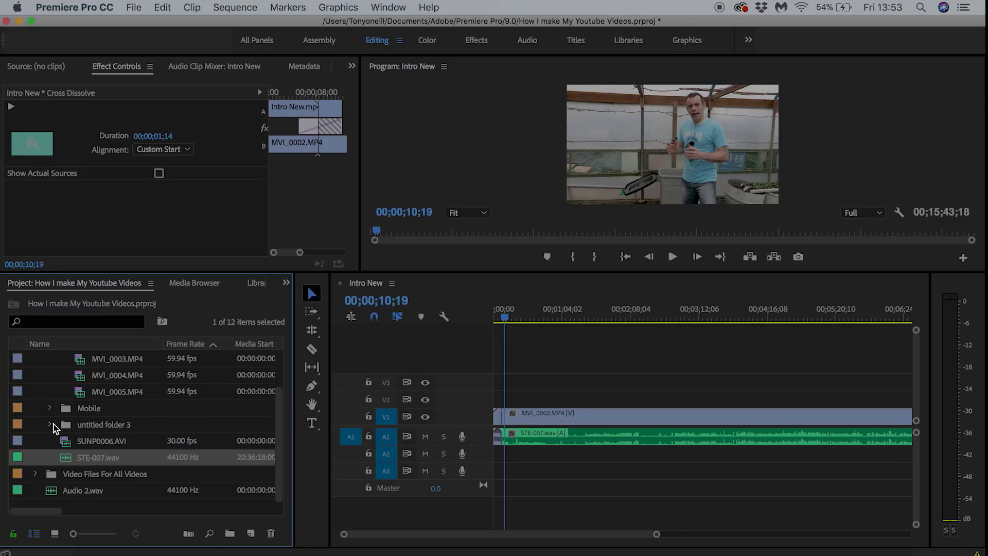
scroll(58, 431, "up", 3)
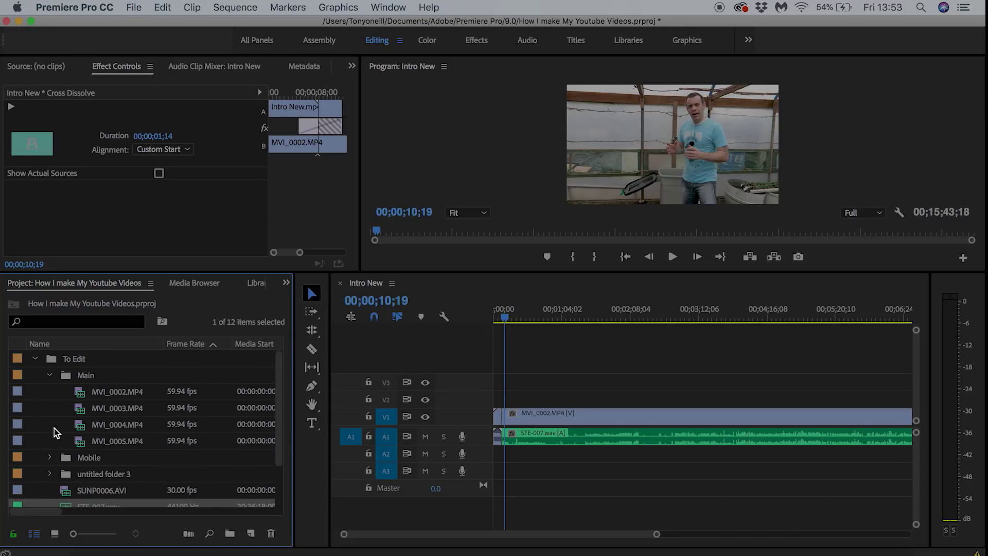
left_click(50, 376)
left_click(35, 359)
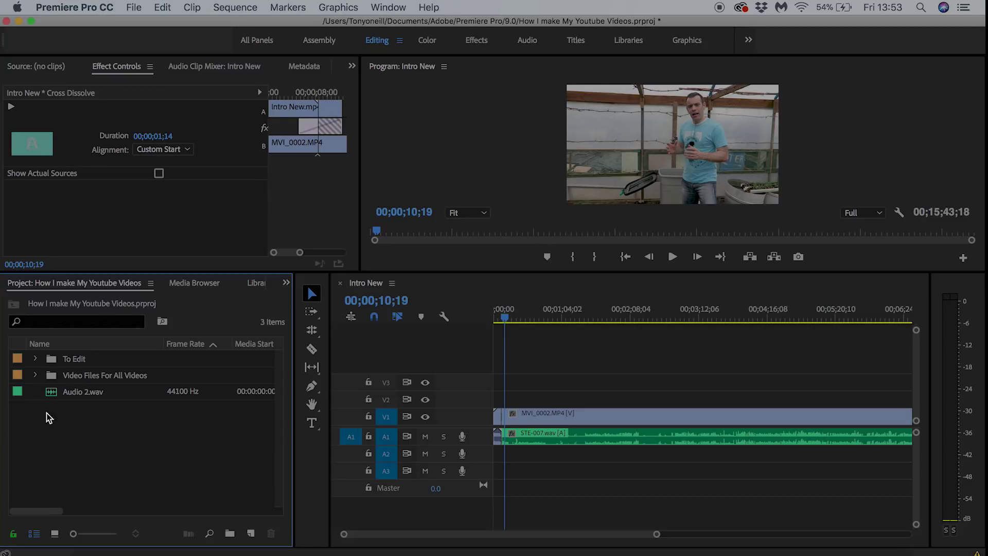
left_click(36, 376)
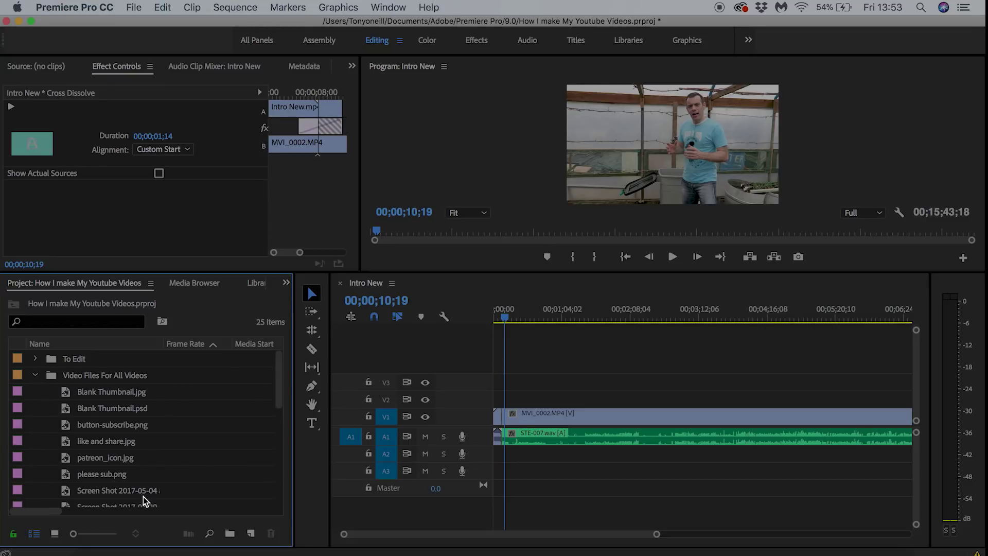
- Place the Subscribe to our YouTube Channel image on track V2, starting at the playhead at 00;00;10;19
scroll(97, 461, "down", 5)
scroll(98, 462, "down", 4)
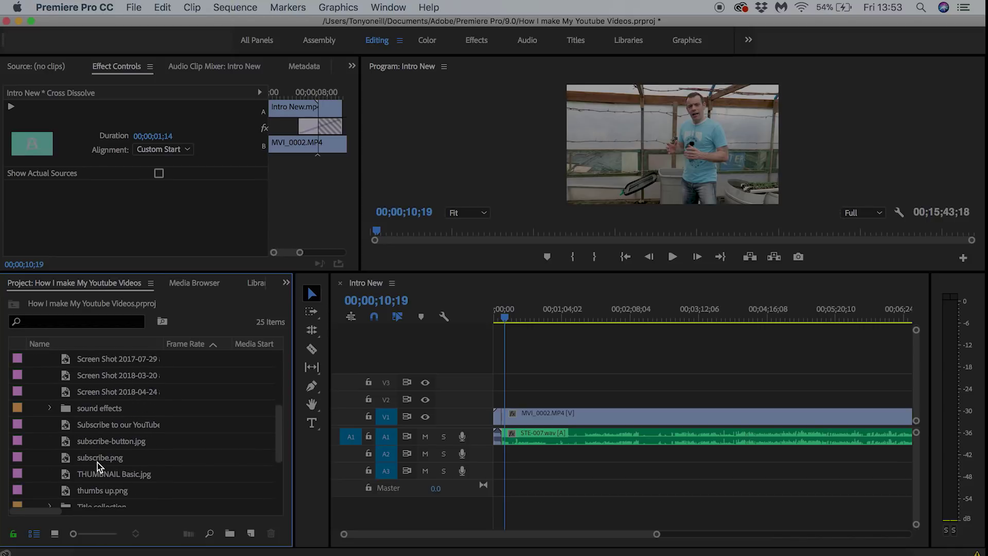
scroll(98, 462, "up", 3)
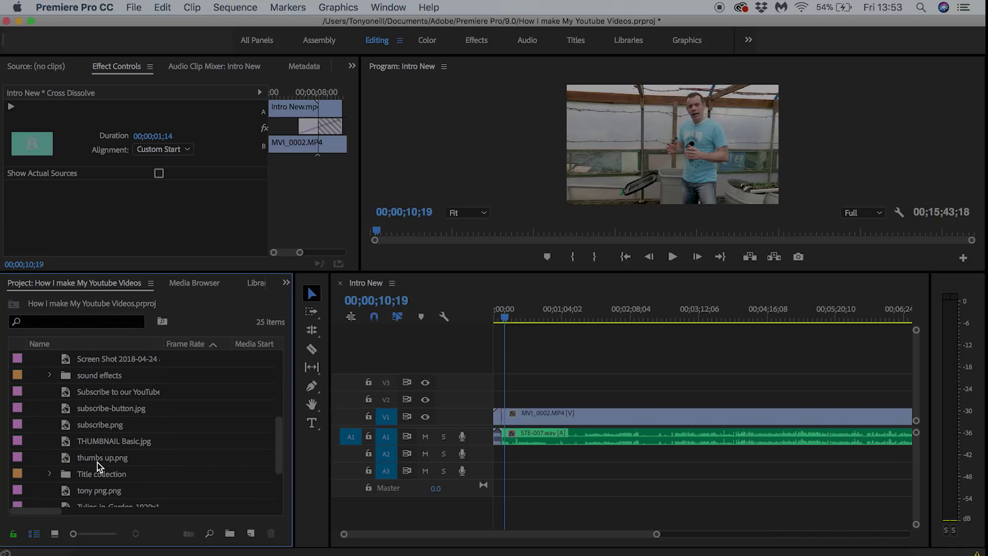
scroll(97, 462, "down", 2)
scroll(97, 462, "up", 1)
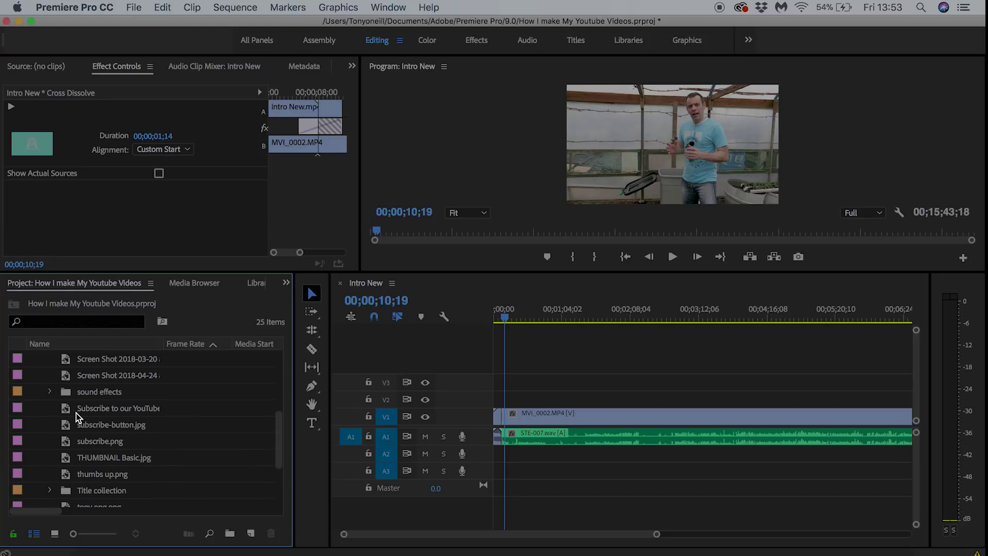
left_click_drag(67, 414, 511, 412)
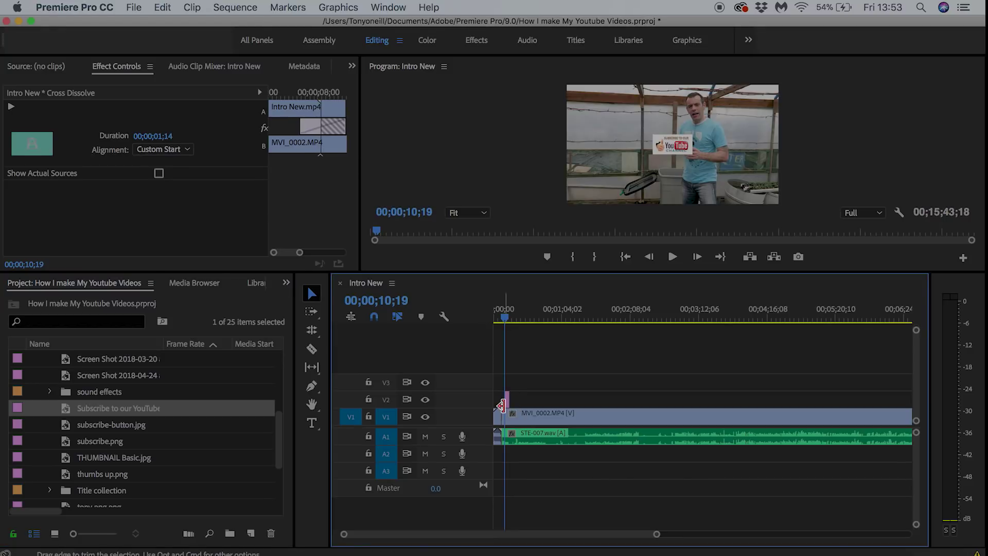
- Extend the end of the subscribe image clip on V2 to about 00;00;23;00
key("equal")
key("equal")
key("equal")
key("equal")
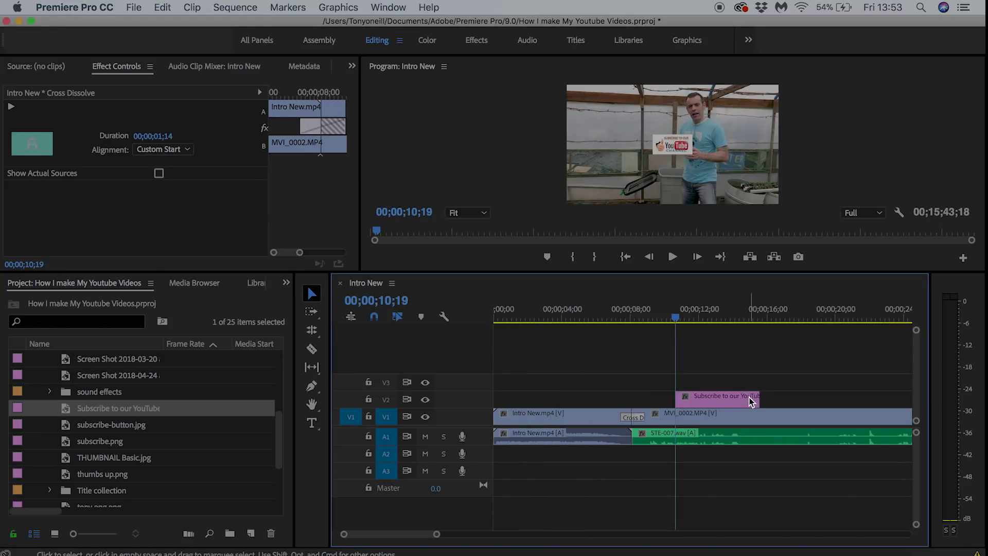
left_click_drag(757, 398, 886, 397)
key("minus")
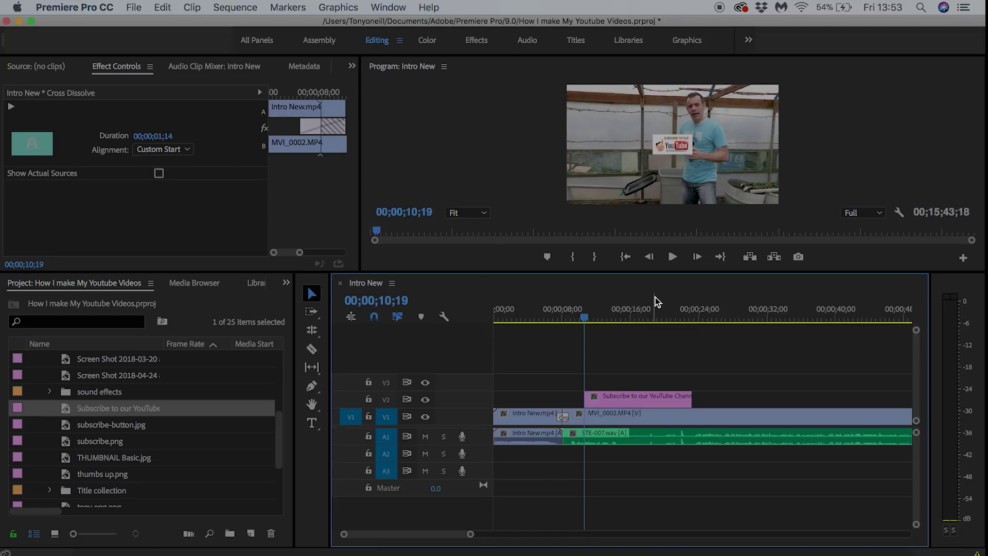
- Move the subscribe image to the picture's upper-left corner, at about 253, 161, and enlarge it to a scale of about 127
left_click_drag(660, 273, 660, 427)
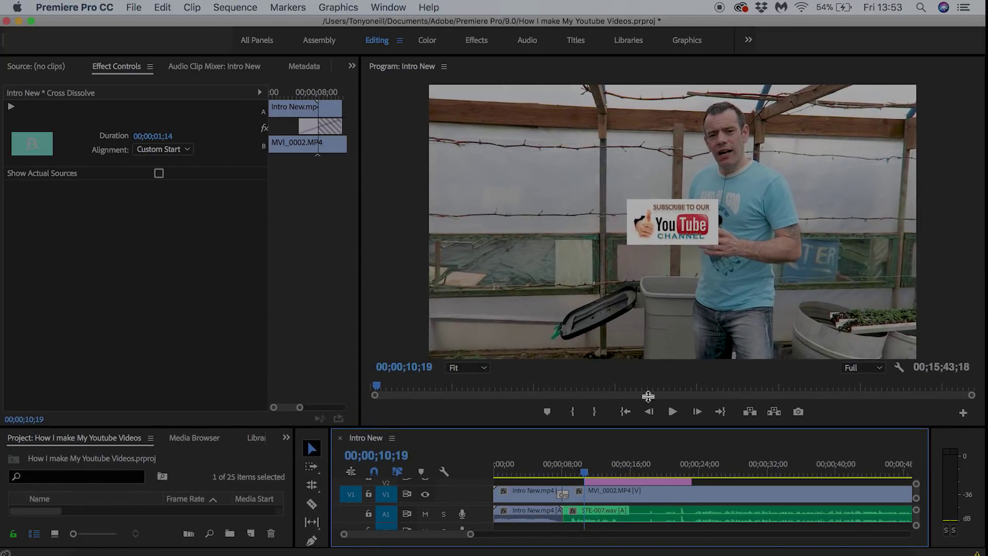
left_click(650, 225)
left_click_drag(657, 228, 484, 135)
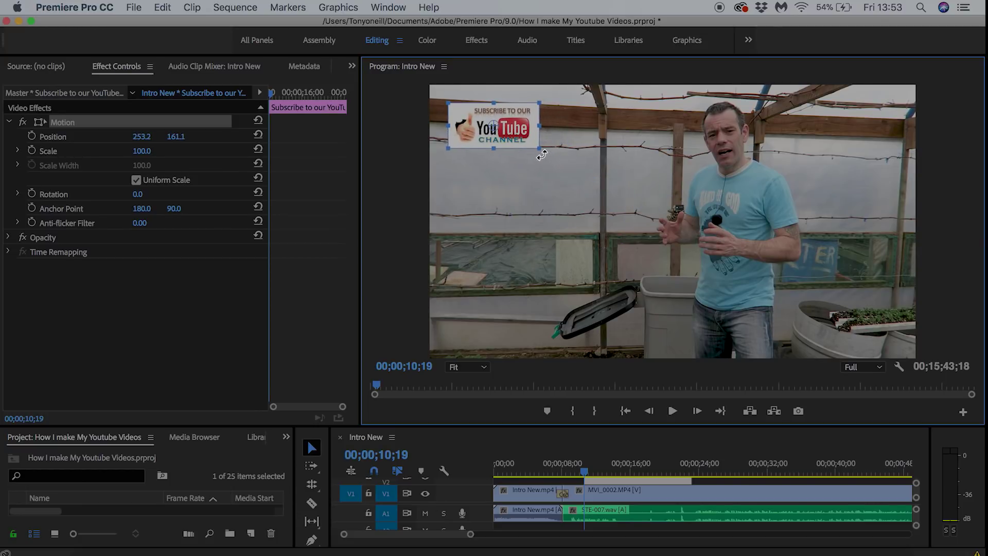
left_click_drag(538, 151, 544, 157)
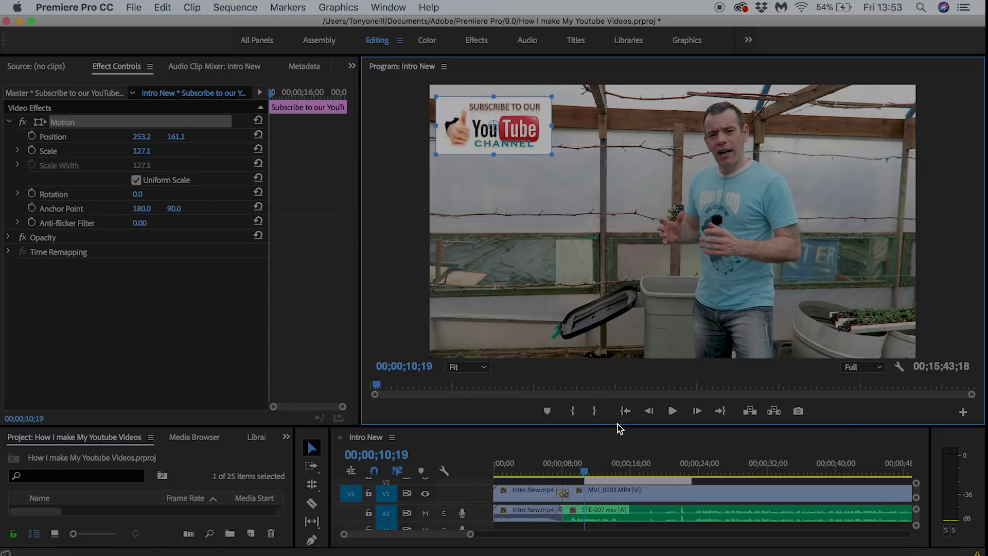
- Play the sequence from just before the subscribe image to check how it appears
left_click_drag(619, 426, 618, 370)
left_click(577, 416)
key("space")
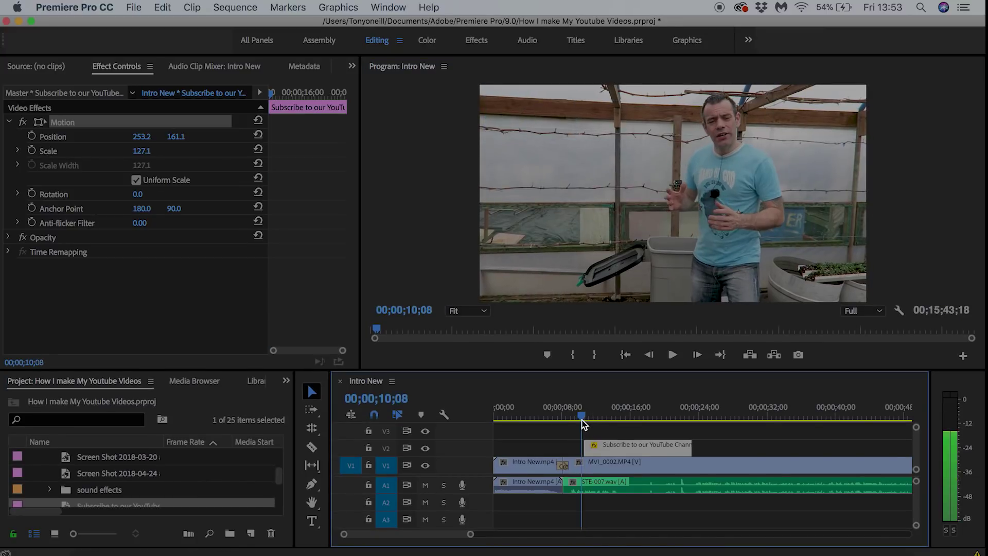
key("space")
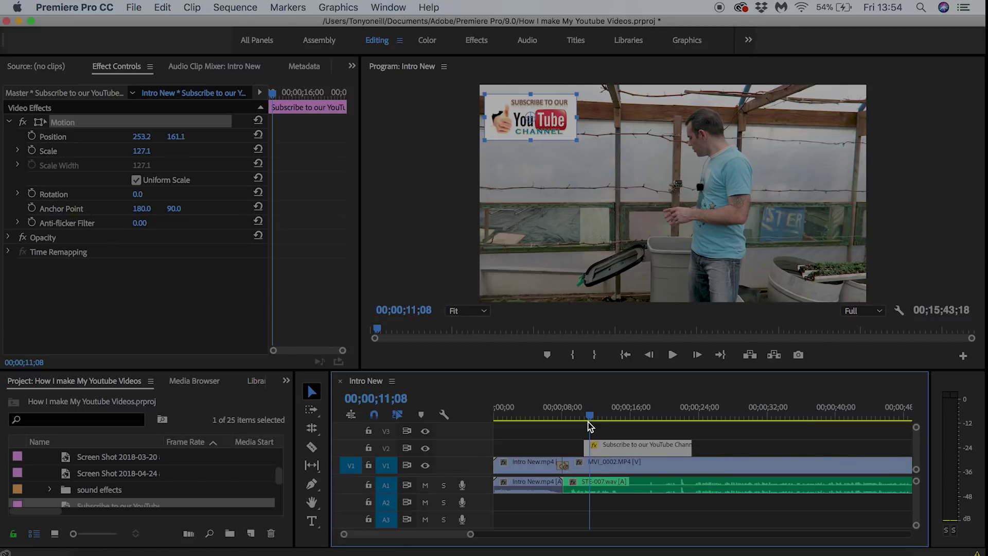
- Try shifting the subscribe image beyond the picture's left edge at the clip's start, at a horizontal position of about -258
left_click_drag(591, 421, 584, 420)
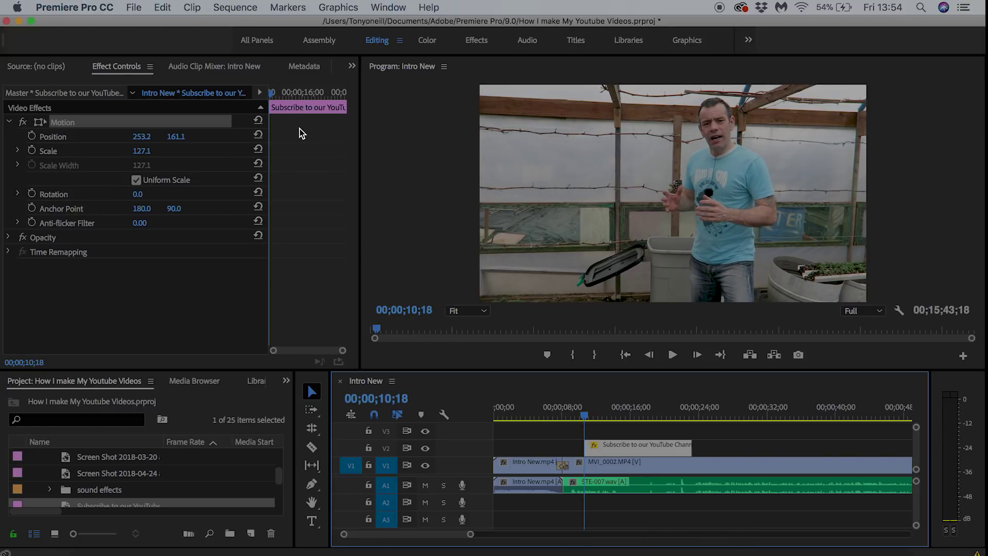
left_click(259, 100)
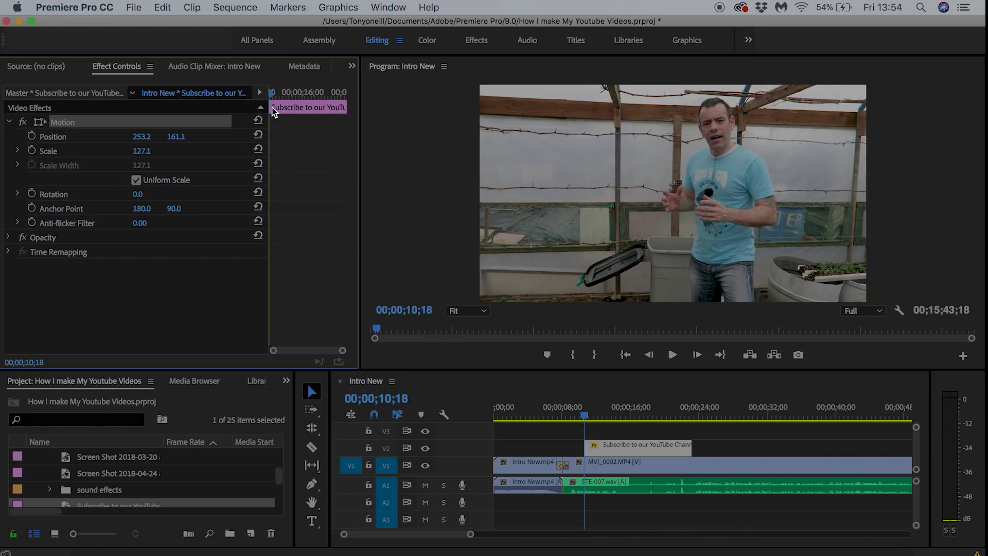
left_click(297, 110)
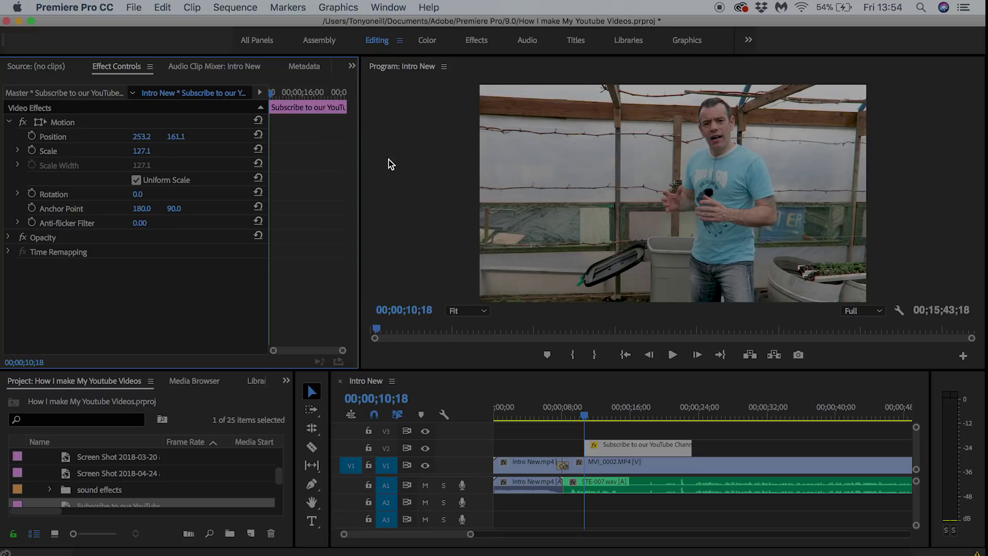
key("space")
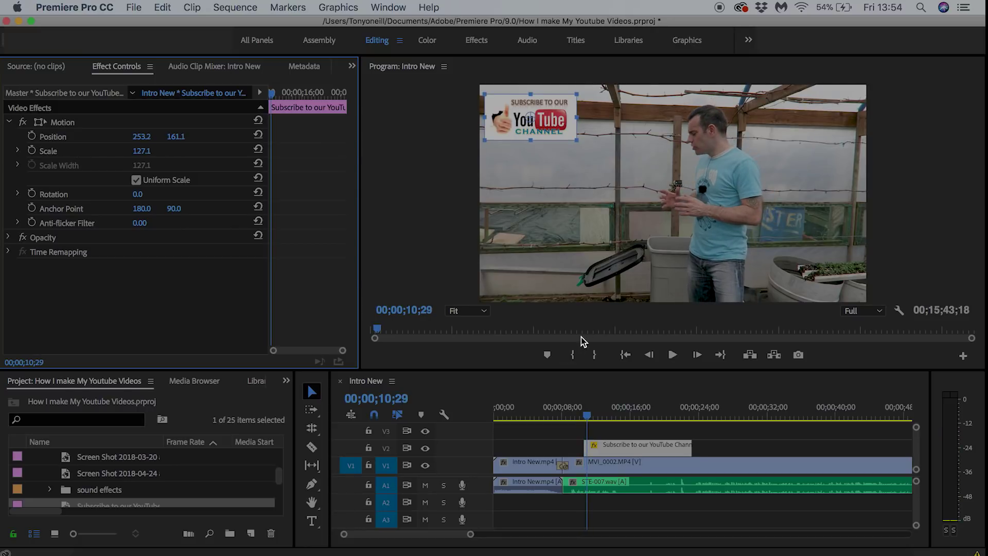
left_click(269, 93)
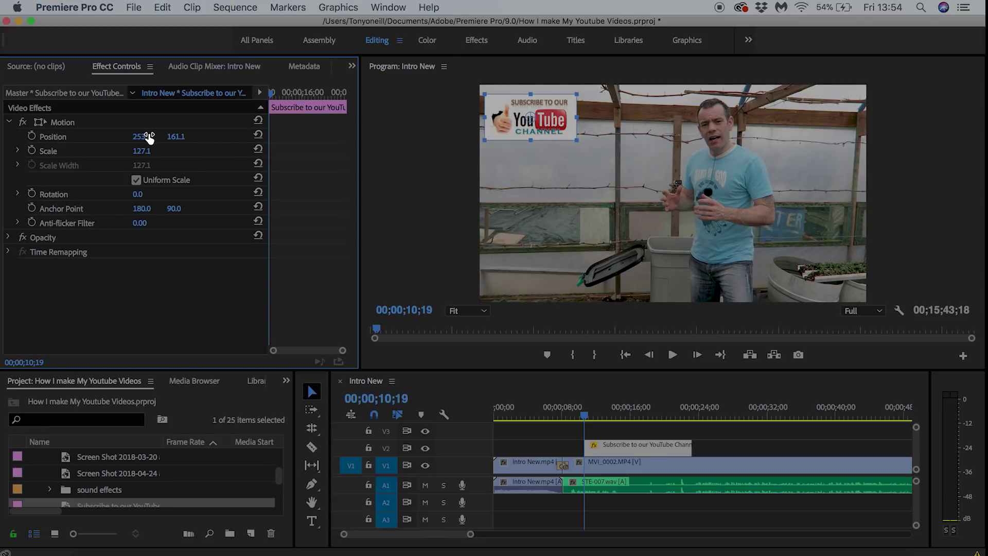
left_click_drag(142, 137, 39, 137)
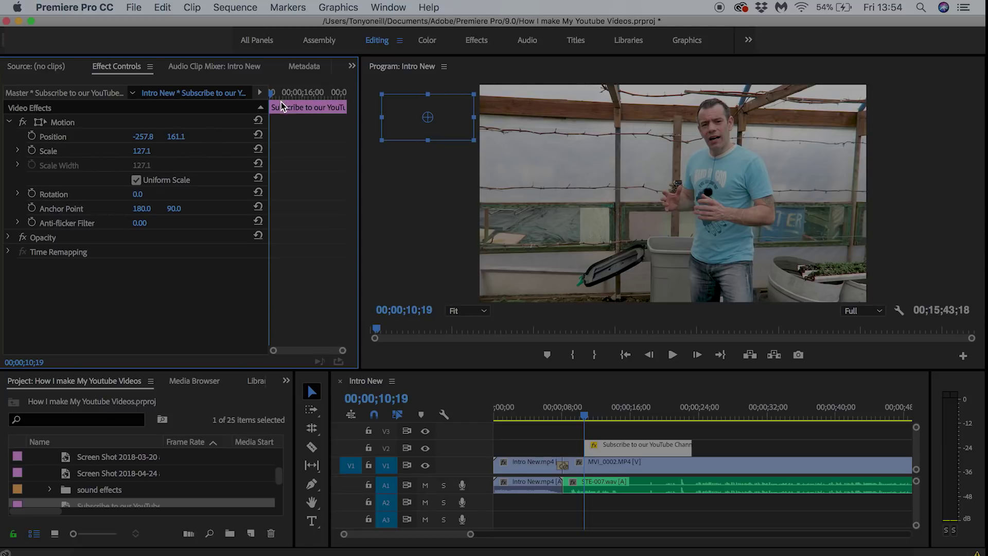
- Try bringing the subscribe image back into the picture at 00;00;11;14, at a horizontal position of about 260
left_click(300, 71)
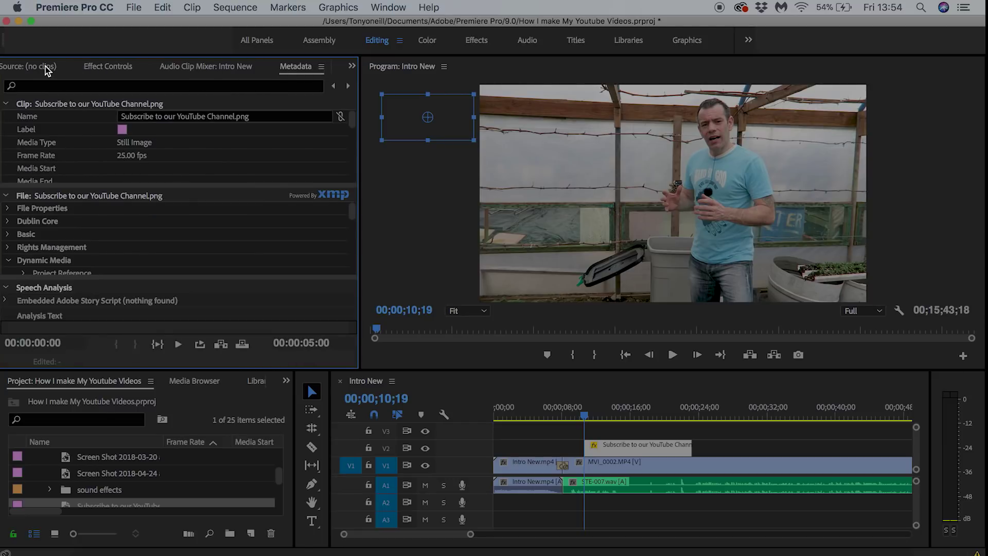
left_click(94, 68)
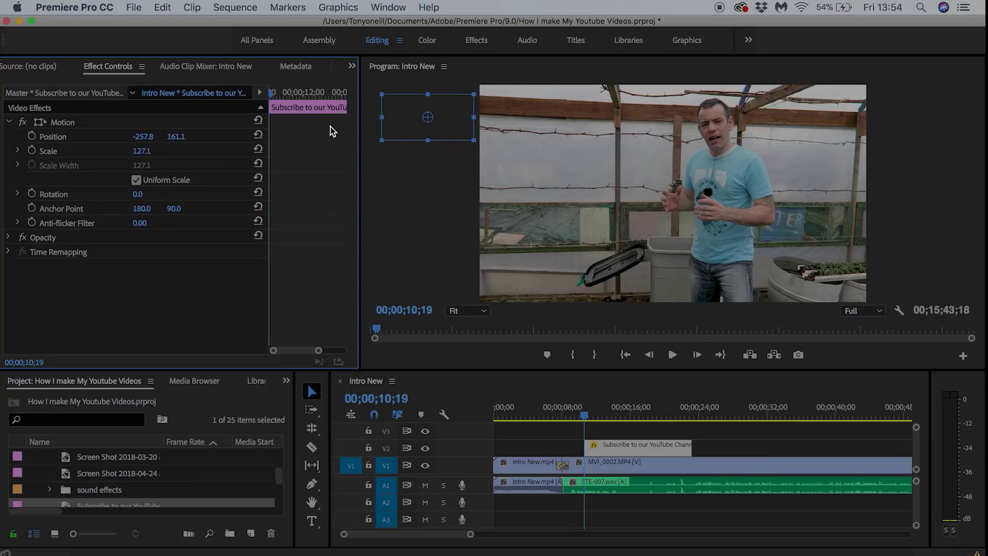
left_click_drag(271, 98, 290, 98)
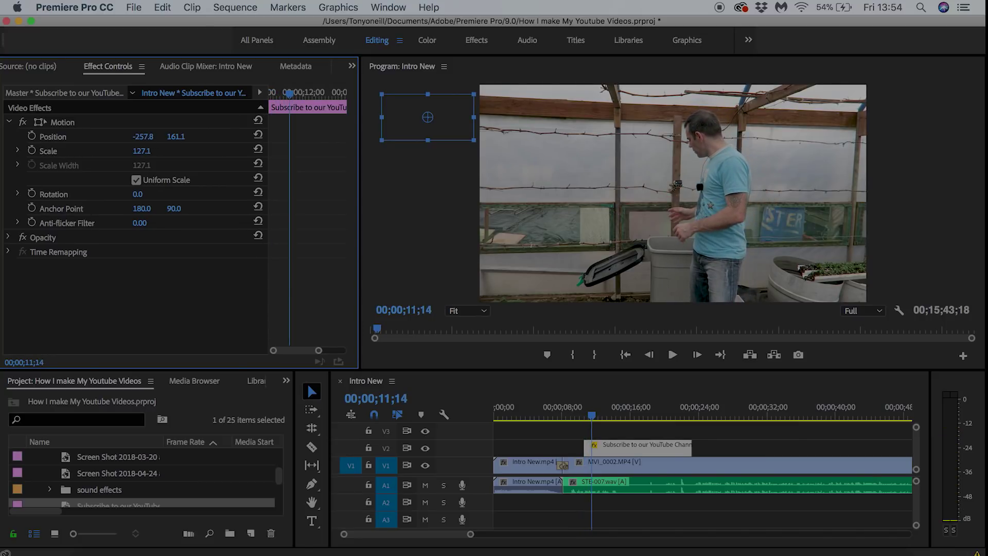
left_click_drag(142, 137, 409, 137)
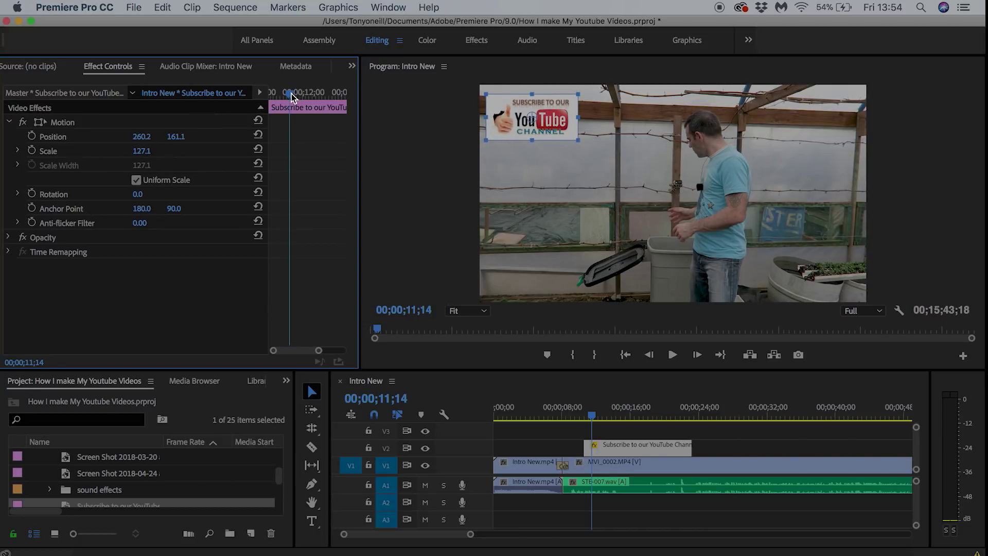
- Animate the subscribe image sliding in with Position keyframes at about -244, 161 at 00;00;10;19 and about 278, 161 at 00;00;11;06
left_click_drag(292, 96, 258, 97)
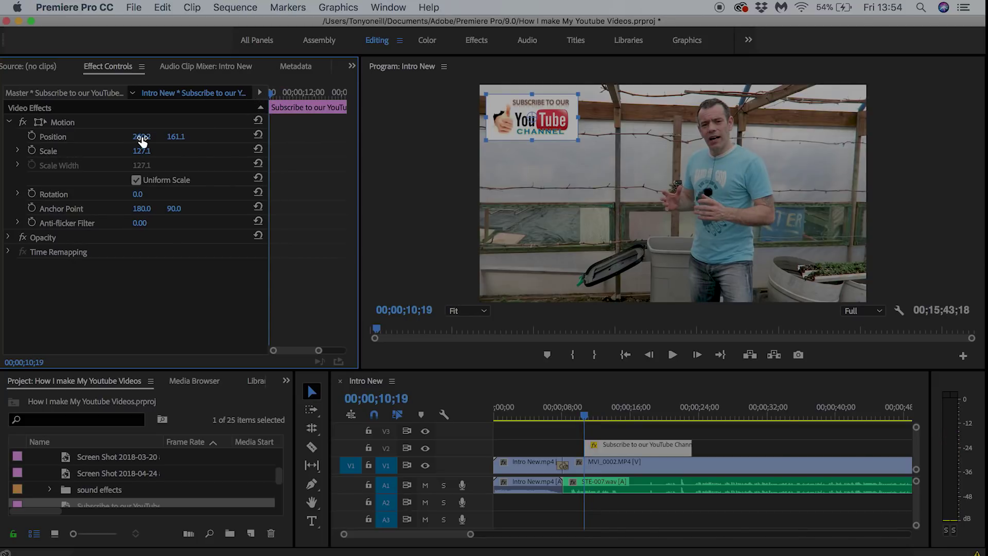
left_click_drag(143, 136, 84, 136)
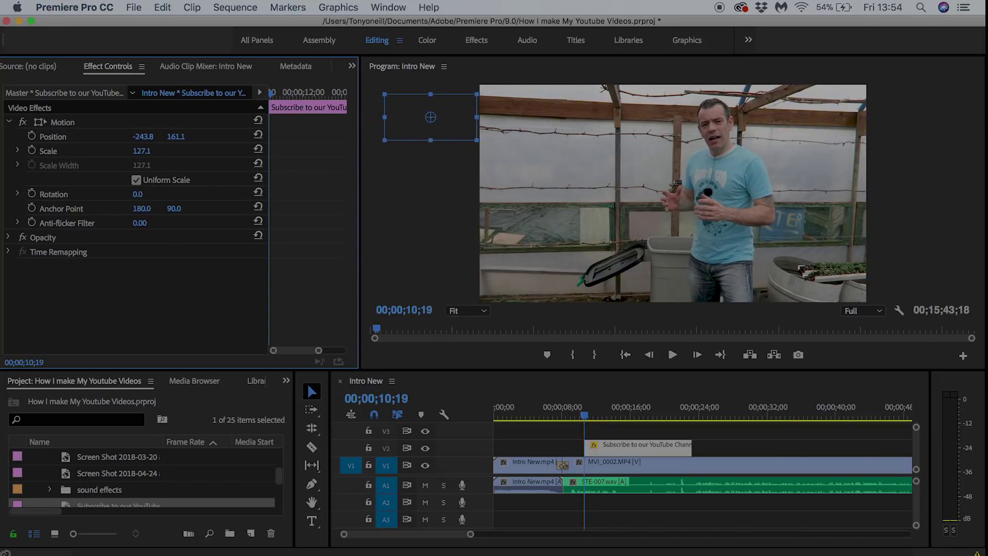
left_click(32, 136)
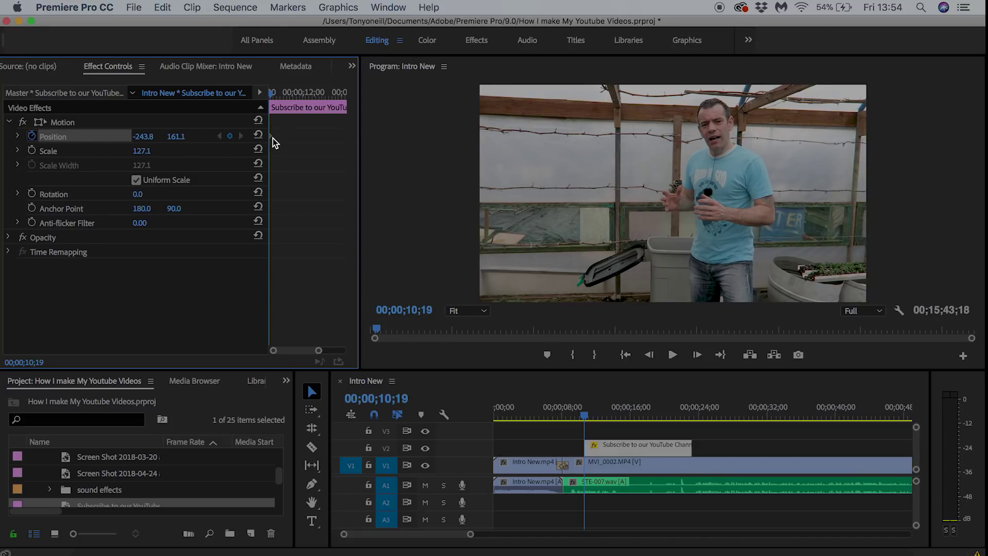
left_click_drag(271, 92, 282, 92)
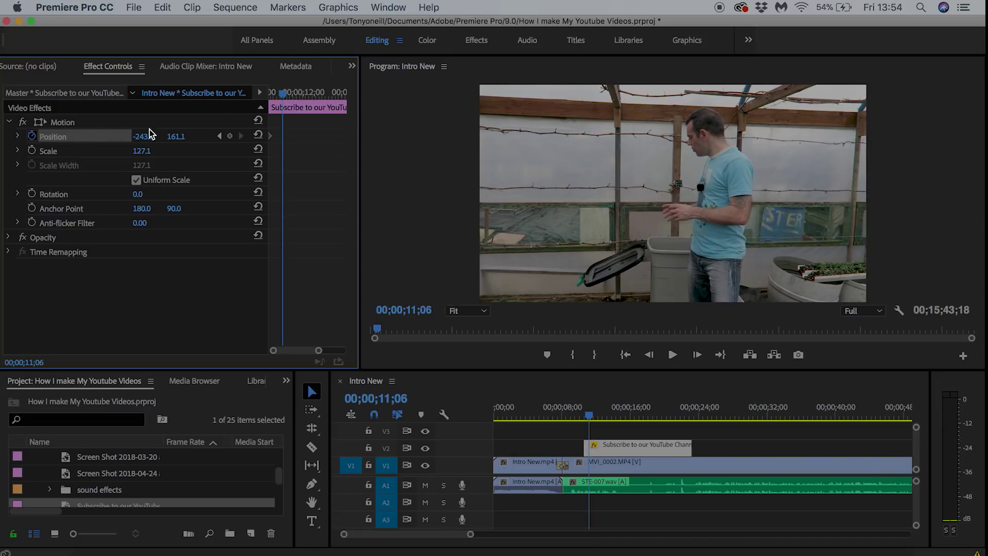
left_click_drag(143, 136, 216, 136)
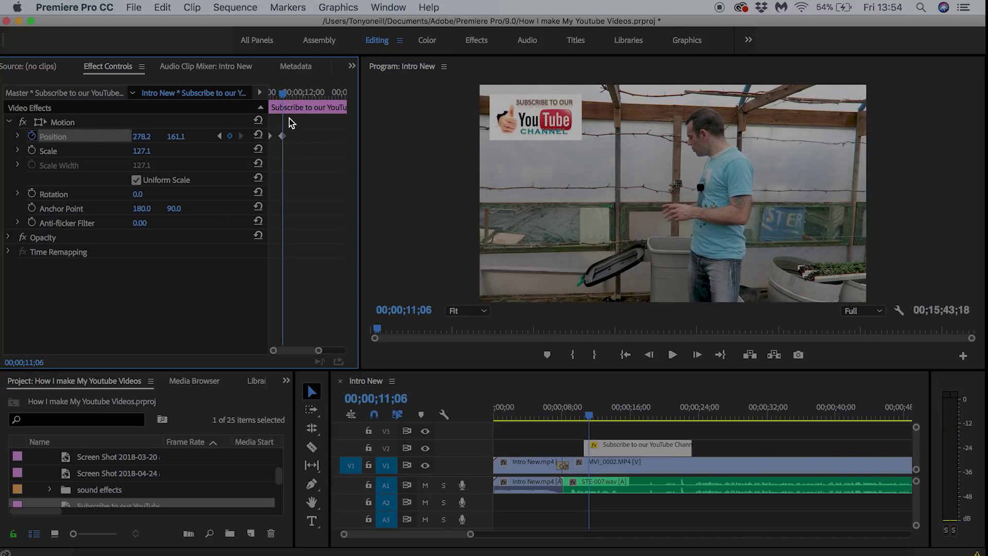
- Play the sequence from about 00;00;09;11 to check the subscribe image's slide-in
left_click(572, 414)
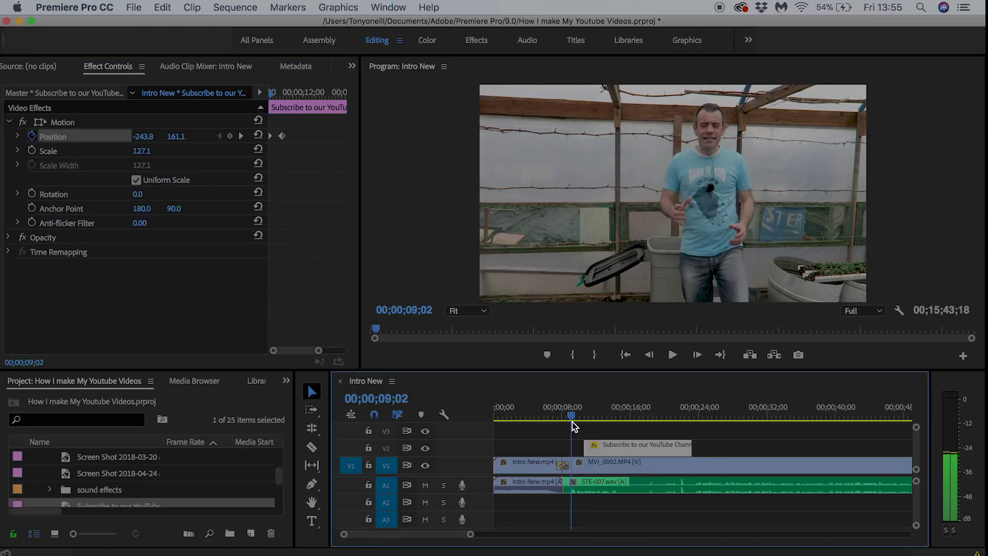
left_click_drag(572, 426, 573, 423)
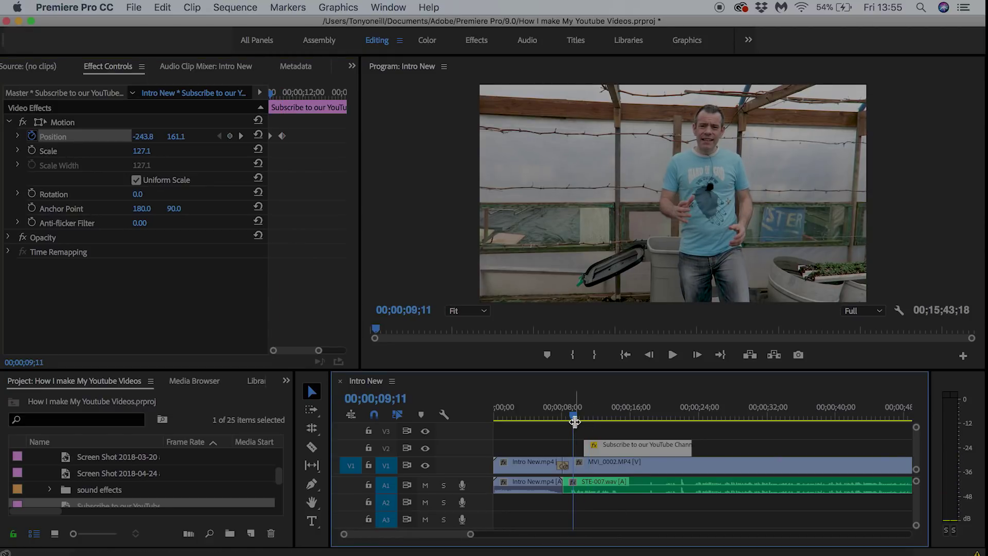
key("space")
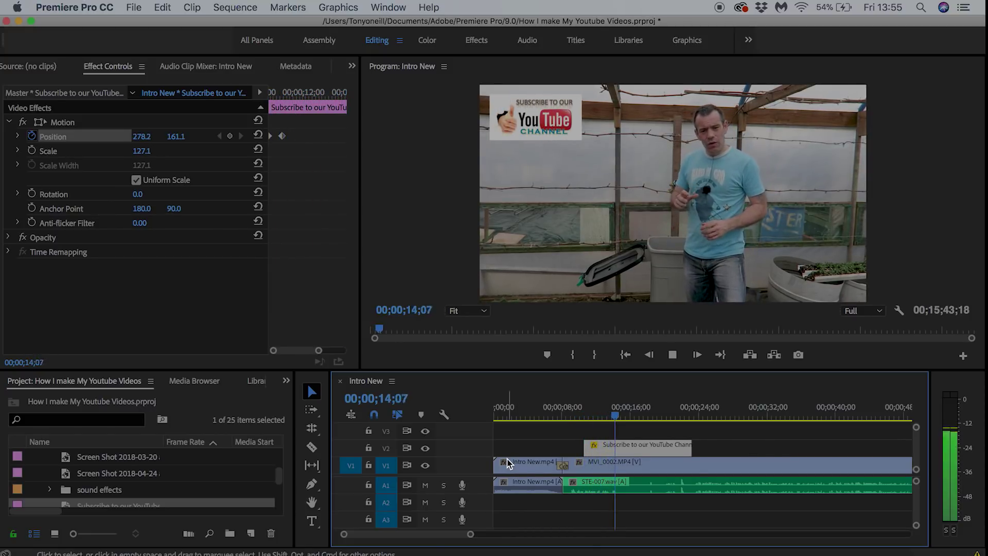
key("space")
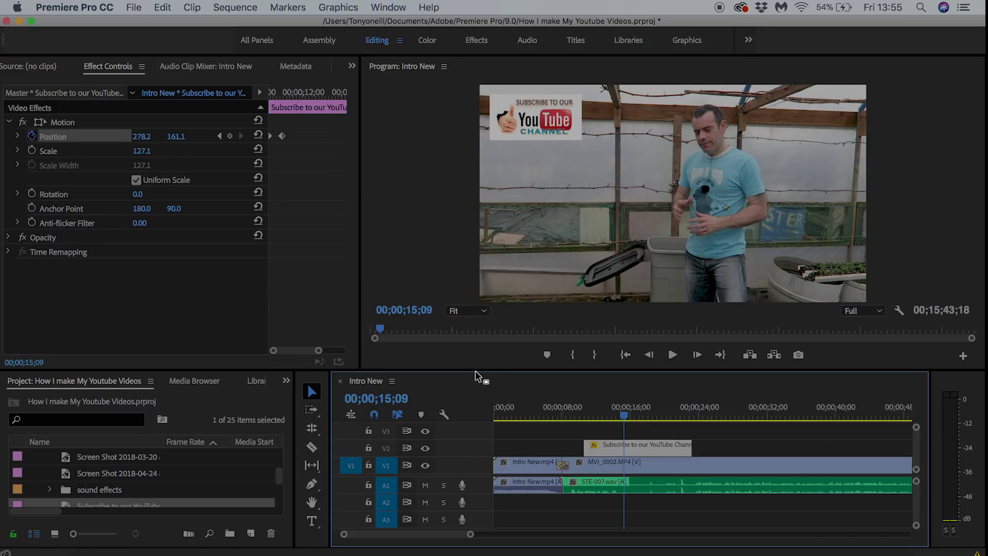
- Give the project bins more height and open the vid music bin inside the sound effects bin
left_click_drag(476, 371, 476, 211)
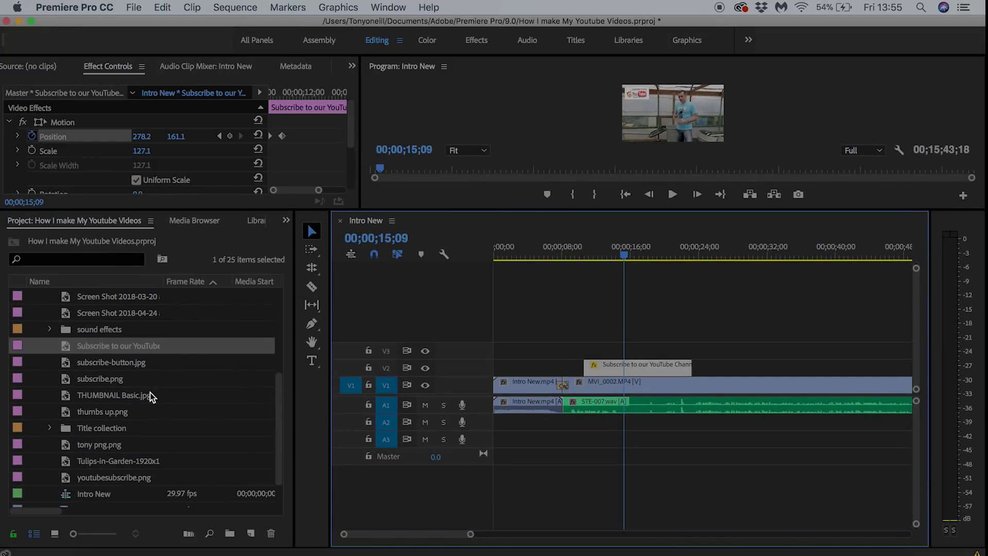
scroll(128, 414, "down", 2)
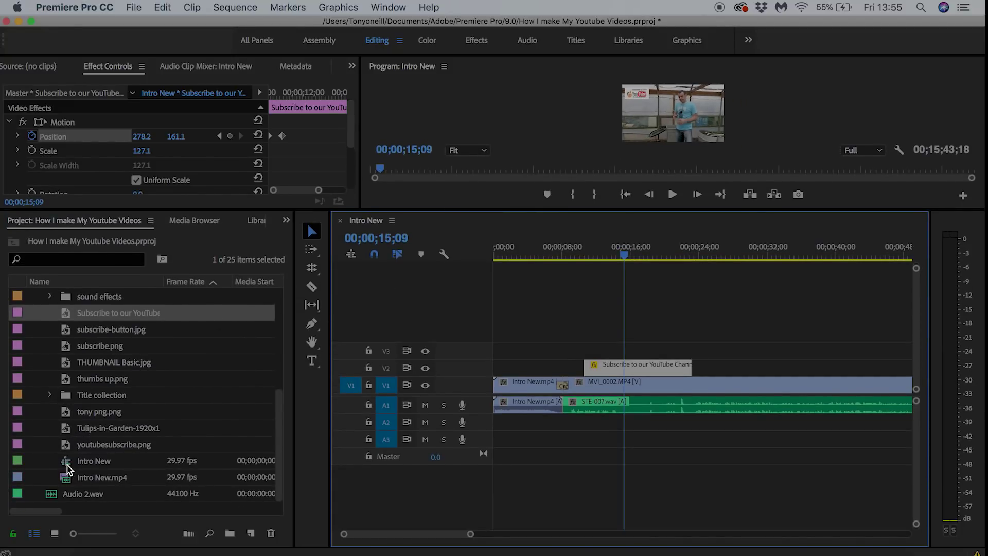
scroll(65, 446, "up", 9)
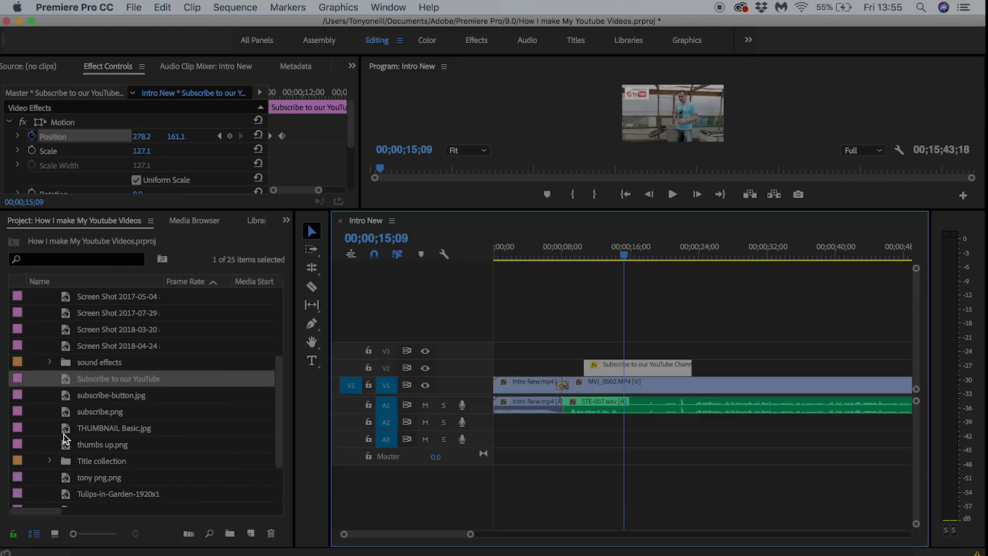
scroll(83, 446, "up", 3)
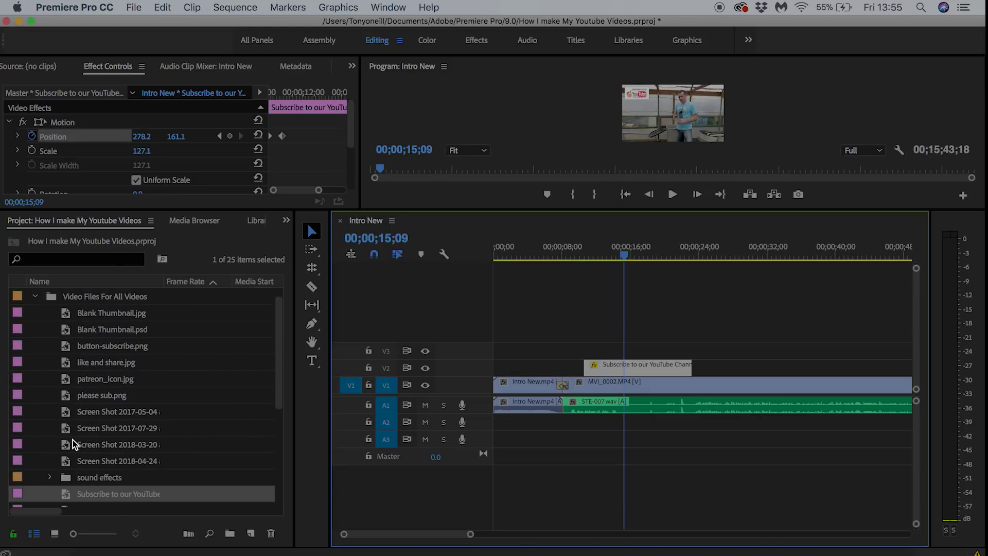
scroll(74, 446, "down", 1)
scroll(74, 446, "up", 1)
scroll(73, 446, "down", 3)
scroll(74, 445, "down", 4)
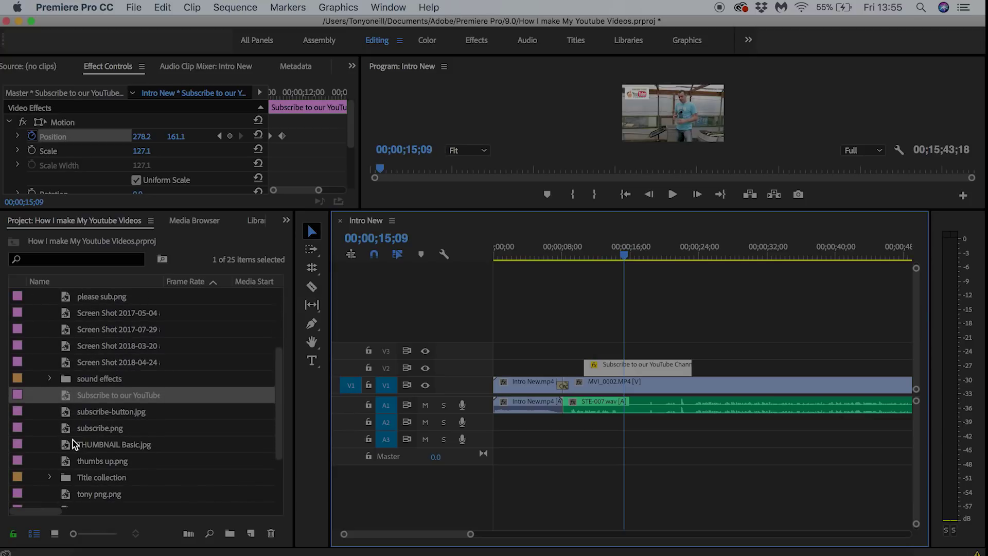
double_click(95, 379)
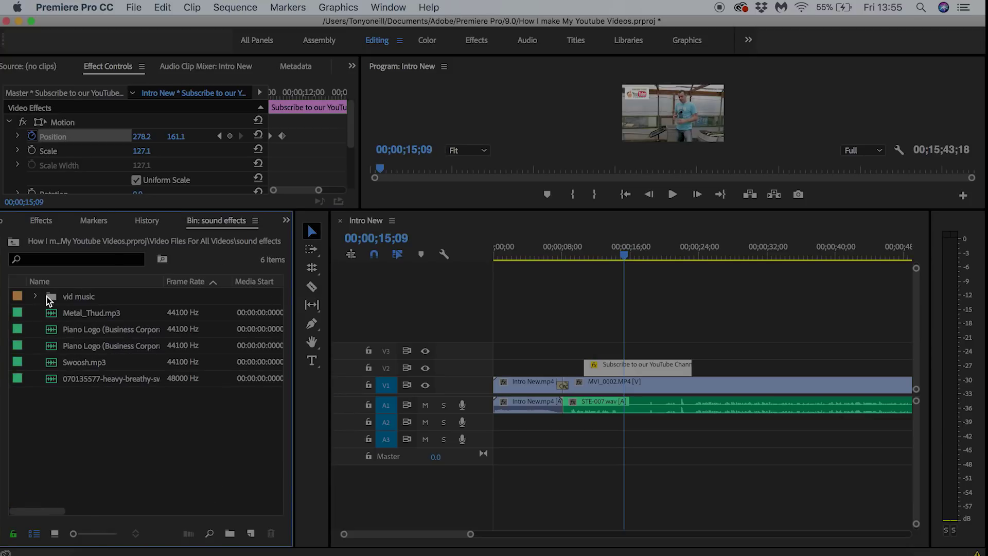
double_click(50, 298)
- Find Happy_Mandolin.mp3 in the vid music bin and load it into the Source monitor
scroll(92, 407, "down", 4)
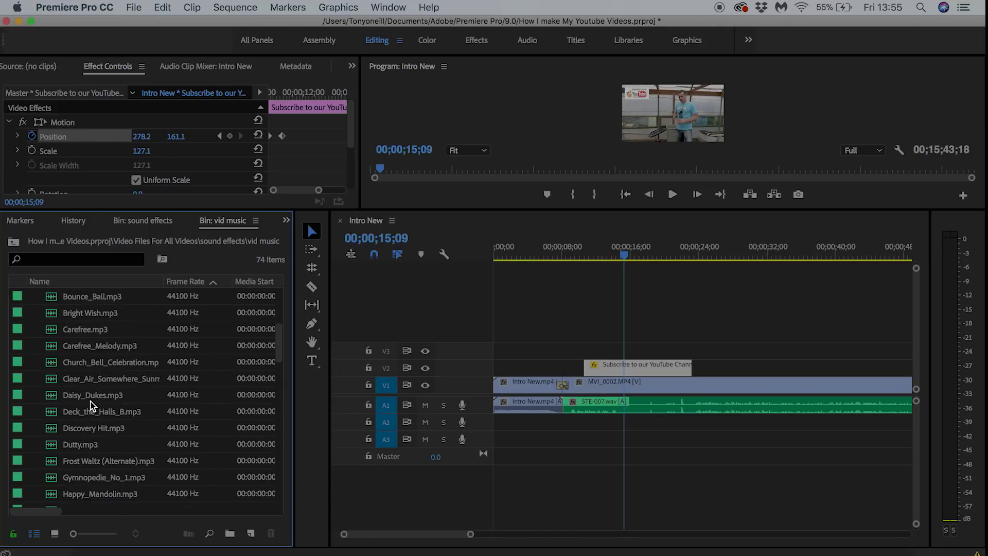
scroll(91, 407, "down", 4)
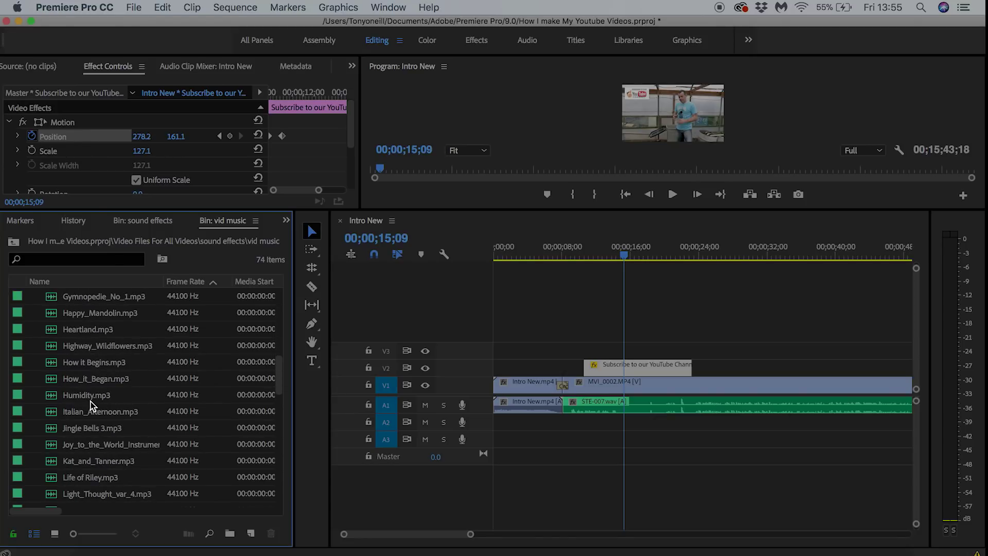
scroll(132, 435, "down", 2)
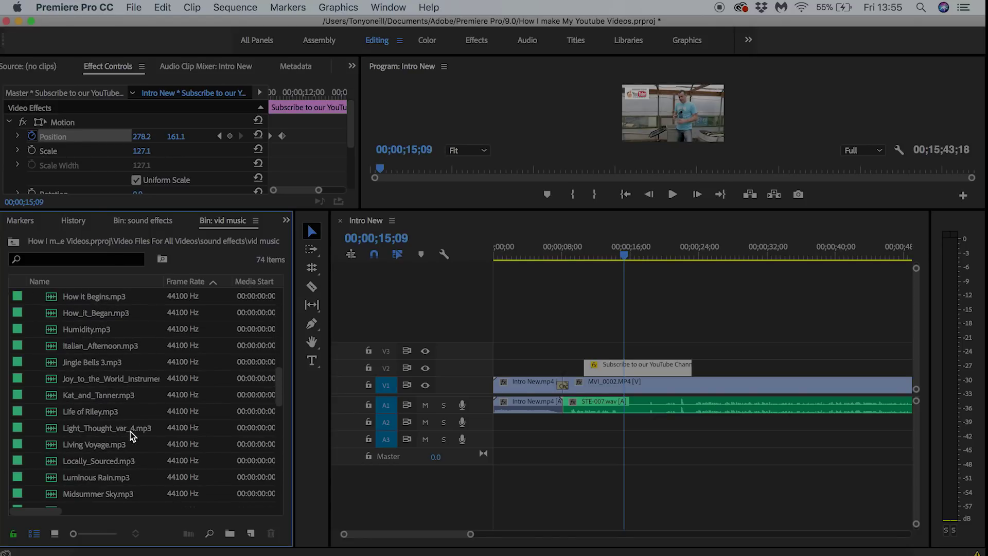
scroll(131, 434, "down", 1)
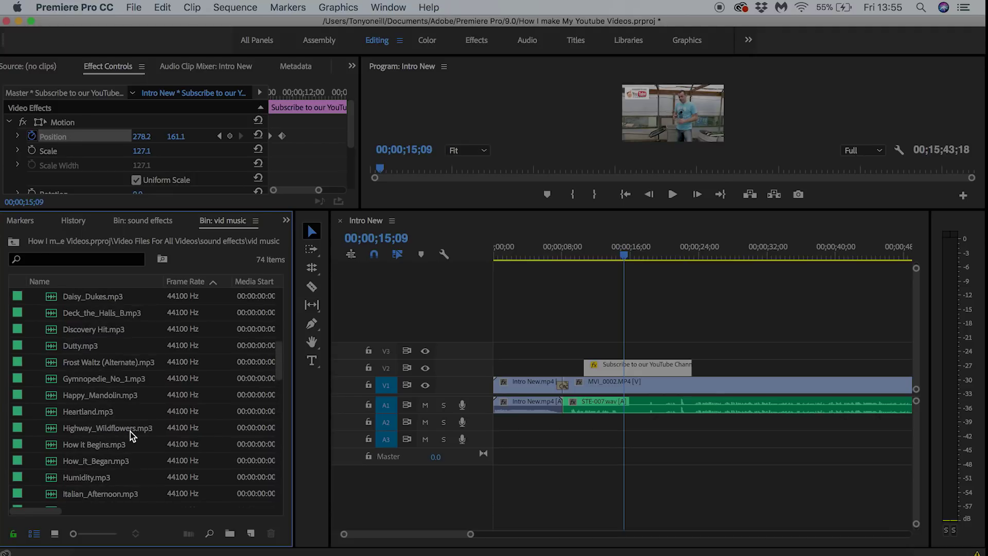
scroll(131, 435, "up", 4)
scroll(131, 435, "down", 2)
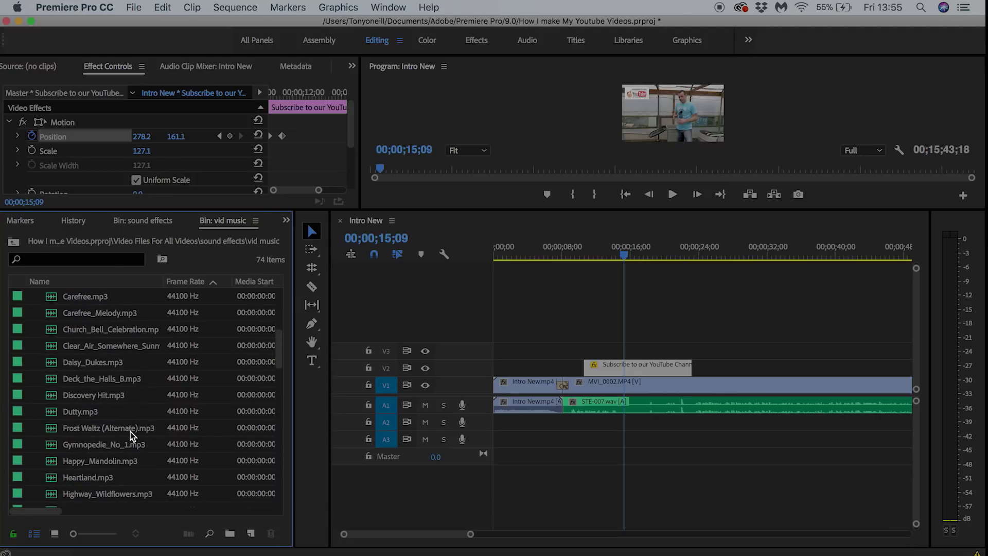
scroll(132, 423, "down", 1)
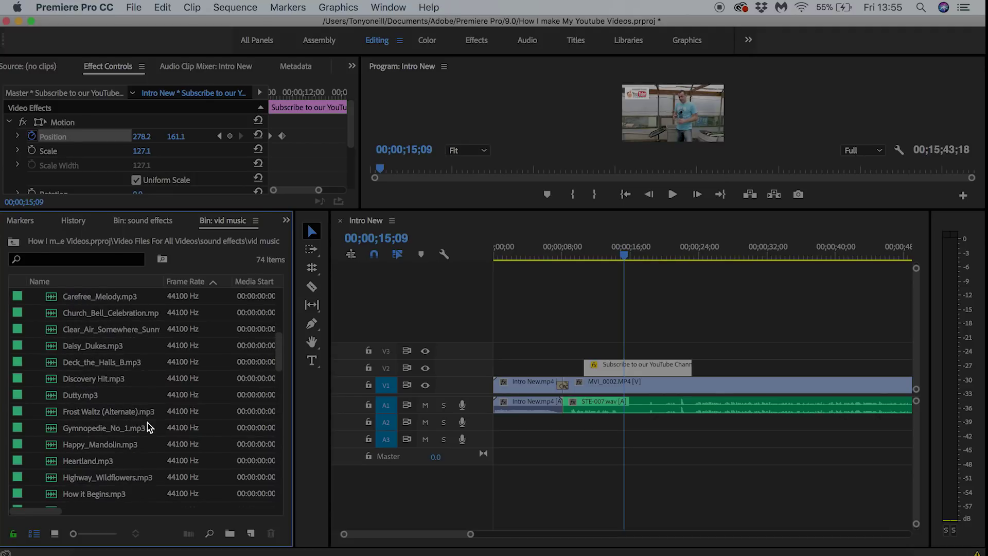
left_click(93, 444)
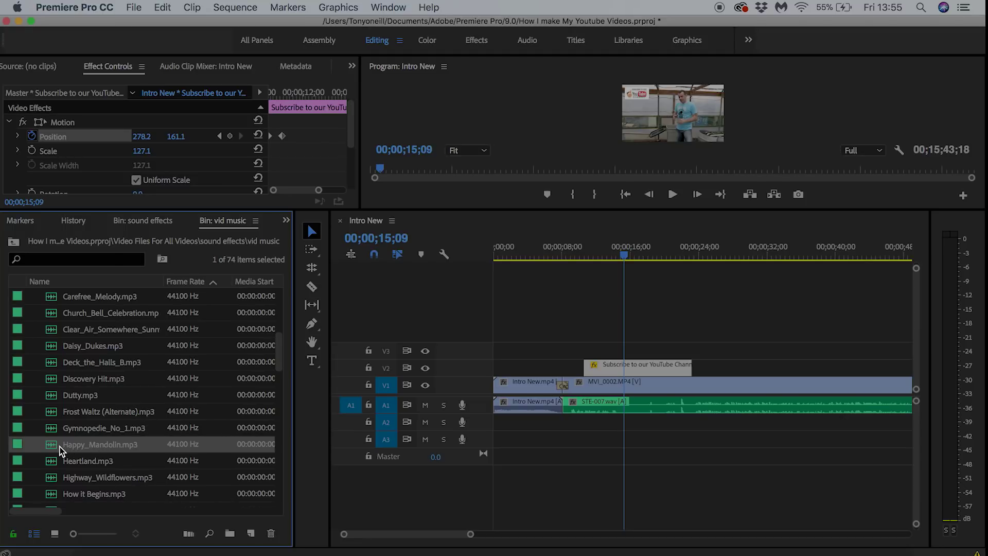
mouse_move(54, 452)
left_mouse_down()
mouse_move(667, 456)
mouse_move(71, 449)
left_mouse_up()
double_click(52, 447)
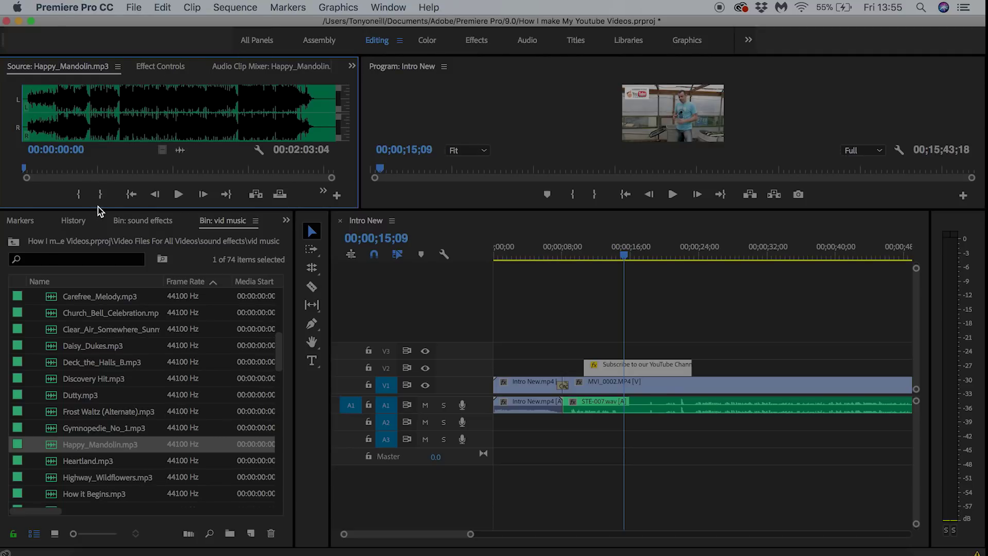
- Enlarge the Happy_Mandolin.mp3 waveform view and place its playhead at the dip at about 00:00:27:04
left_click_drag(98, 209, 95, 385)
key("=")
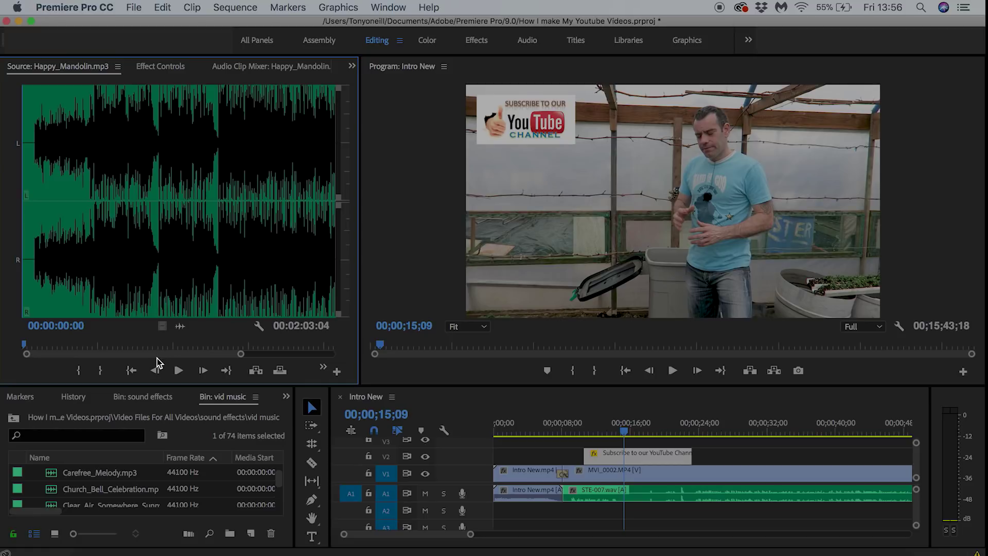
left_click(159, 110)
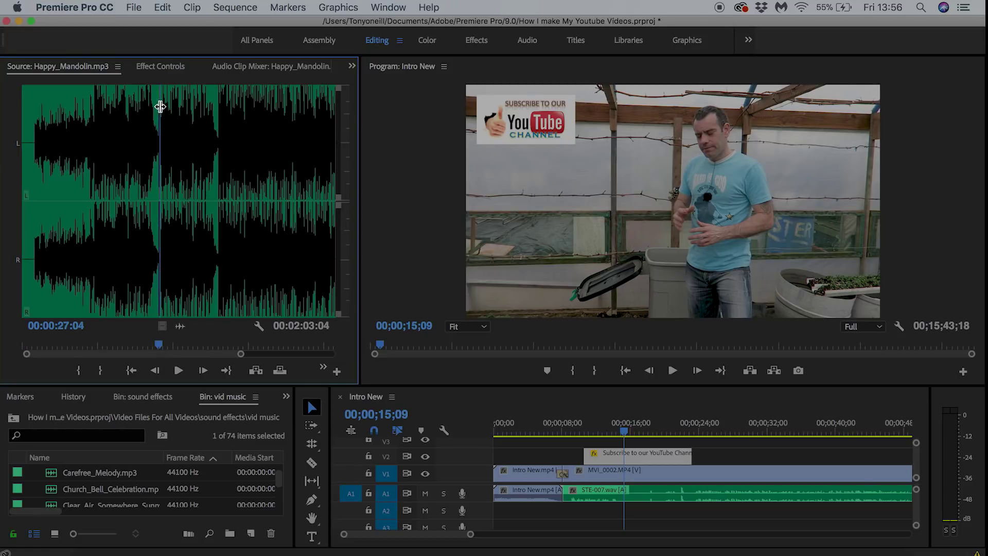
- Mark the Out point of Happy_Mandolin.mp3 in the Source monitor at 00:00:26:24, in the quiet gap before the music swells again
key("=")
key("=")
key("=")
key("=")
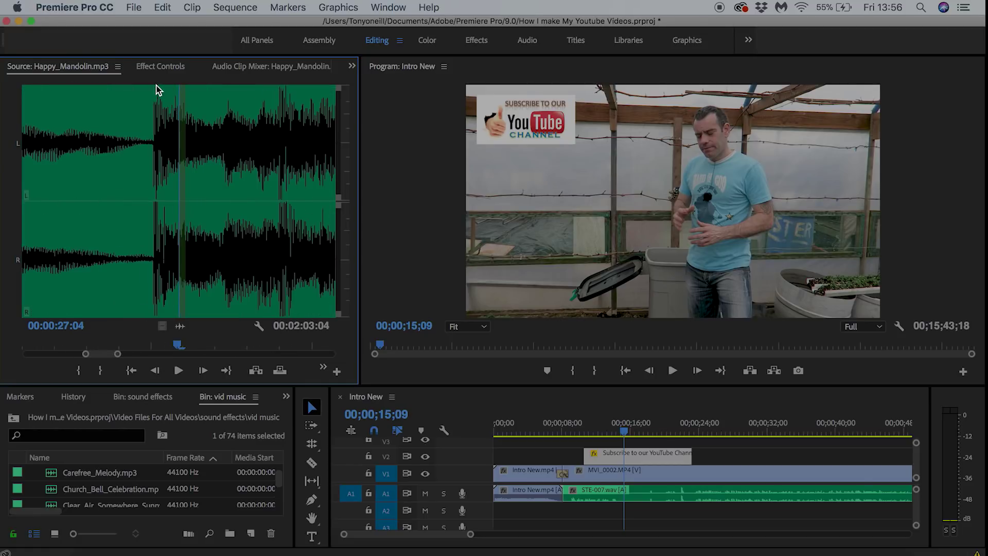
left_click(144, 88)
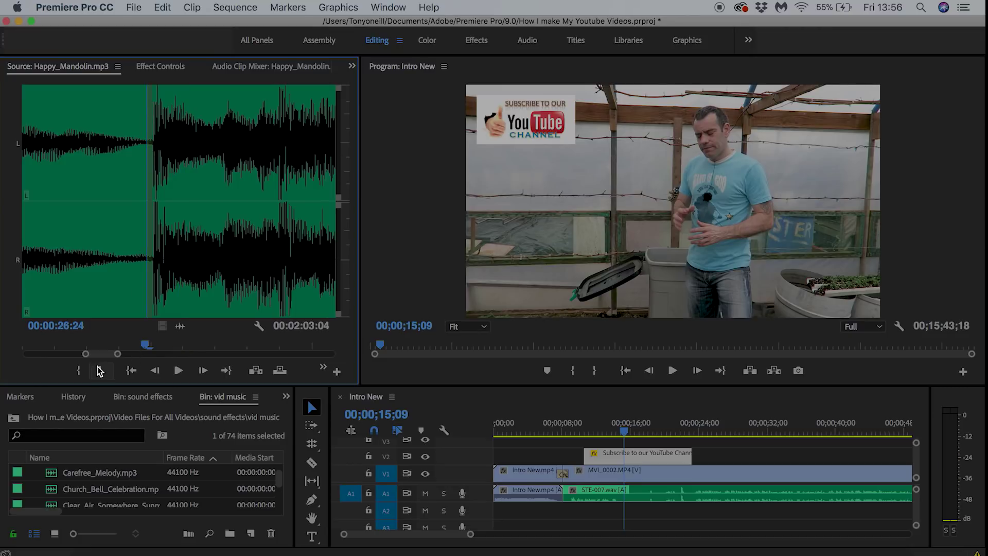
left_click(78, 370)
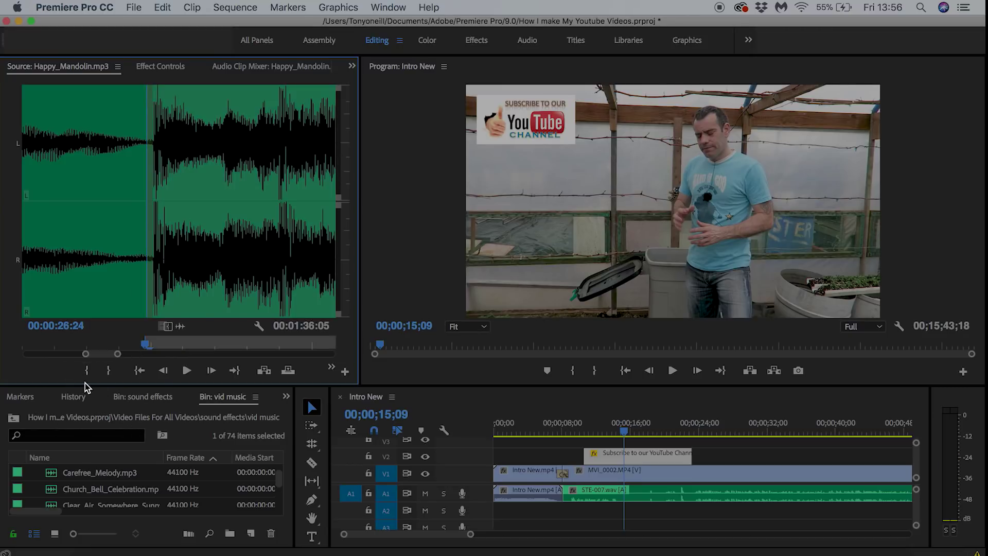
left_click(107, 370)
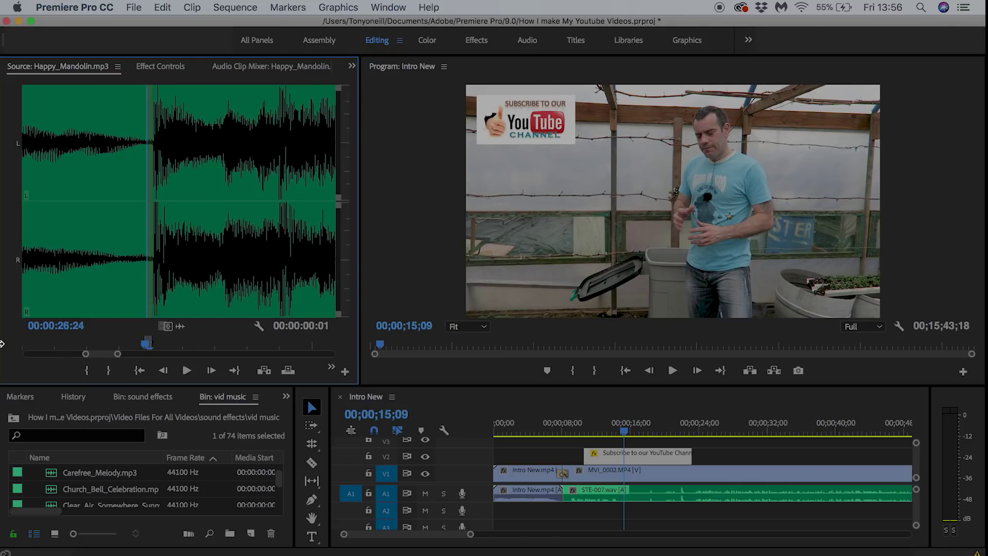
- Mark the In point of Happy_Mandolin.mp3 at 00:00:01:12, just ahead of where the music starts
left_click_drag(87, 355, 2, 352)
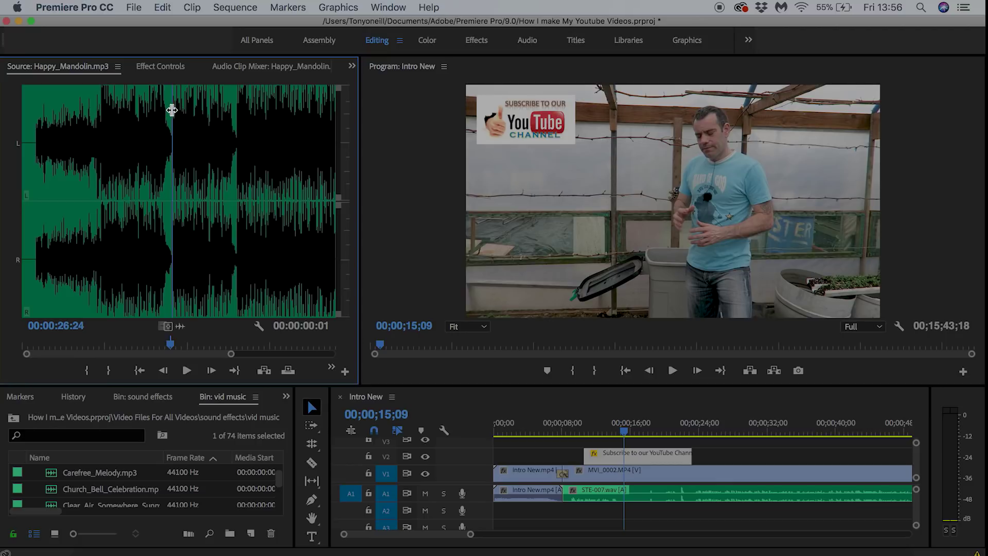
left_click_drag(170, 112, 31, 95)
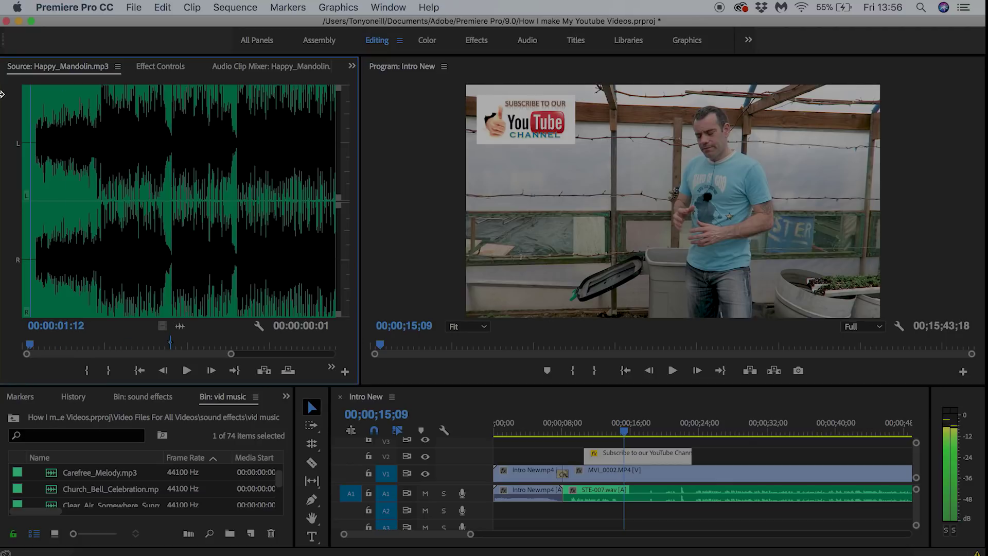
left_click(89, 370)
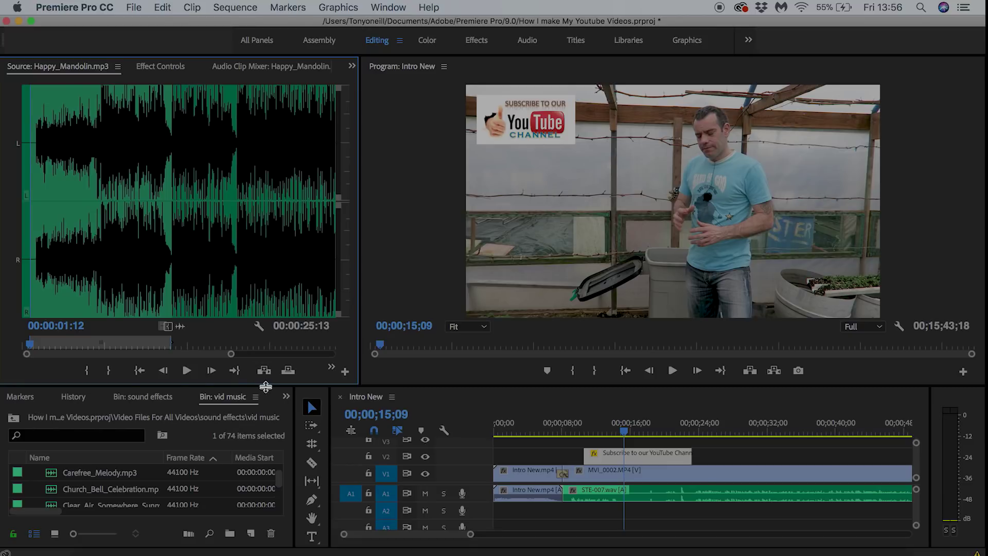
- Give the bins and timeline more height and place the trimmed Happy_Mandolin.mp3 on track A2 at the 00;00;15;09 playhead
left_click_drag(265, 385, 265, 192)
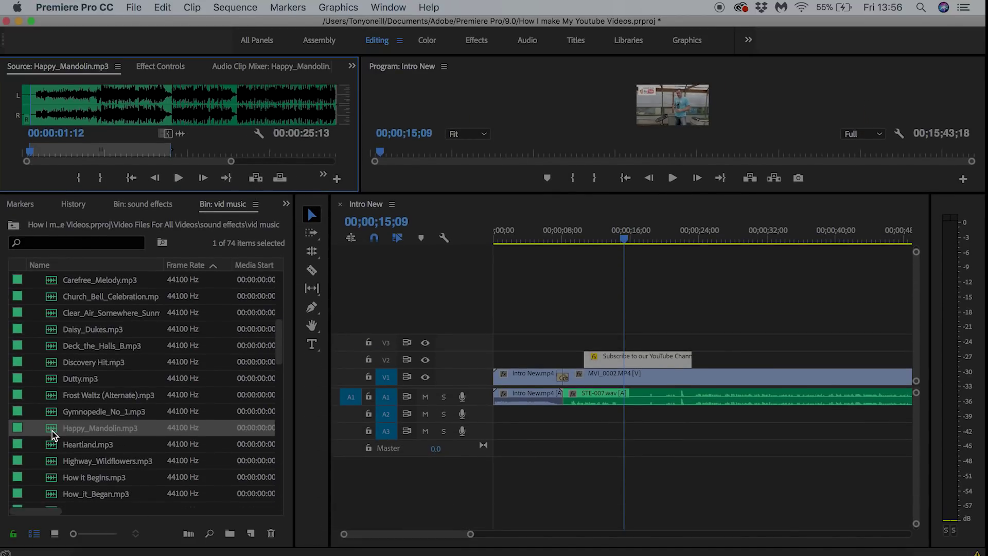
left_click_drag(52, 428, 626, 427)
key("minus")
key("minus")
key("minus")
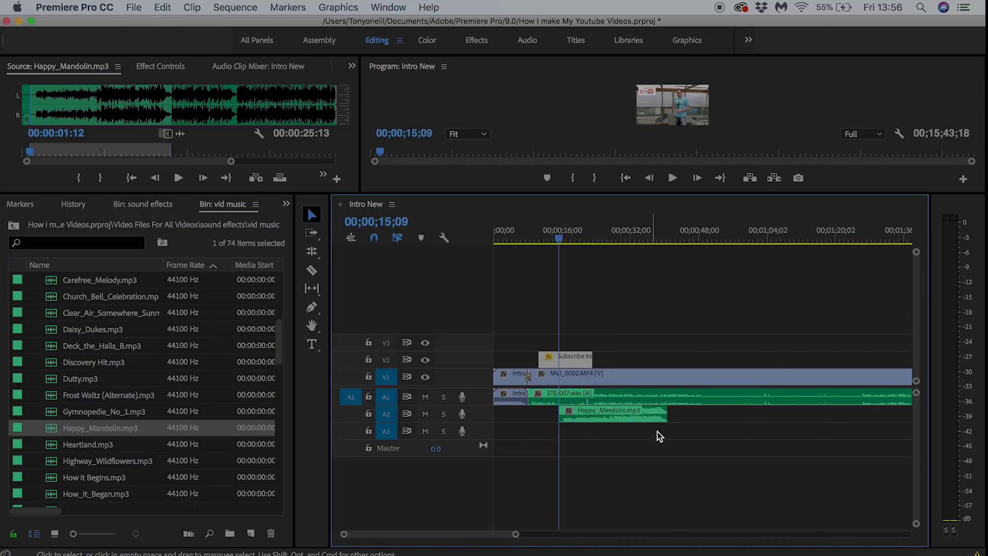
- Move the Happy_Mandolin.mp3 clip along A2 to the end of the sequence, so it finishes together with MVI_0002.MP4
left_click_drag(526, 419, 869, 430)
key("minus")
key("minus")
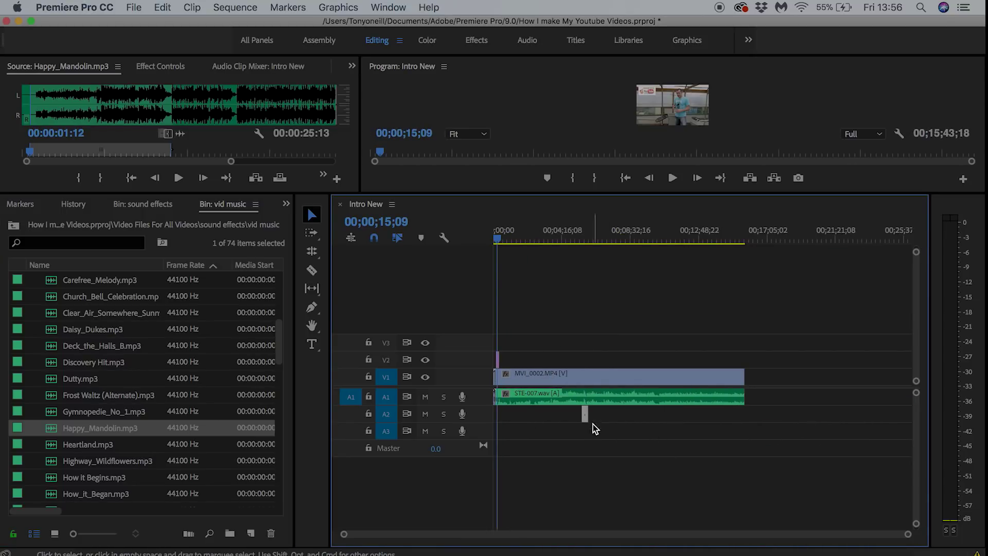
left_click_drag(585, 415, 741, 425)
key("equal")
key("equal")
key("equal")
scroll(871, 349, "down", 10)
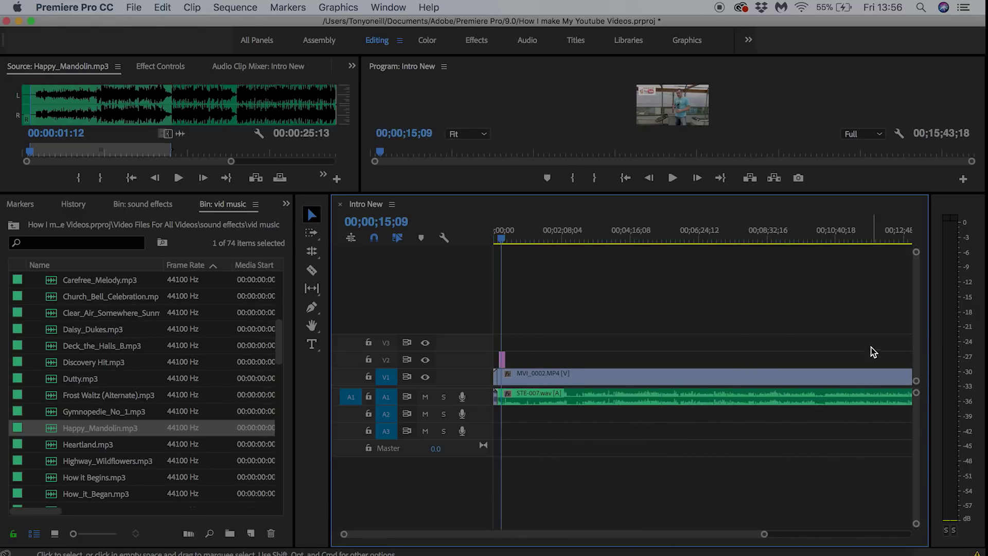
- Enlarge the monitors and play the sequence from 00;15;16;28 to hear how the closing music mixes with the voice
left_click(739, 238)
key("equal")
key("equal")
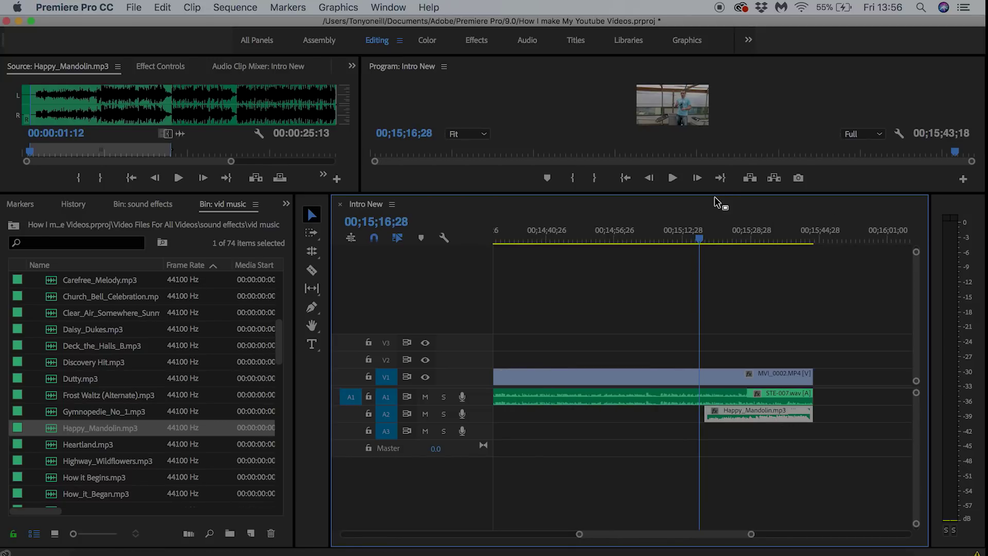
left_click_drag(718, 194, 696, 362)
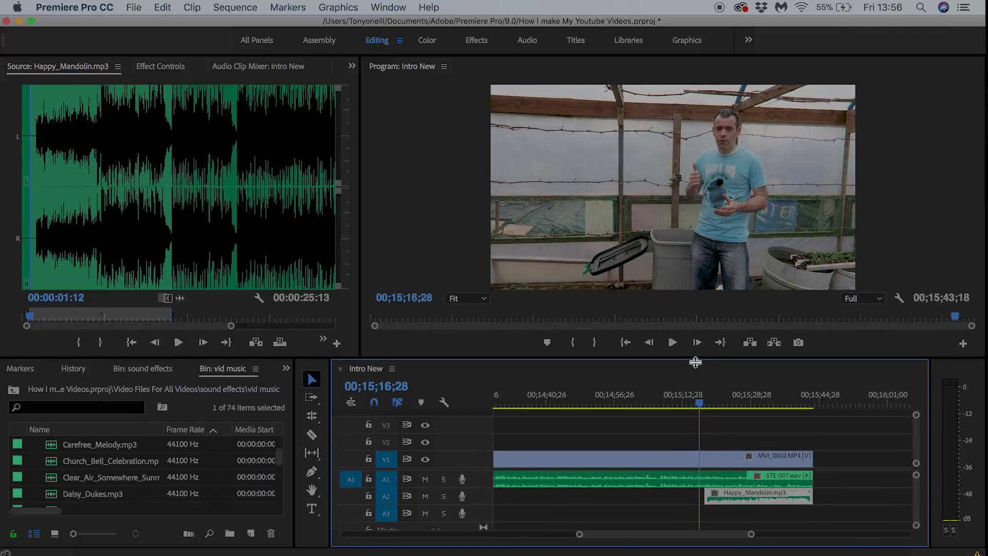
key("space")
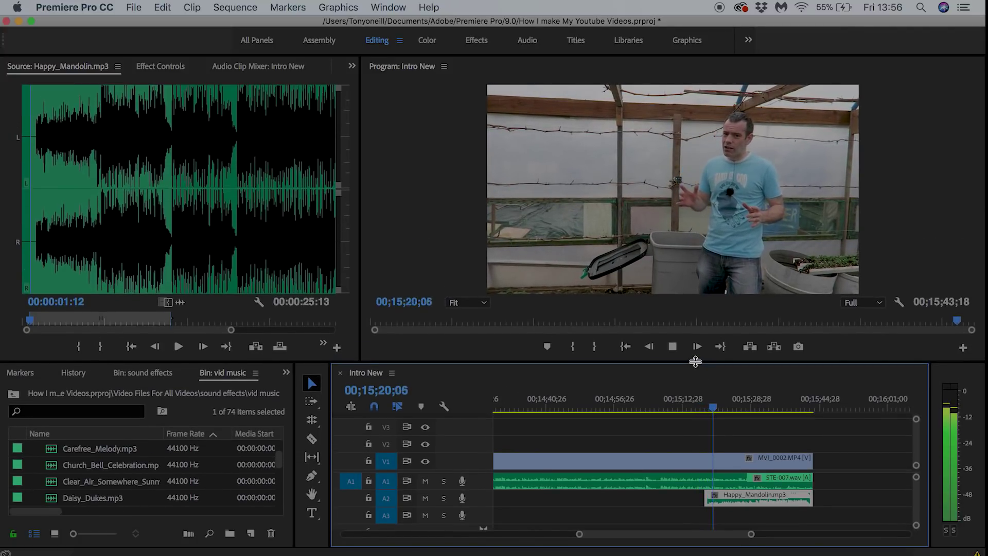
key("space")
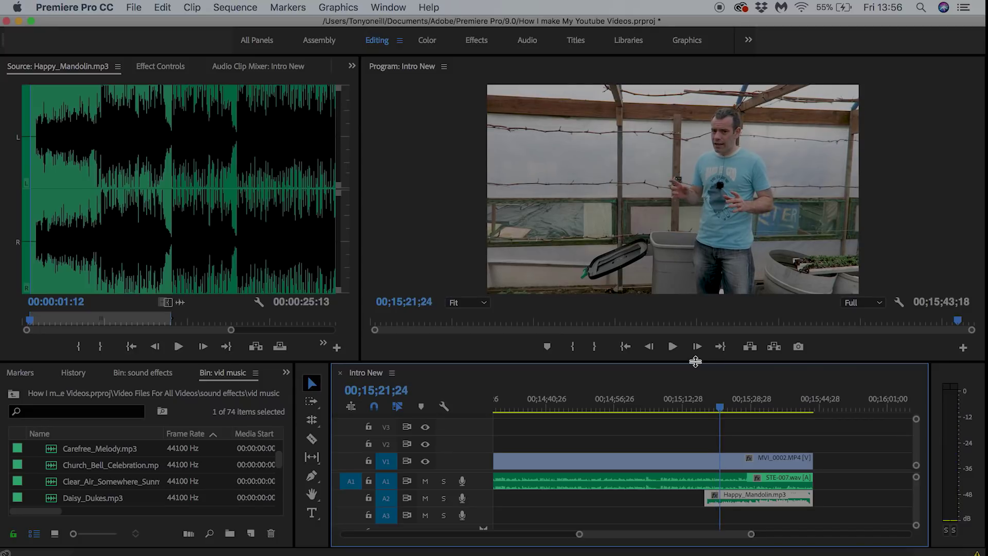
- Adjust the audio gain of the Happy_Mandolin.mp3 clip on A2 by -27 dB
right_click(752, 503)
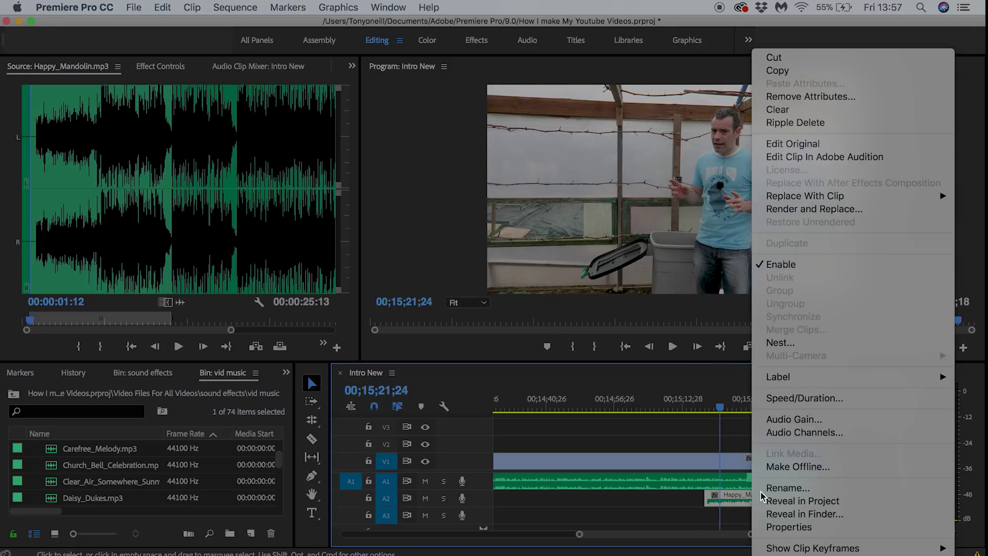
left_click(787, 421)
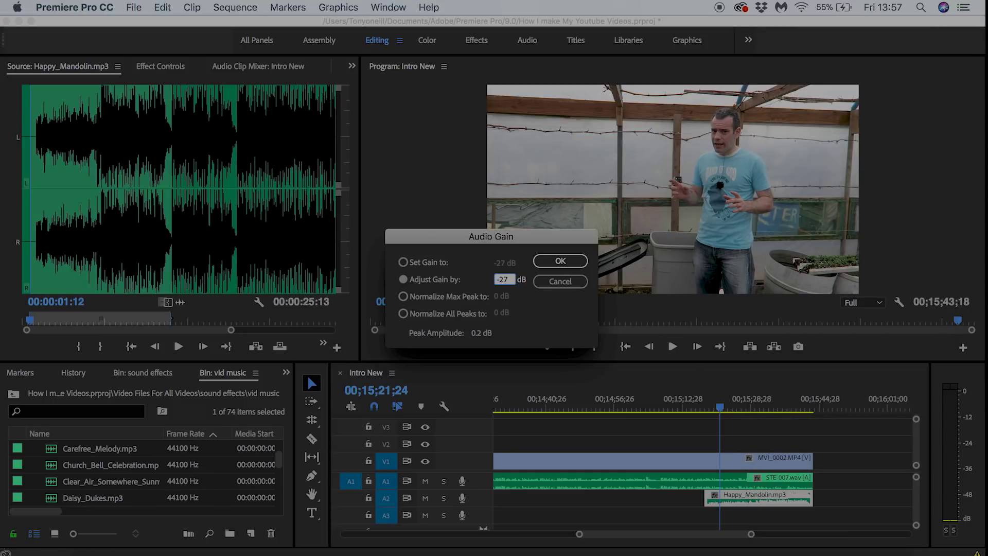
left_click(545, 263)
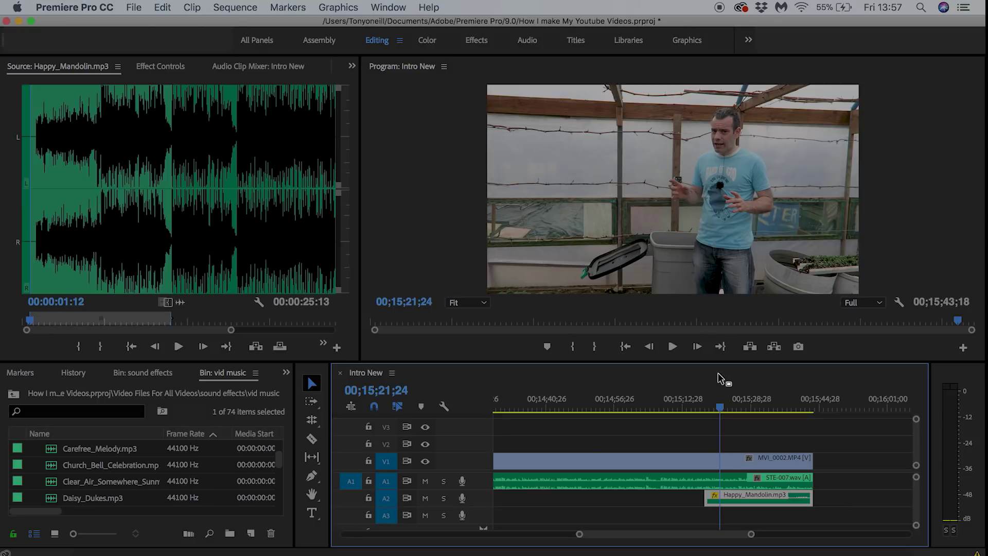
- Replay the sequence from 00;15;16;26 to check the quieter music under the voice, and fit the whole sequence in the timeline
left_click_drag(718, 407, 703, 410)
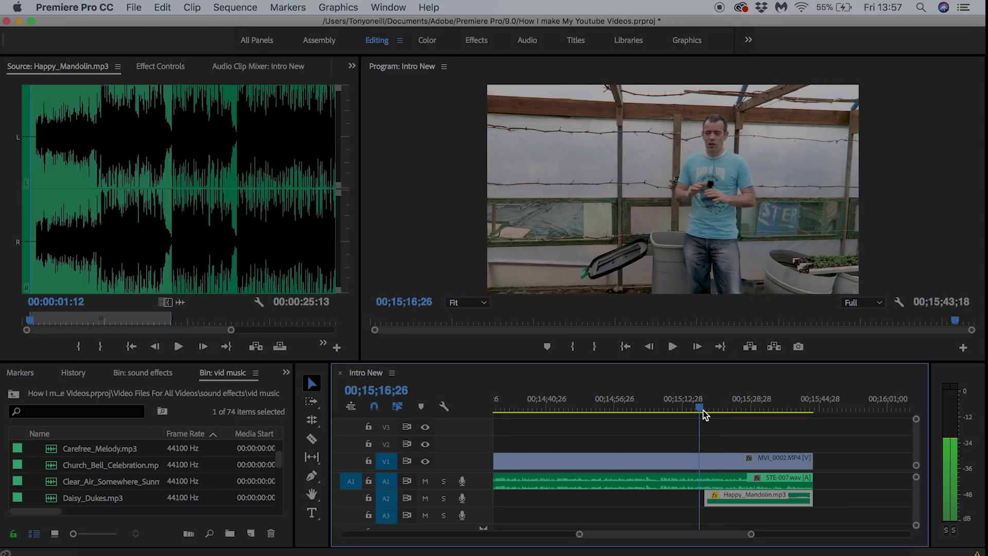
key("space")
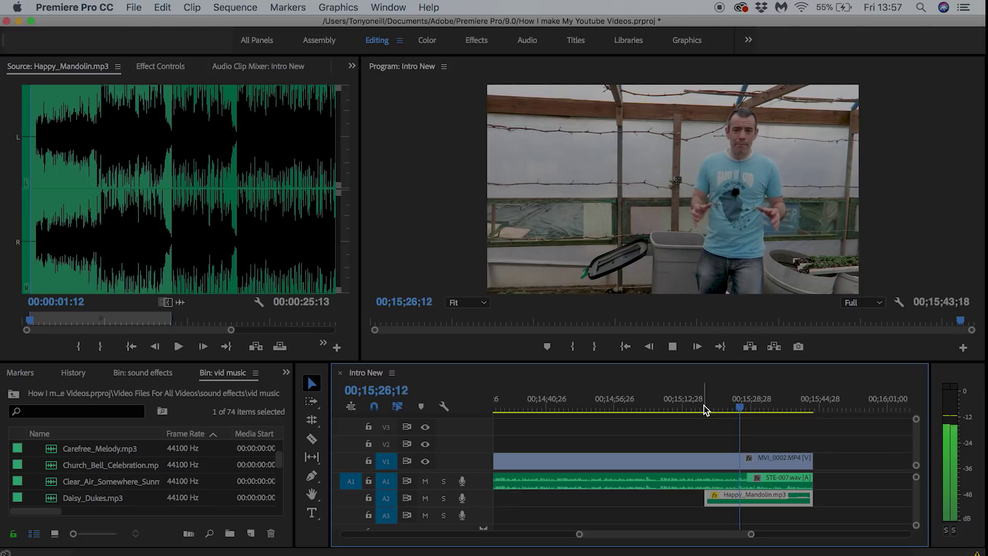
key("space")
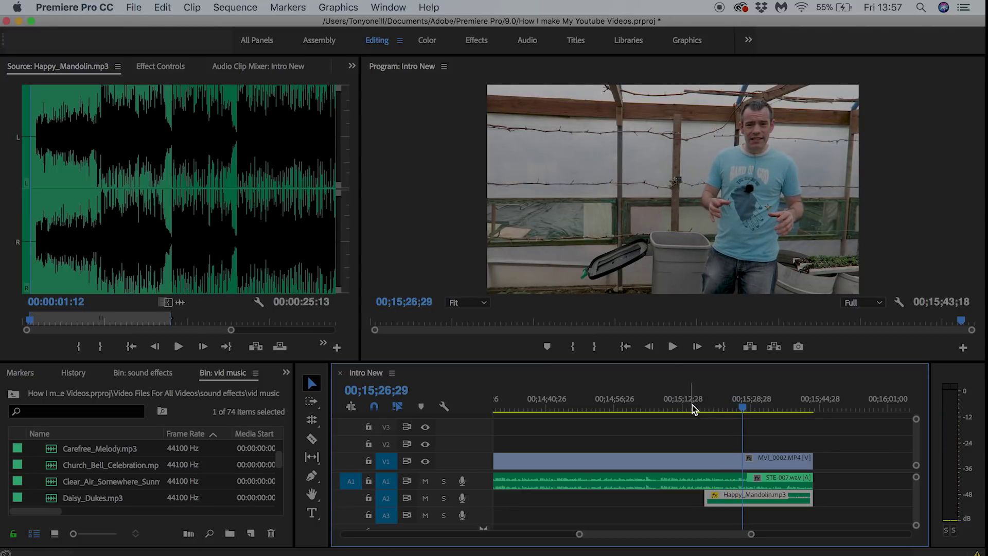
key("backslash")
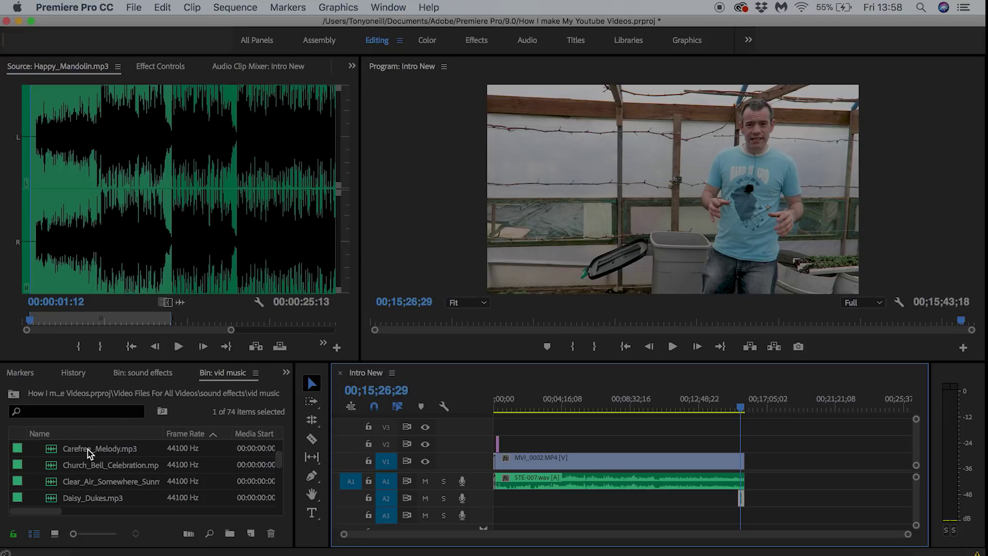
- Look through the sound effects bin at a greater height, expanding its vid music folder and collapsing it again
left_click(187, 368)
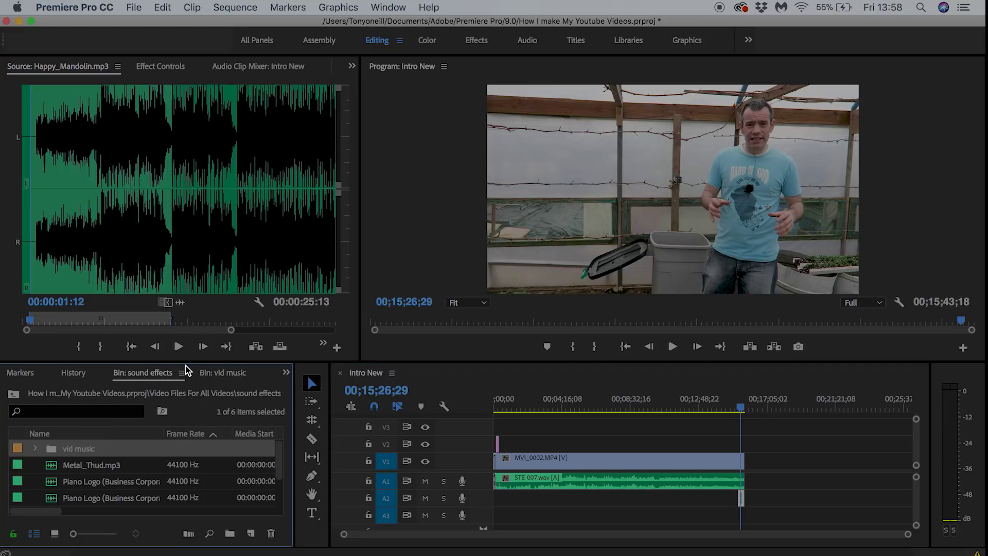
left_click(35, 449)
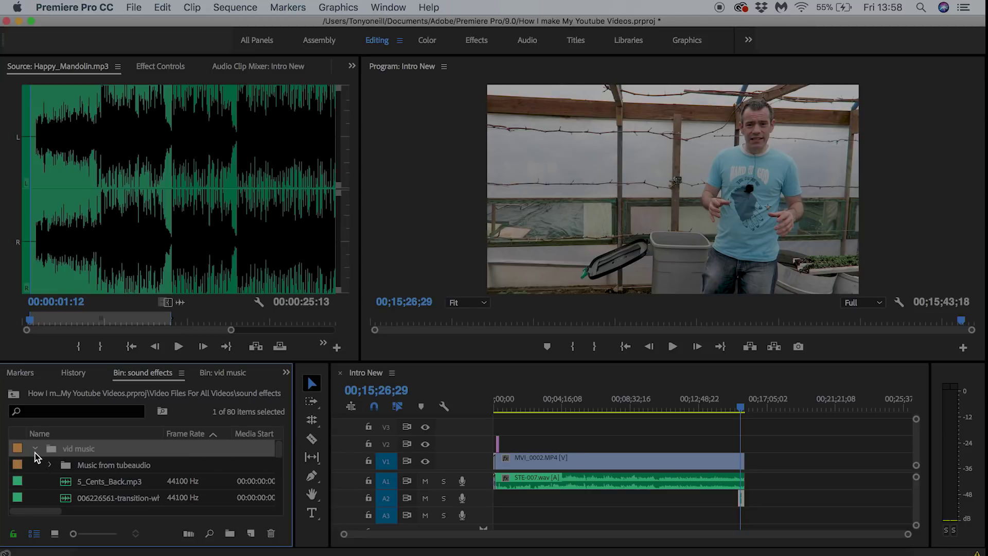
left_click(35, 448)
left_click_drag(113, 362, 103, 283)
left_click(36, 371)
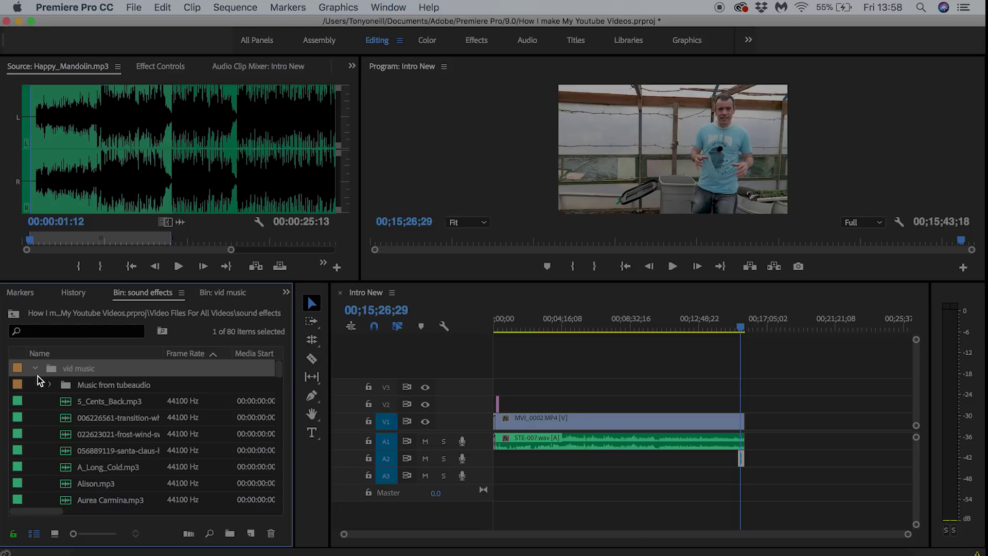
left_click(35, 371)
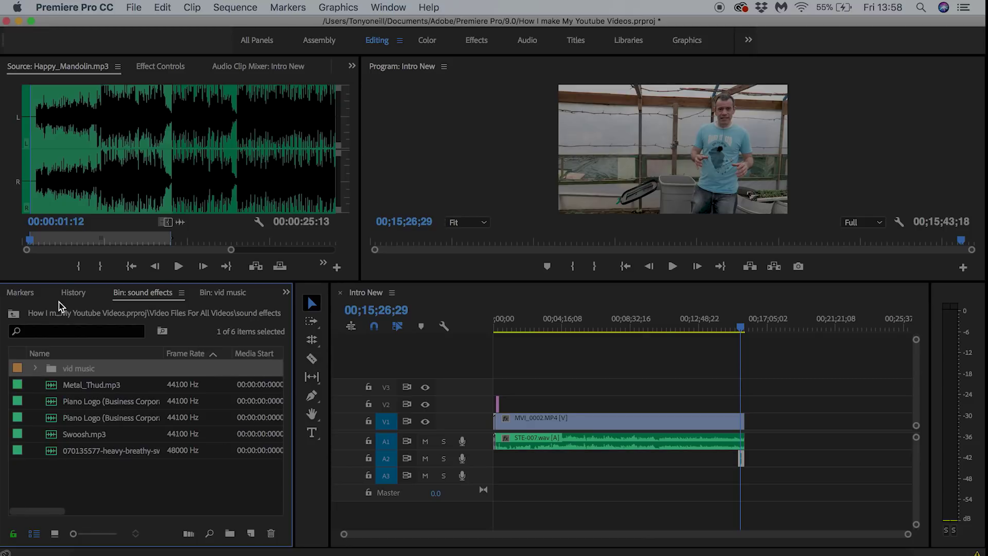
- Find the 20180403_132142 clip in the project's To Edit > Mobile folder and place it above MVI_0002.MP4 on V2, near 00;04;31
left_click(286, 292)
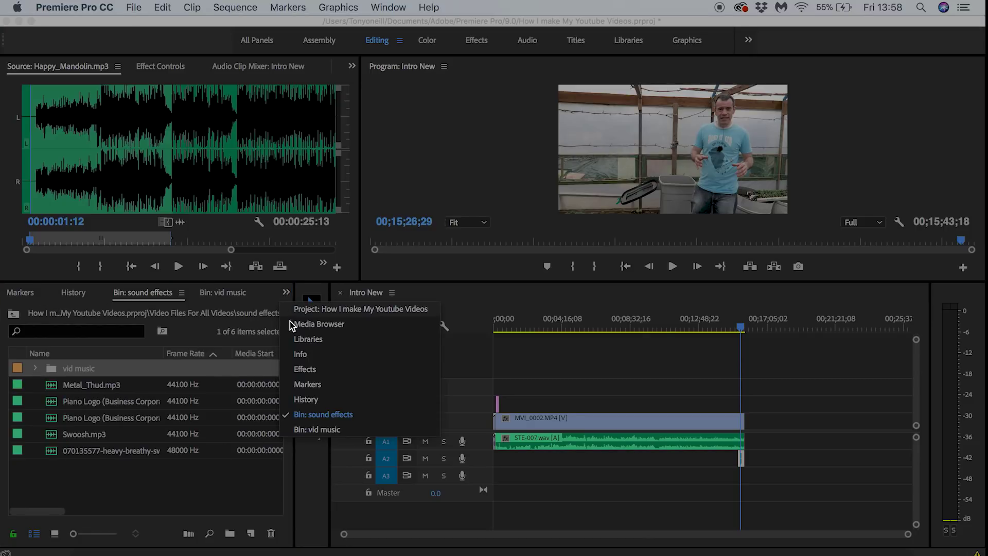
left_click(319, 311)
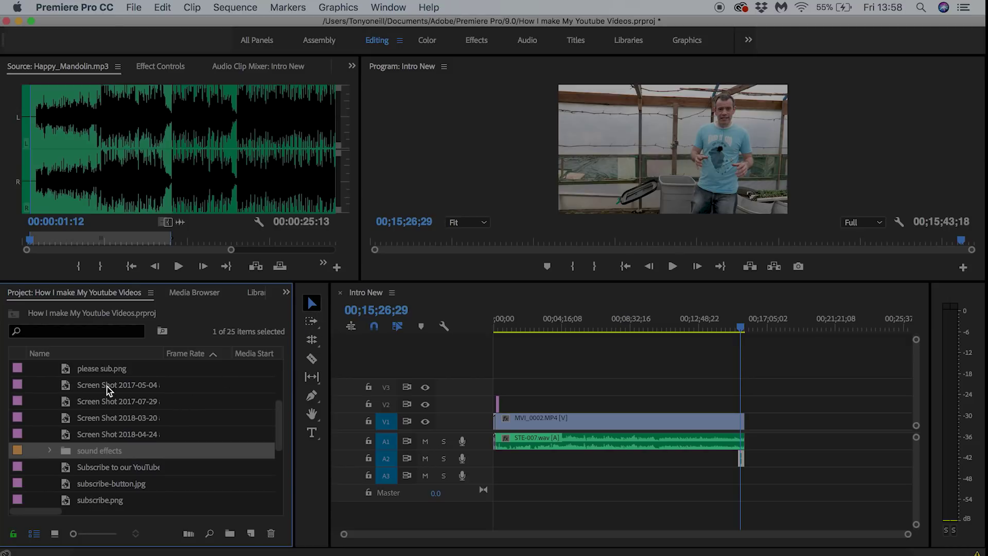
scroll(78, 381, "up", 5)
left_click(35, 384)
left_click(35, 368)
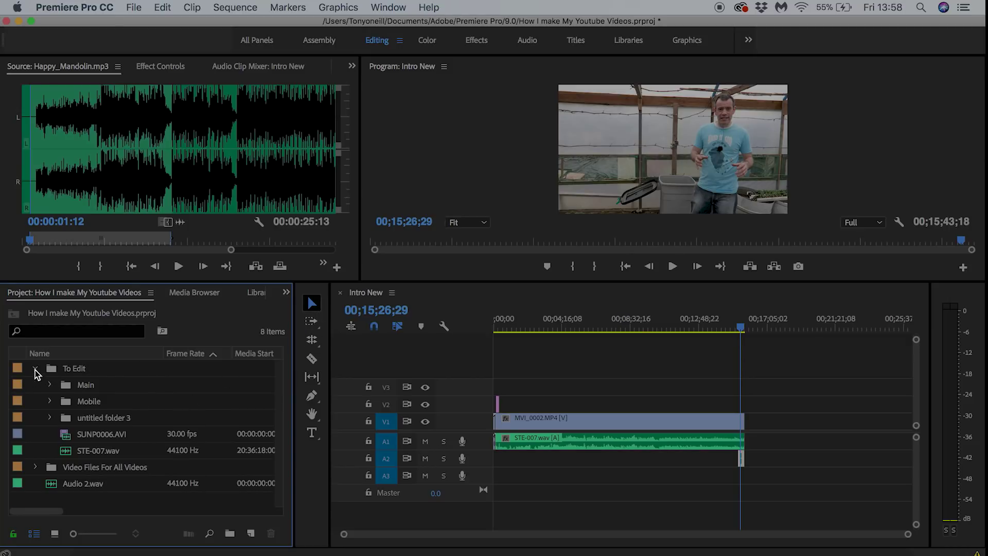
left_click(50, 401)
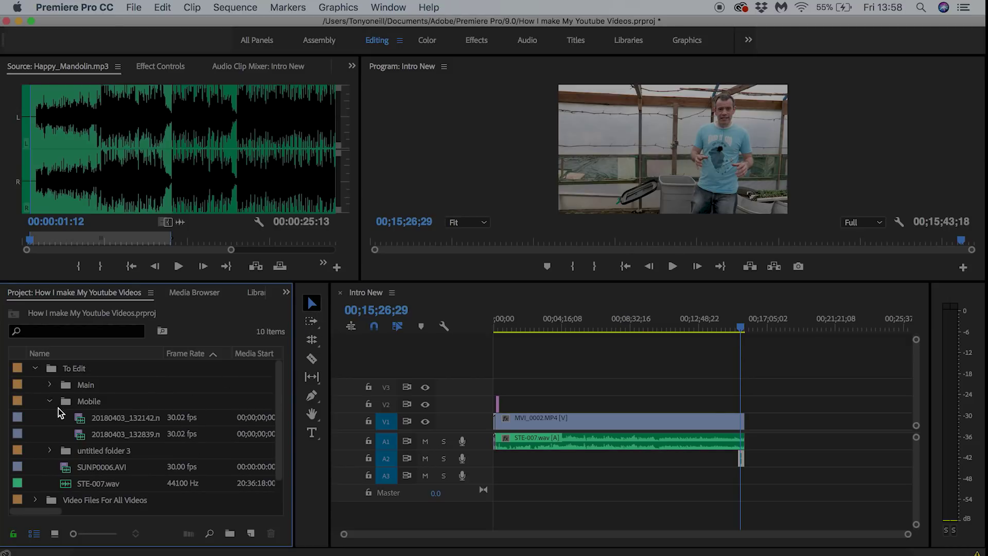
left_click_drag(109, 417, 567, 404)
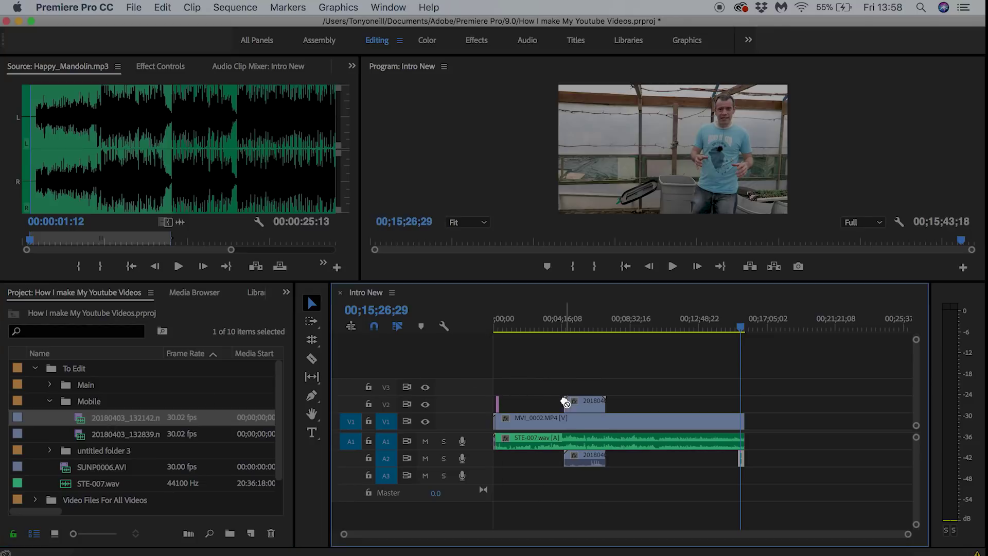
- Play the sequence from the start of the 20180403_132142 clip on V2 to preview the cutaway footage
left_click(564, 329)
key("space")
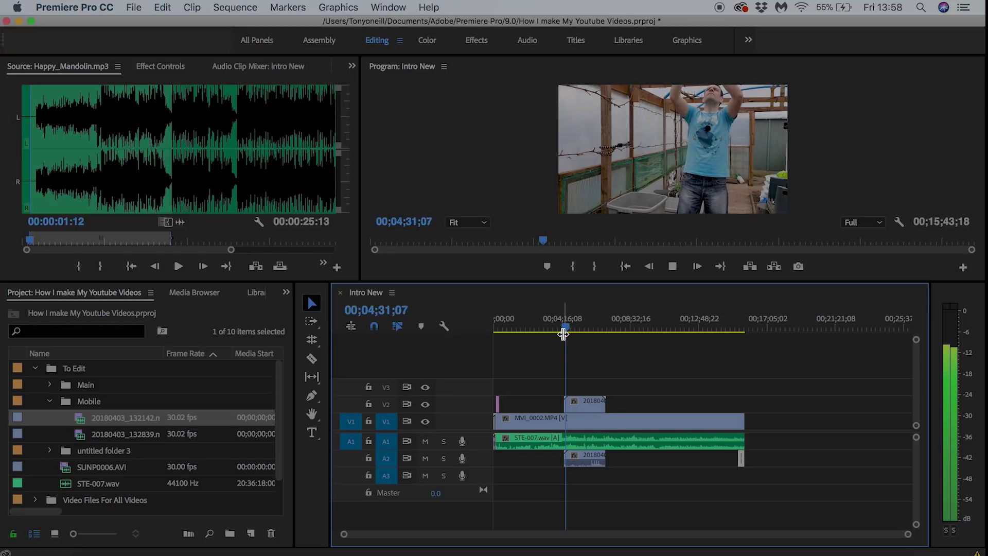
key("space")
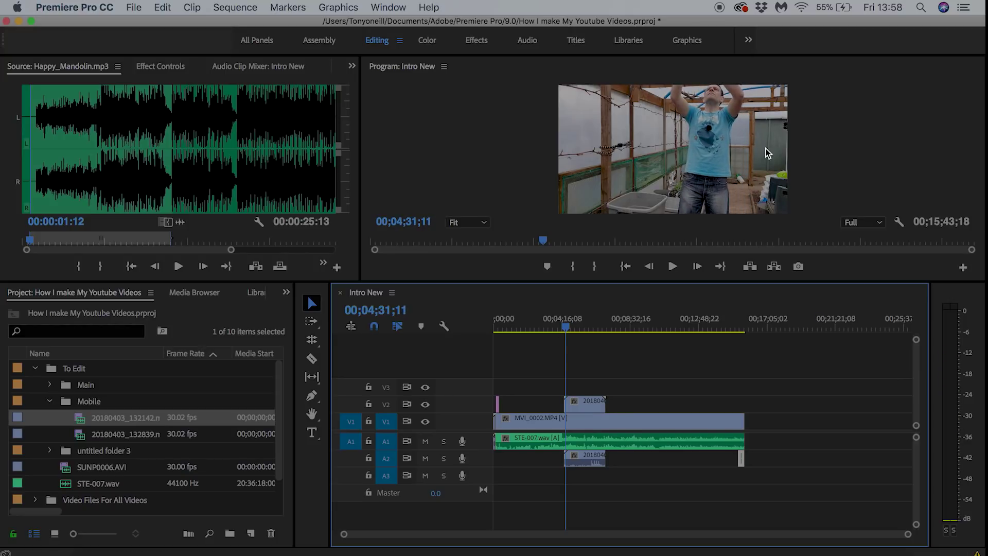
- Unlink the 20180403_132142 clip from its audio, delete that audio from A2, and play the sequence from 00;04;31;11 to check it
left_click_drag(726, 282, 728, 393)
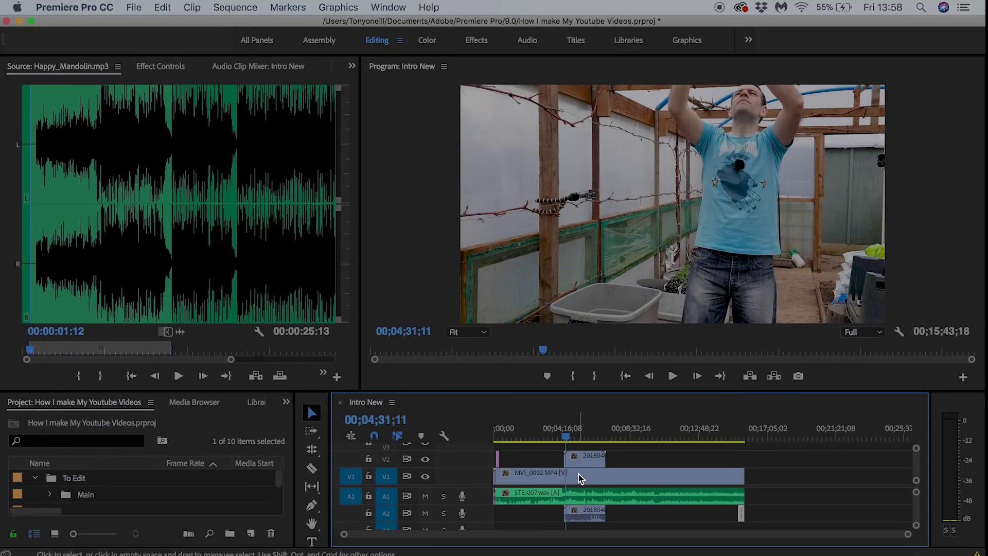
left_click(576, 461)
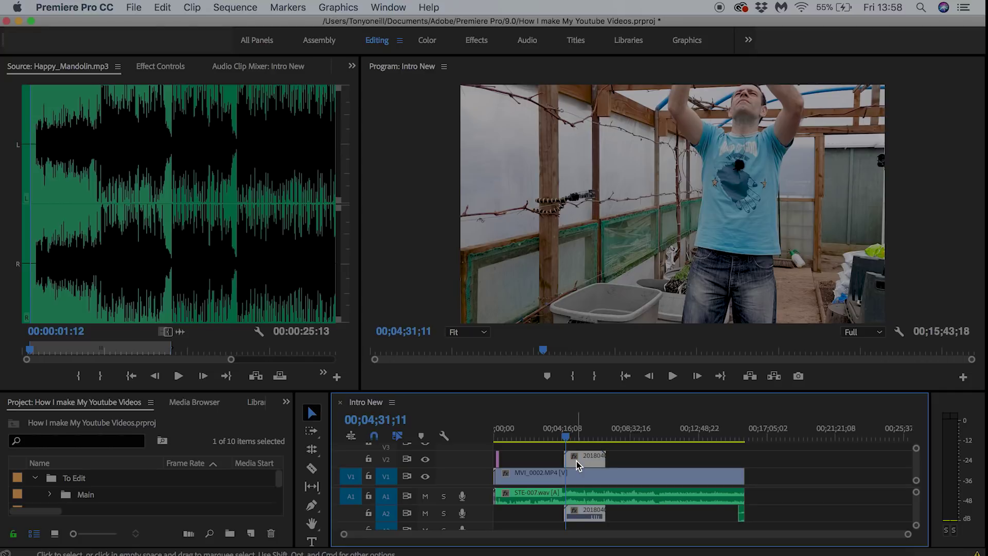
right_click(587, 516)
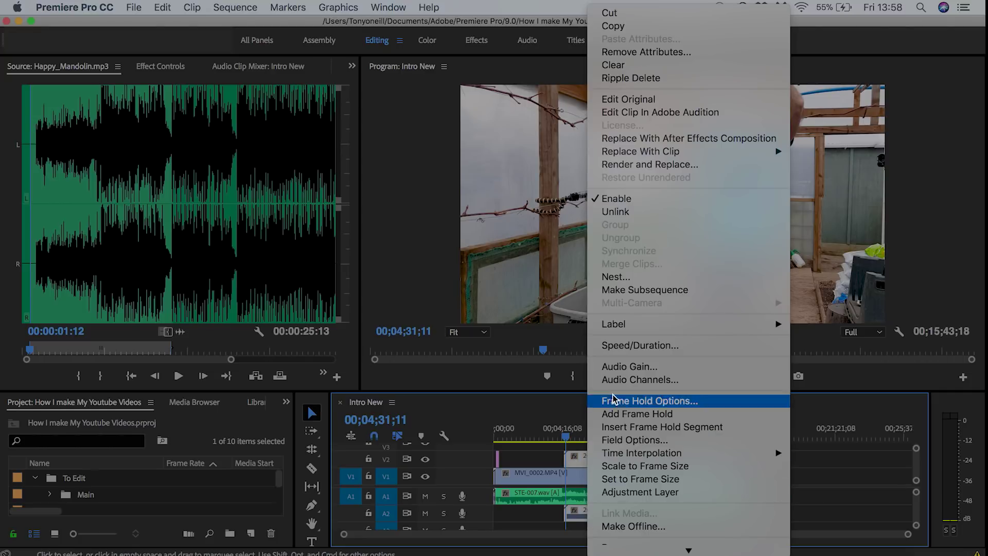
left_click(635, 215)
left_click(588, 516)
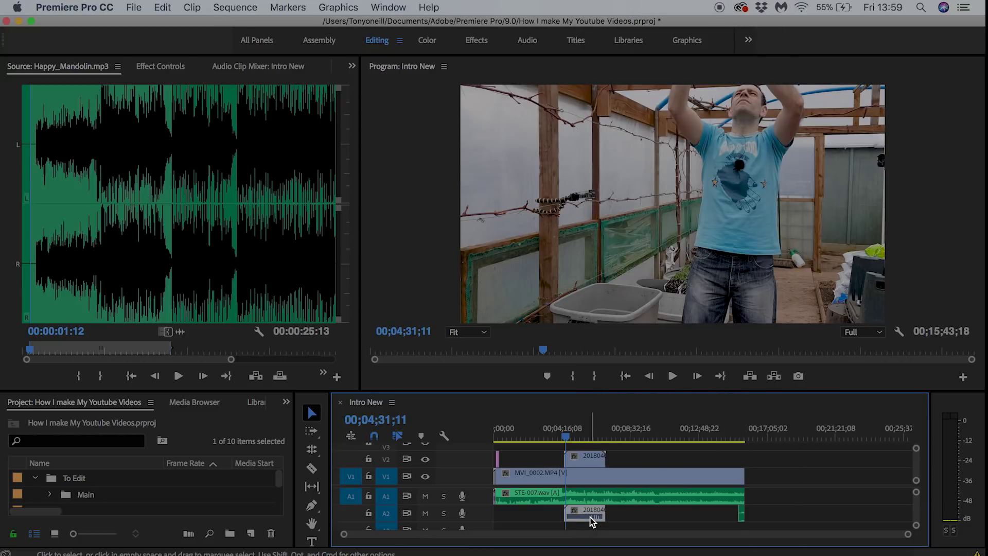
key("Delete")
key("space")
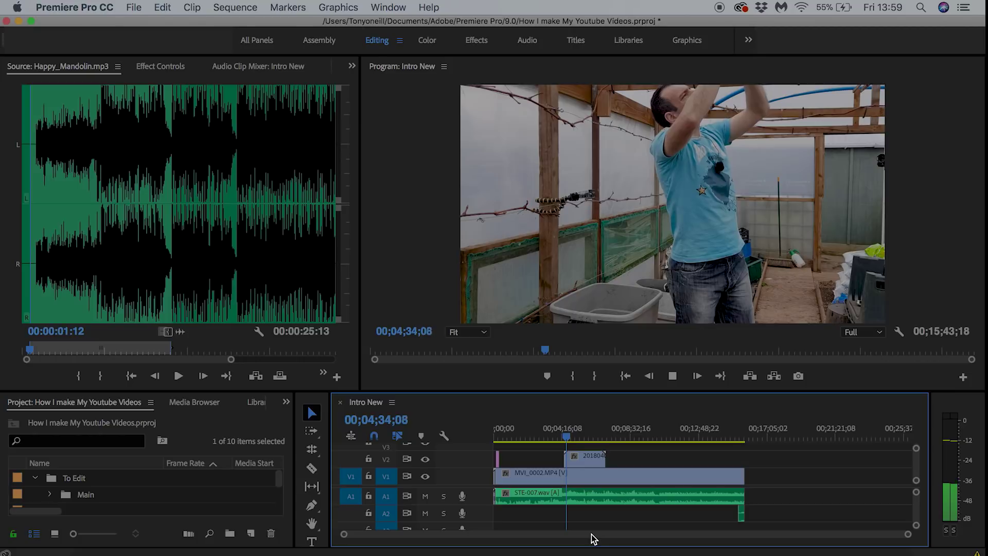
key("space")
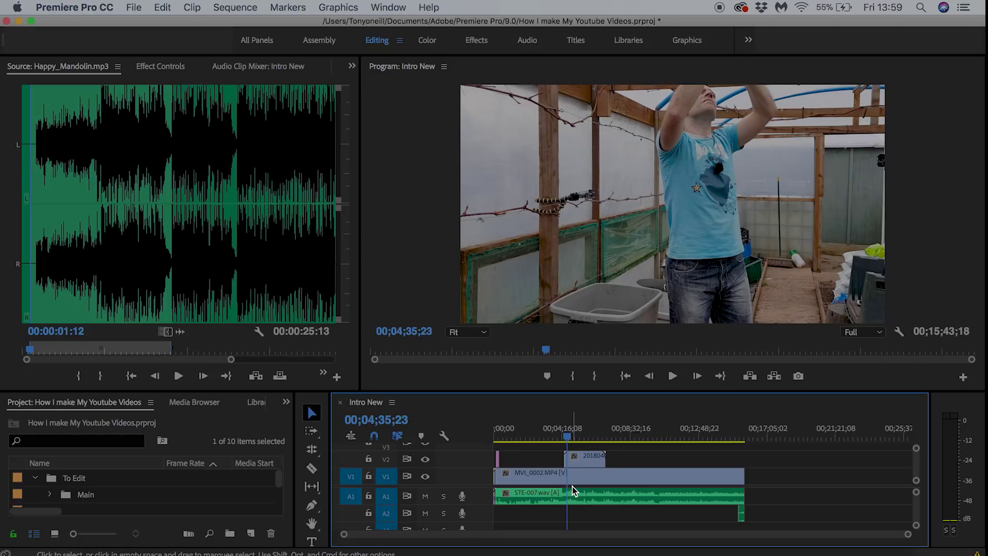
- Set up a media export of the Intro New sequence with the YouTube 1080p HD preset, and view its output name and location options
left_click(136, 8)
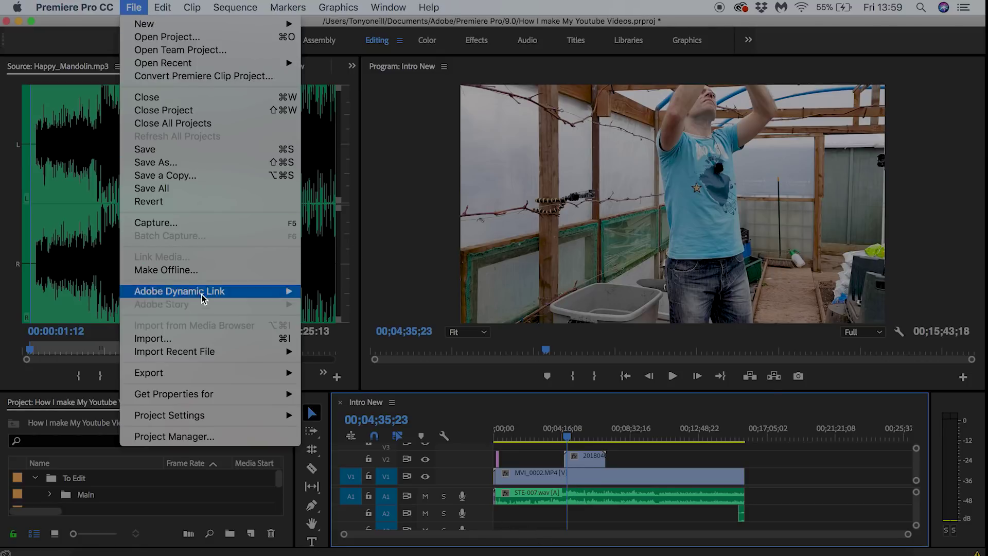
mouse_move(200, 374)
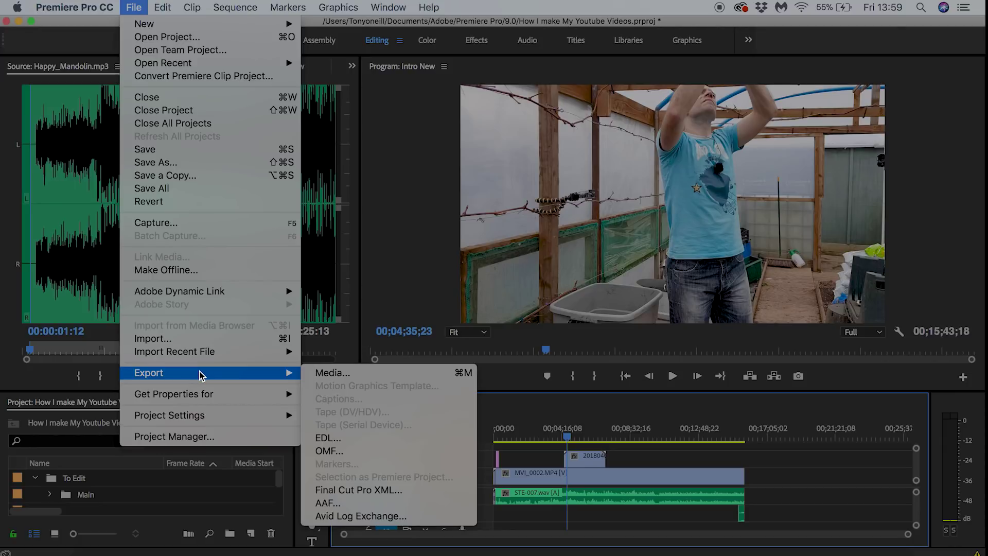
left_click(323, 374)
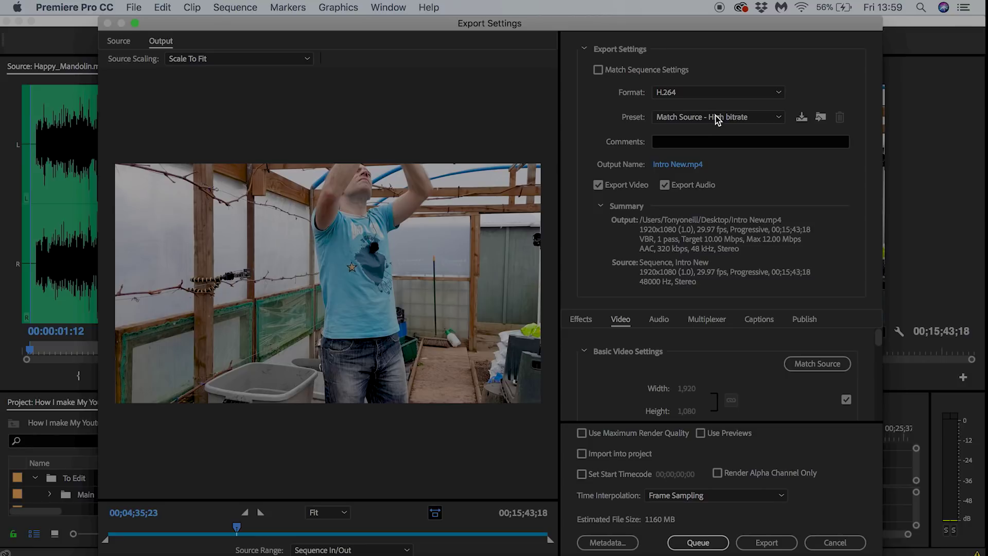
left_click(715, 117)
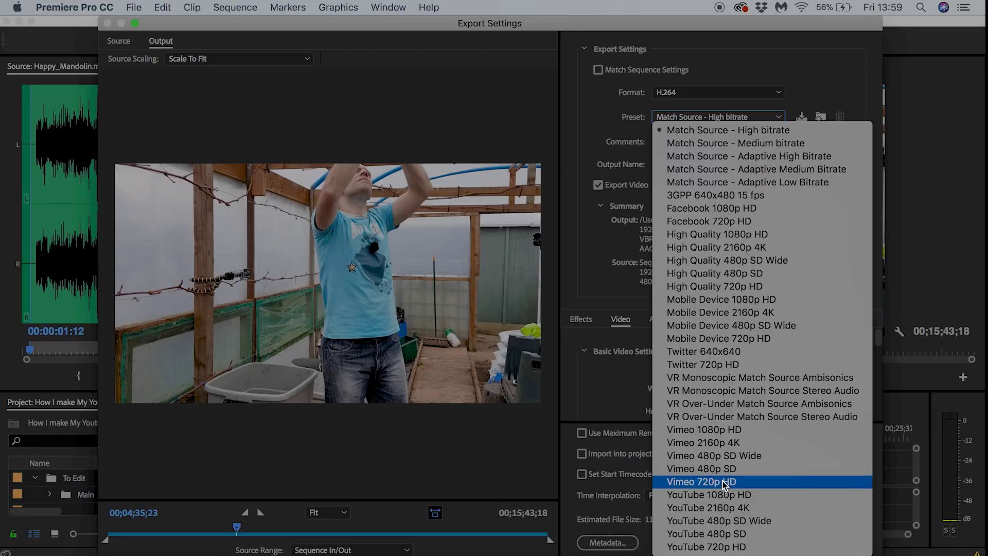
left_click(724, 495)
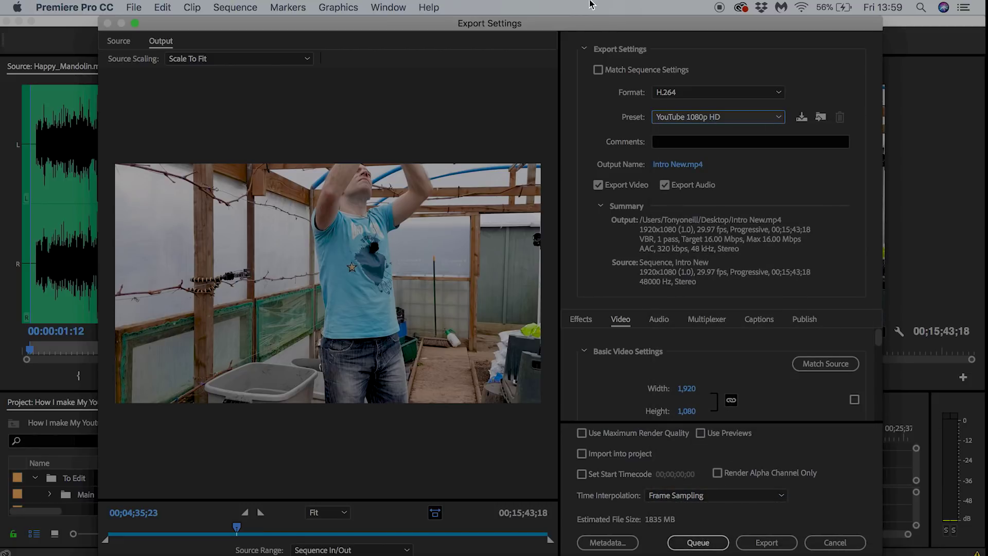
left_click(678, 165)
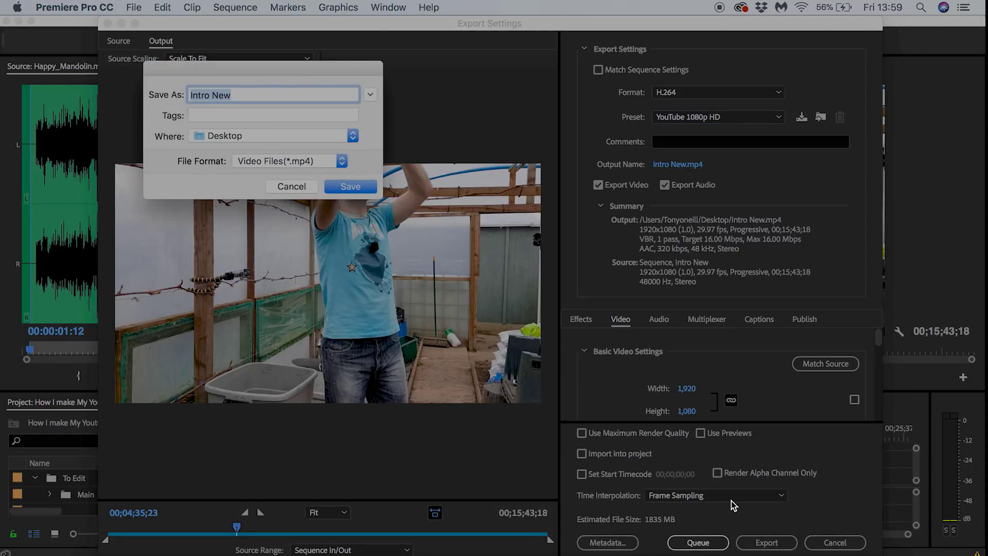
left_click(314, 187)
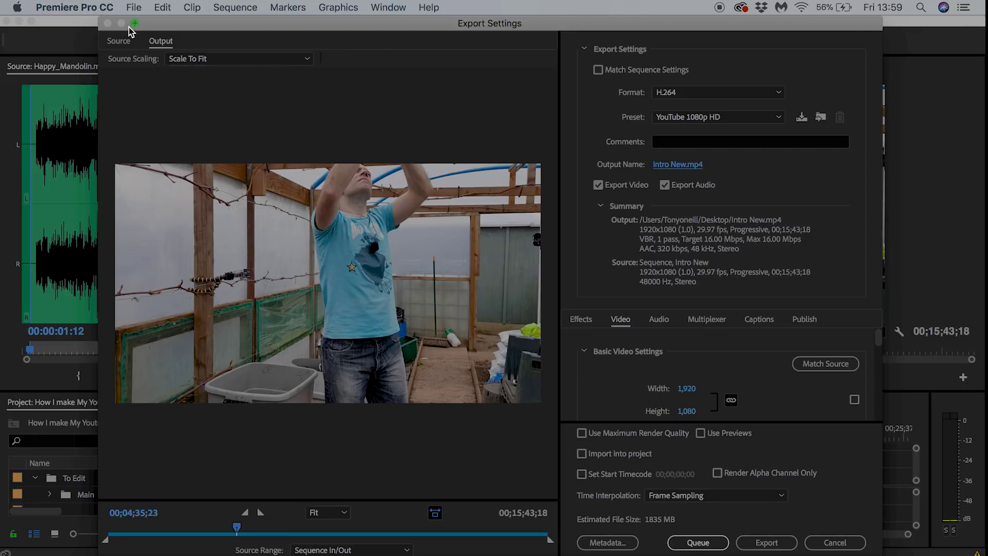
left_click(836, 543)
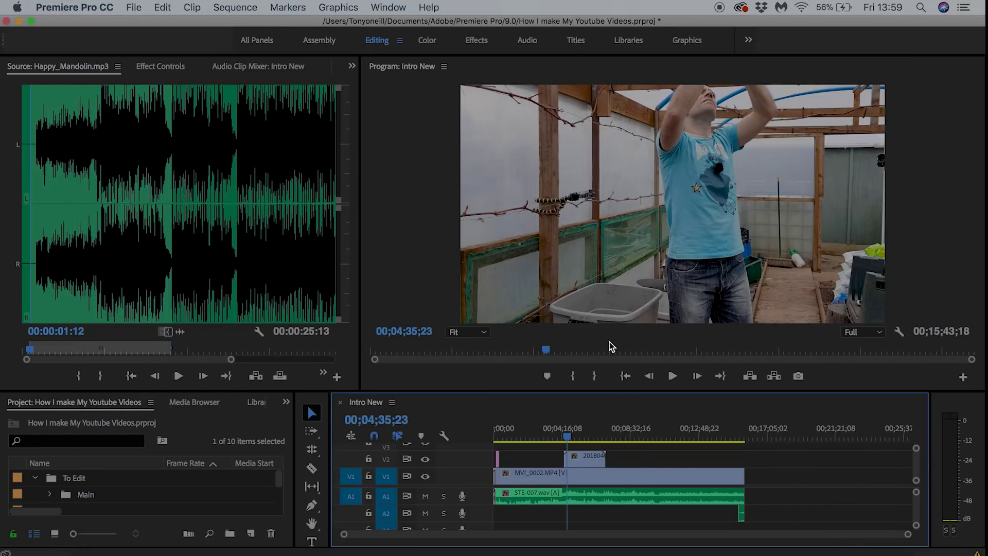
- Close the project without saving its changes
left_click(6, 20)
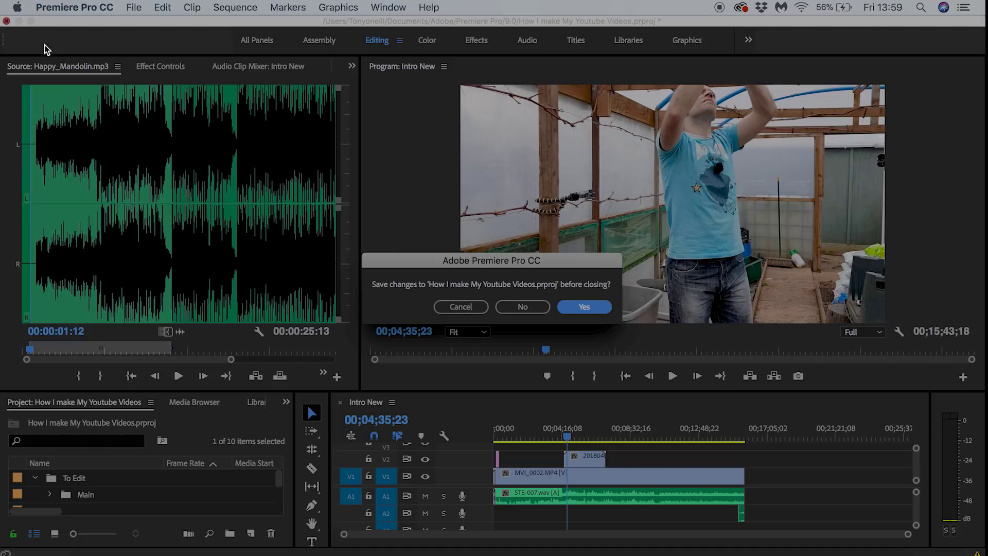
left_click(545, 308)
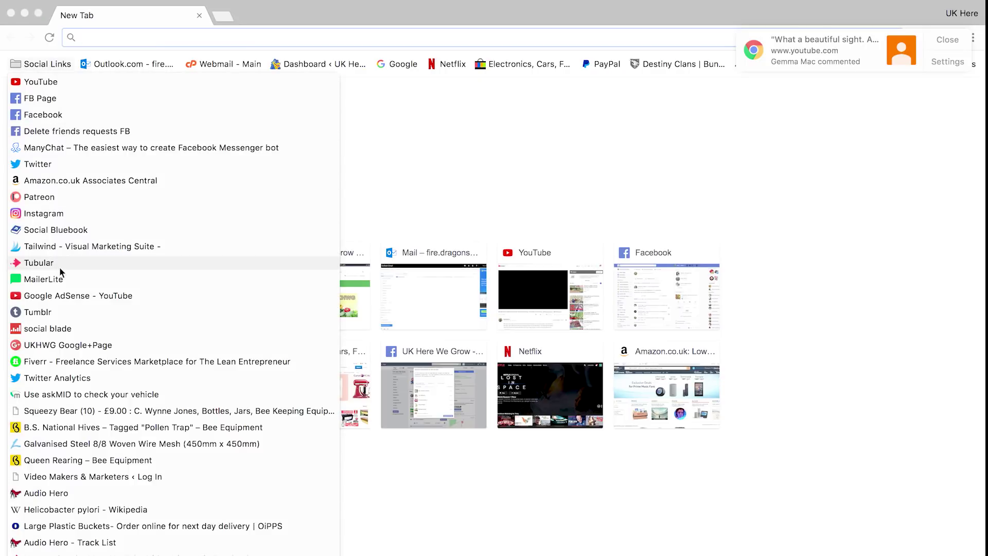
- In Chrome, open YouTube's video upload page and set the upload privacy to Scheduled
left_click(57, 83)
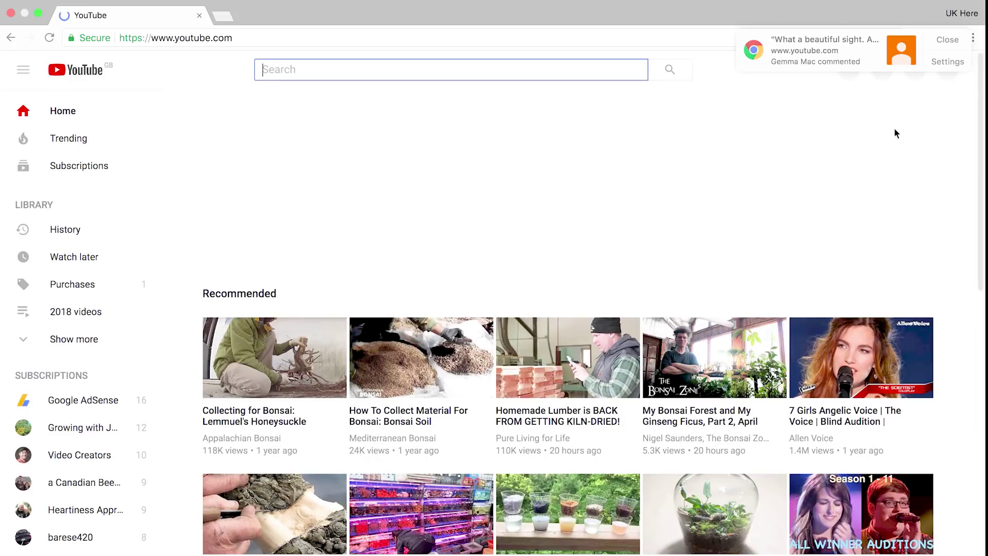
left_click(947, 39)
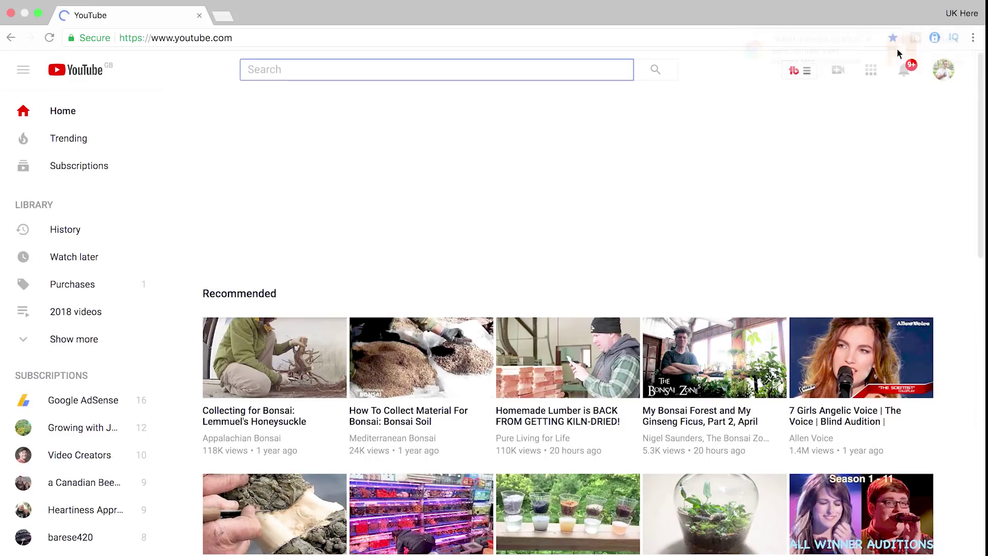
left_click(837, 70)
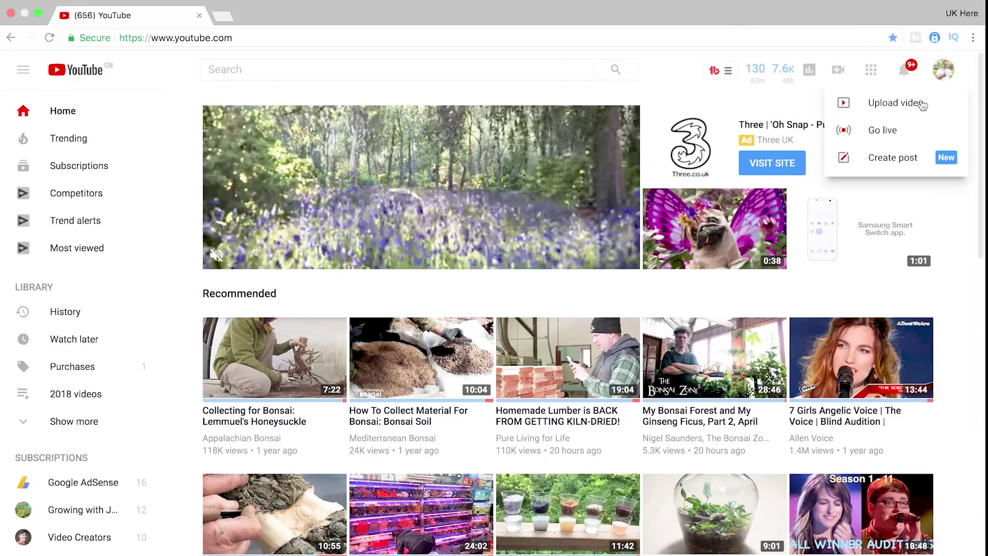
left_click(921, 102)
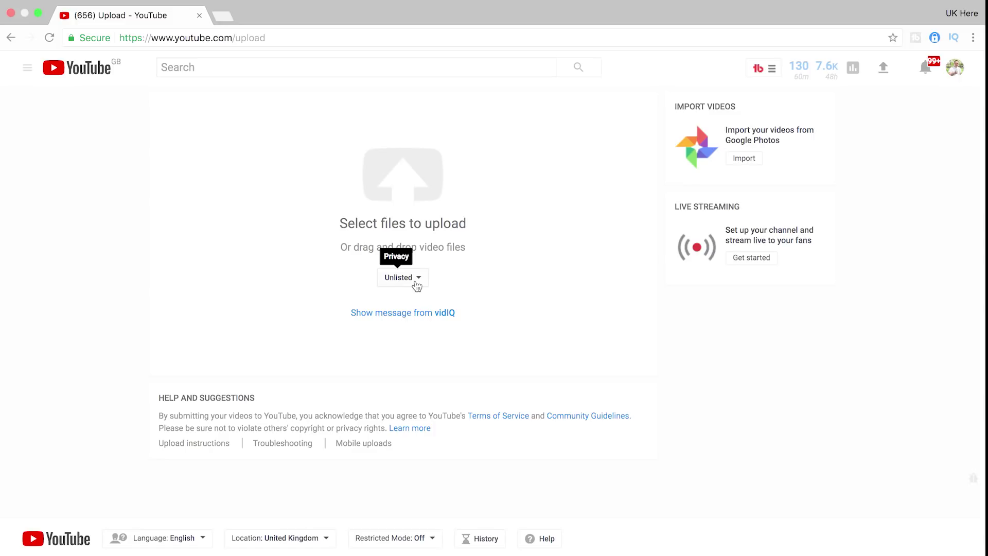
left_click(417, 284)
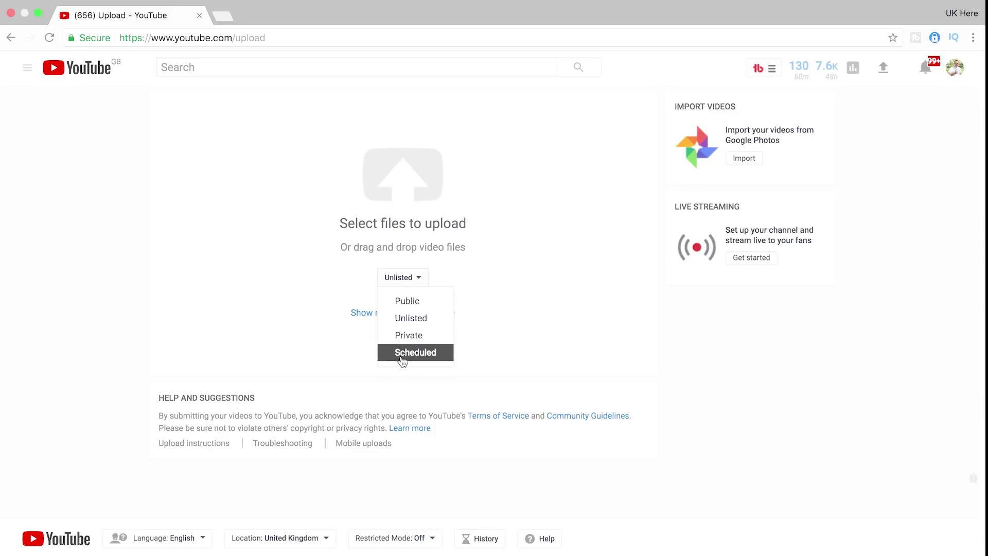
left_click(402, 355)
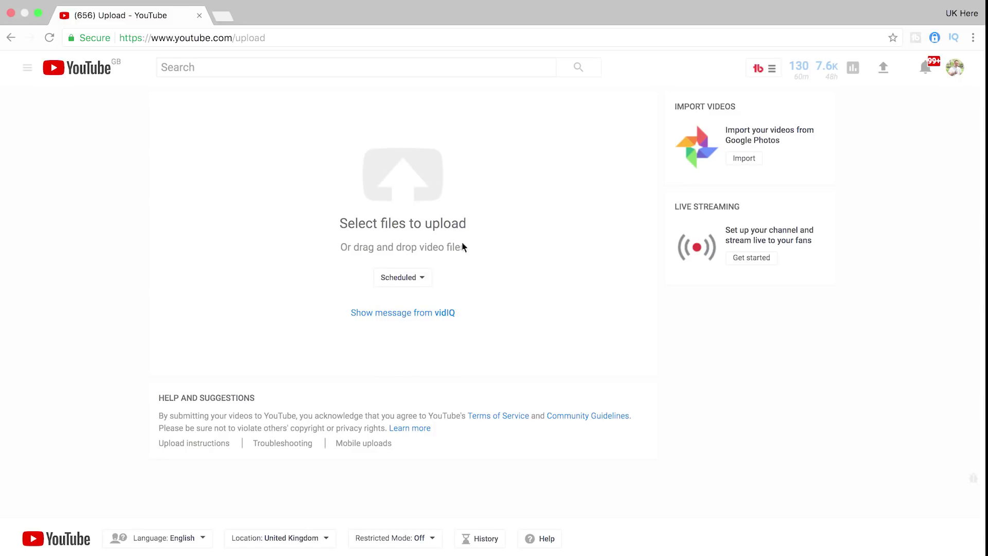